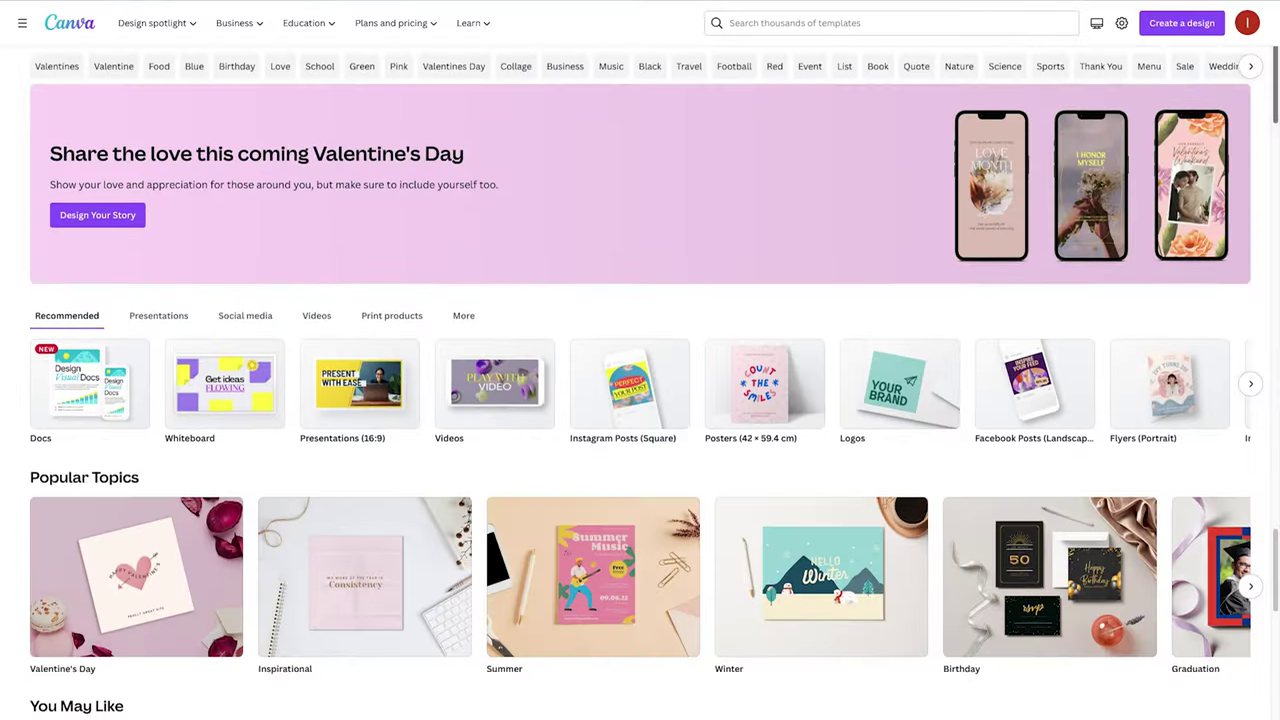
Run a stock photo search for 'woman working on laptop' and browse the results.
scroll(640, 400, "down", 1)
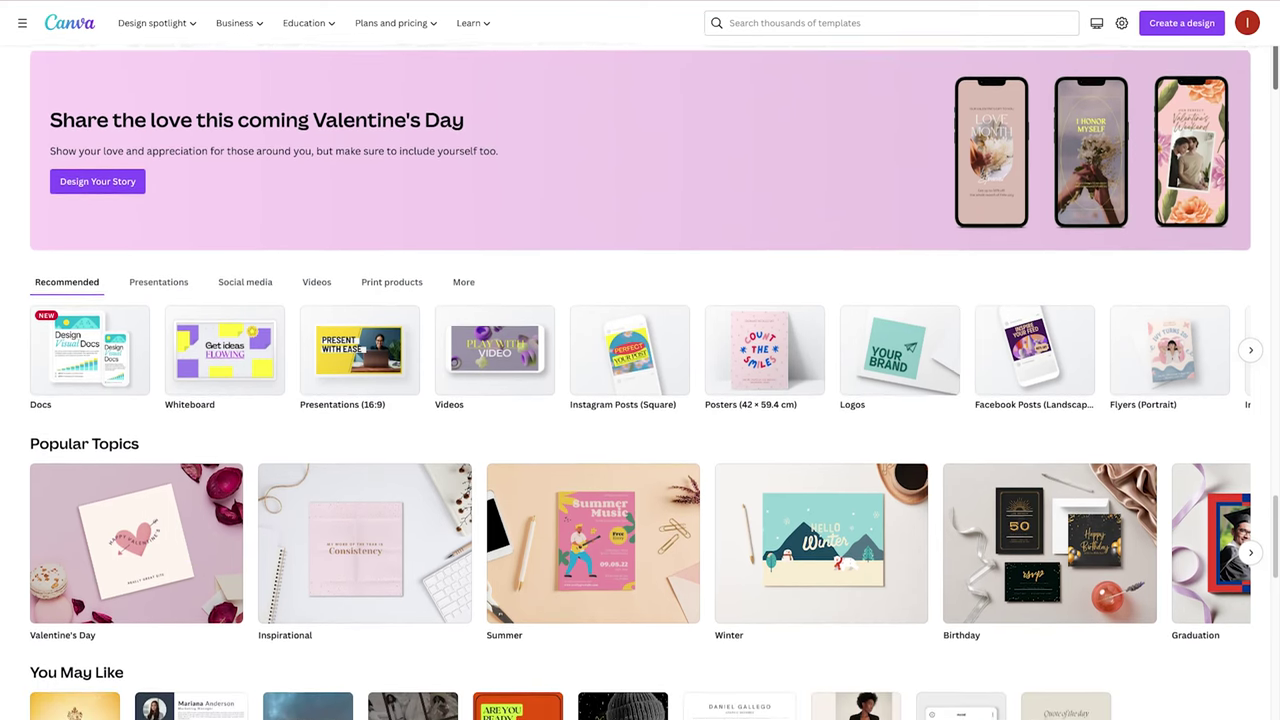
scroll(640, 400, "down", 1)
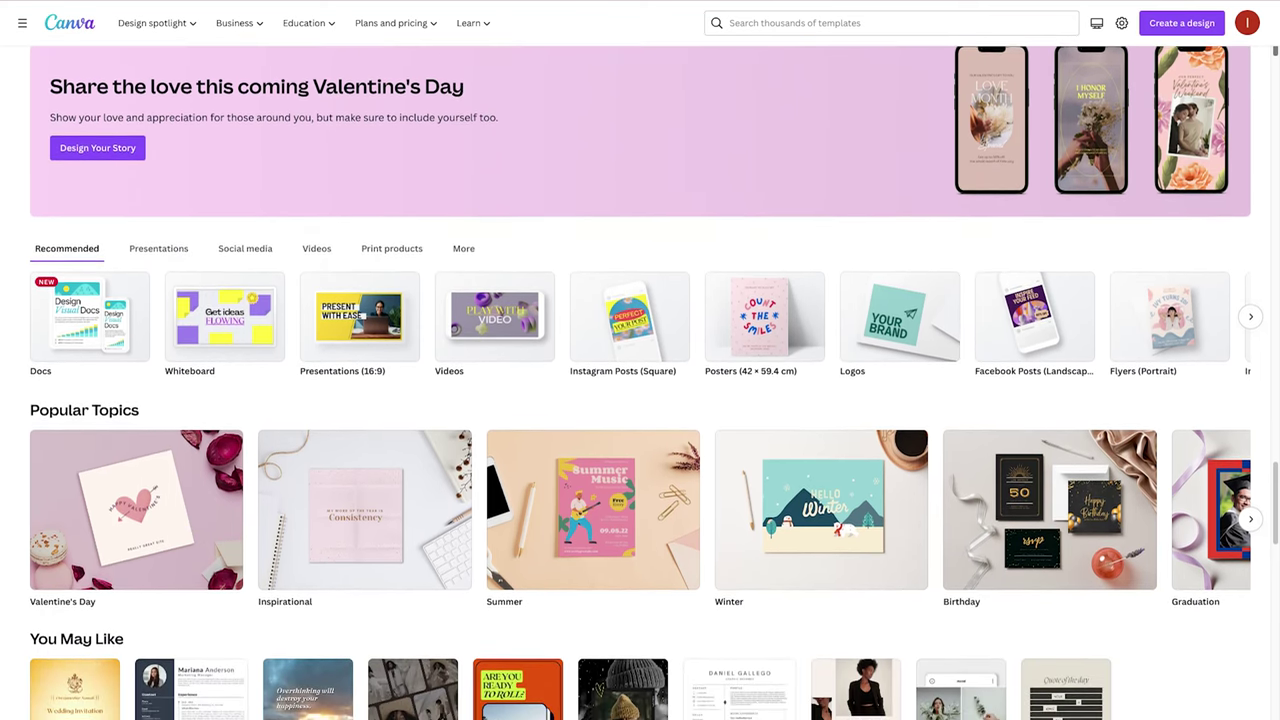
scroll(640, 400, "down", 1)
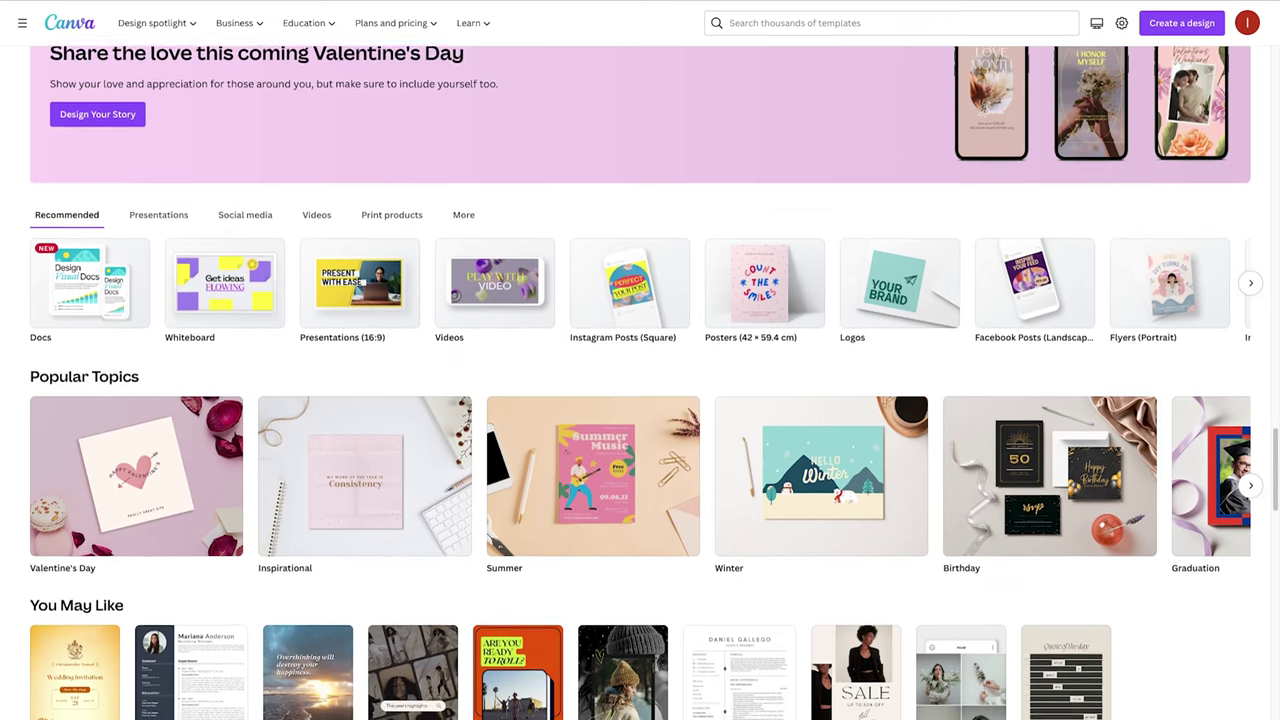
scroll(640, 400, "down", 1)
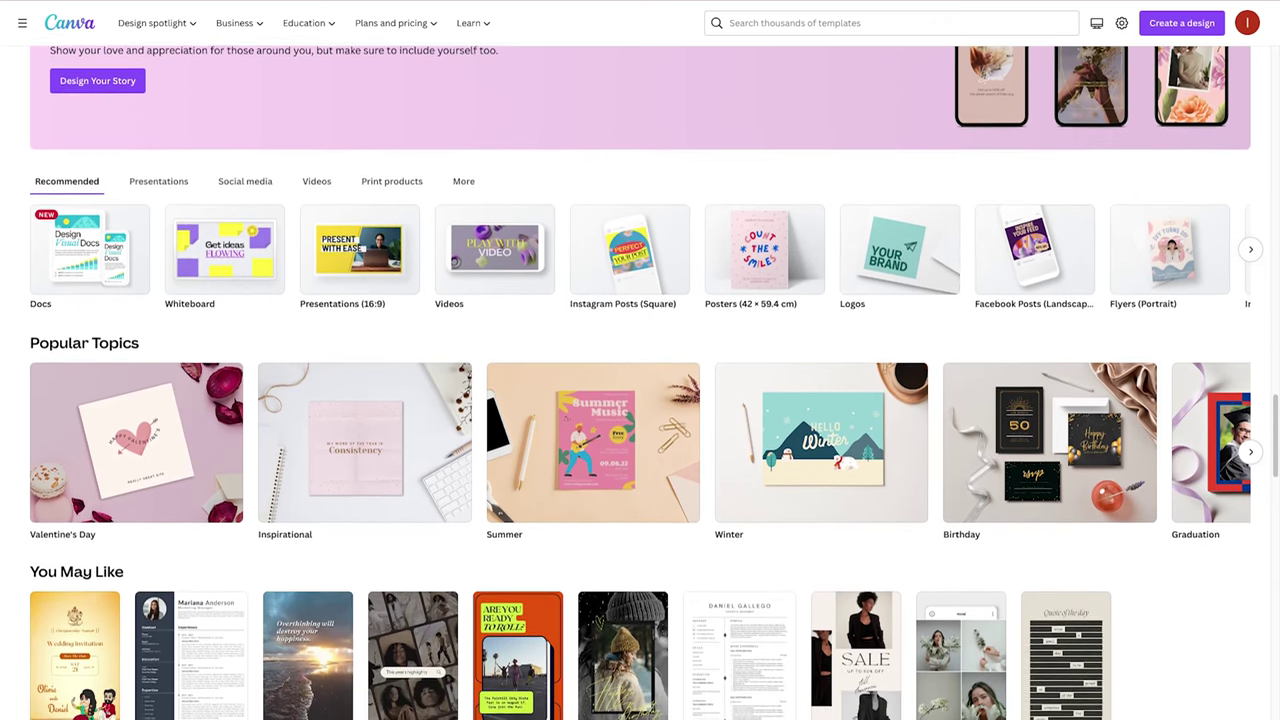
scroll(640, 400, "down", 1)
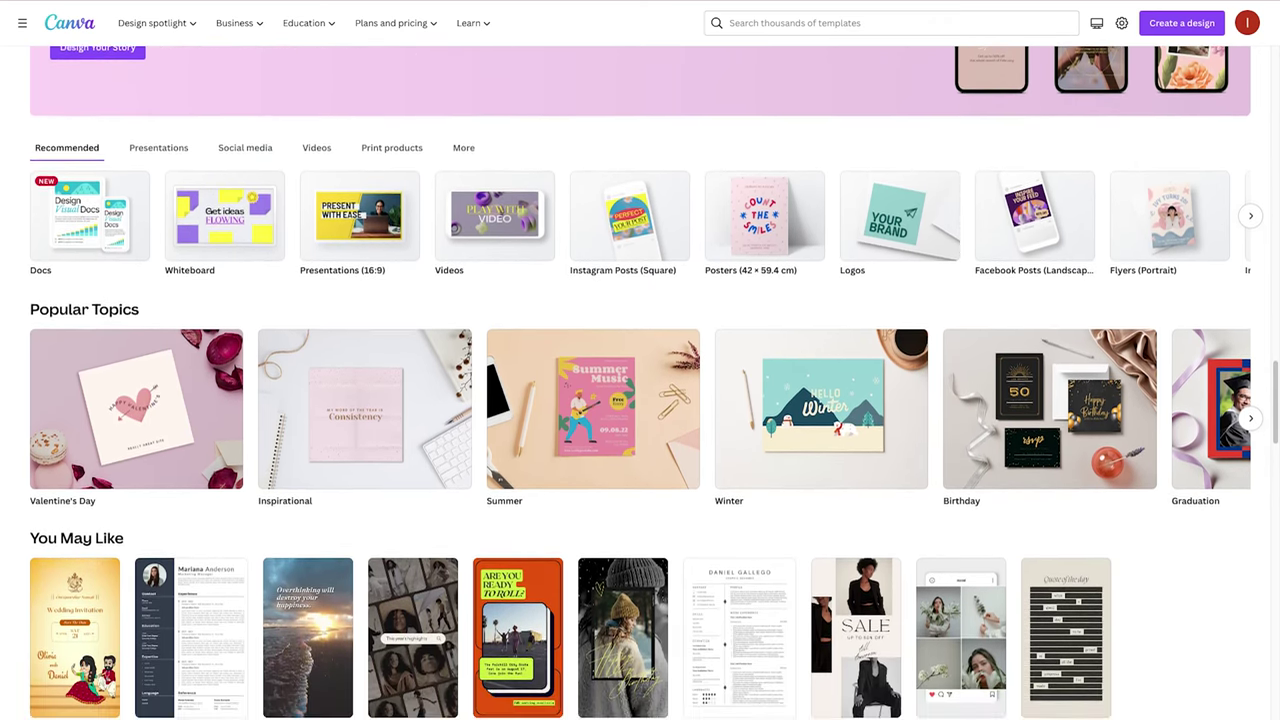
scroll(640, 400, "down", 1)
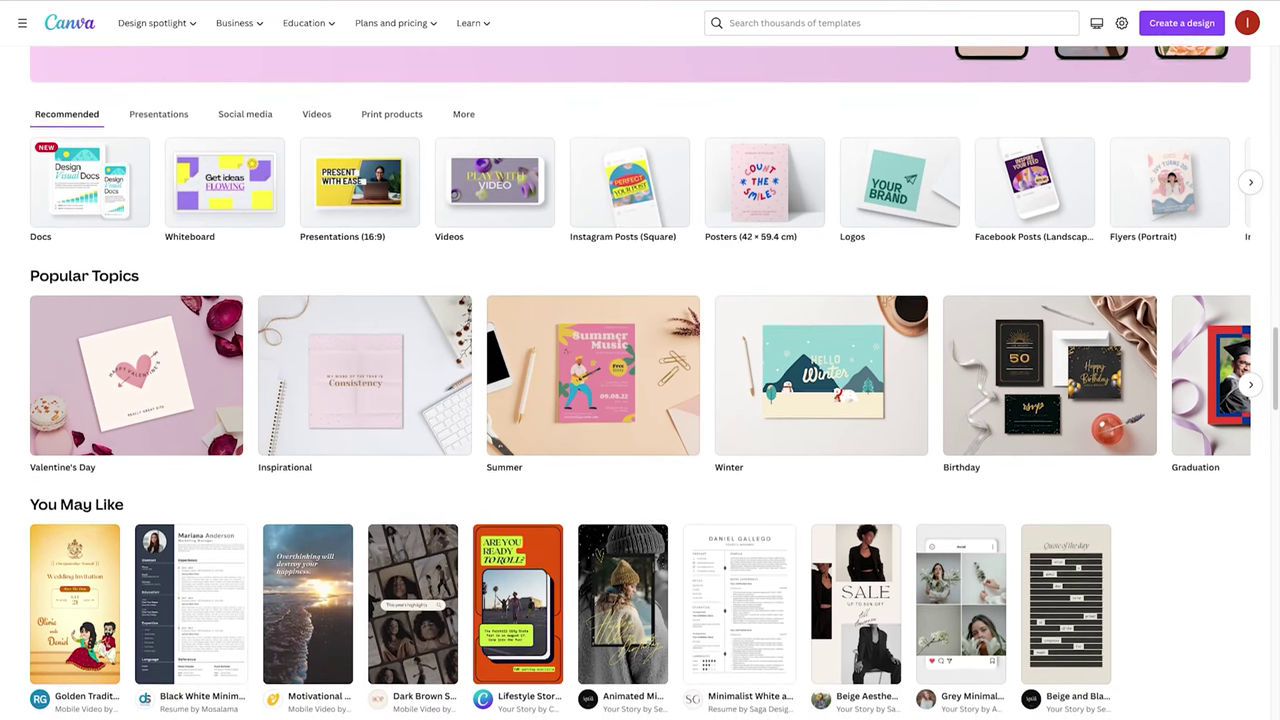
scroll(640, 400, "down", 1)
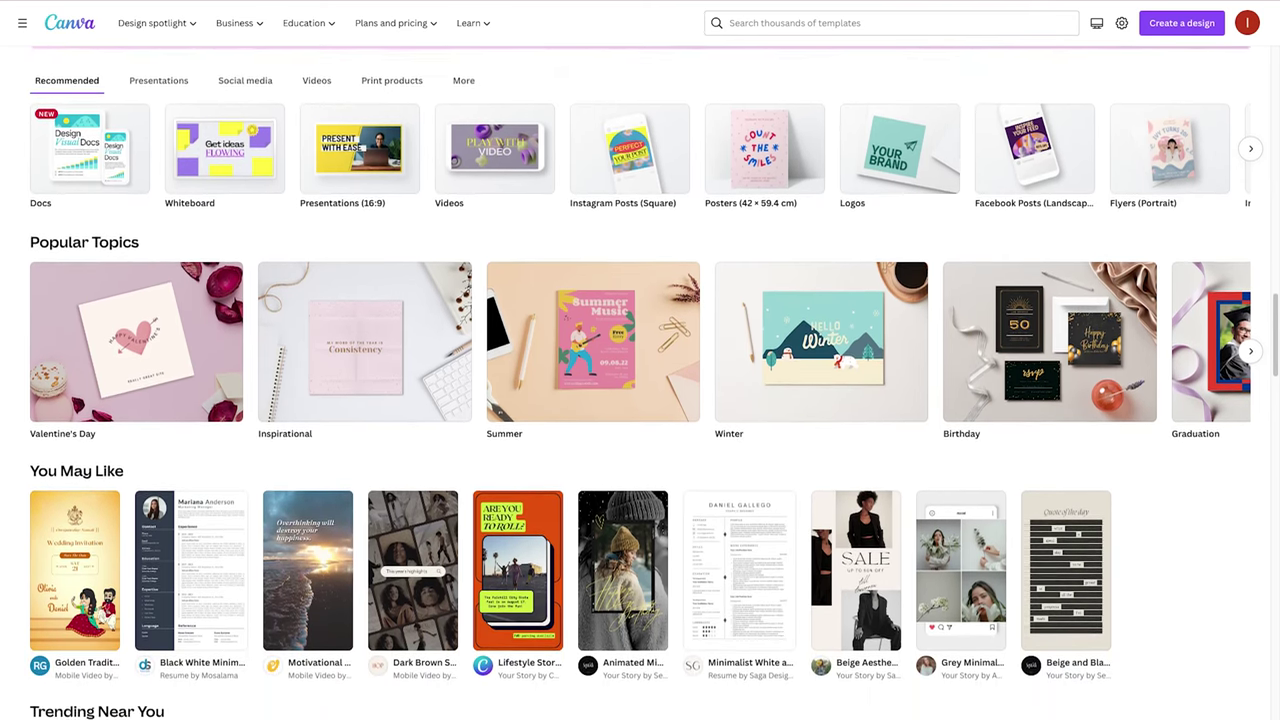
scroll(640, 400, "down", 1)
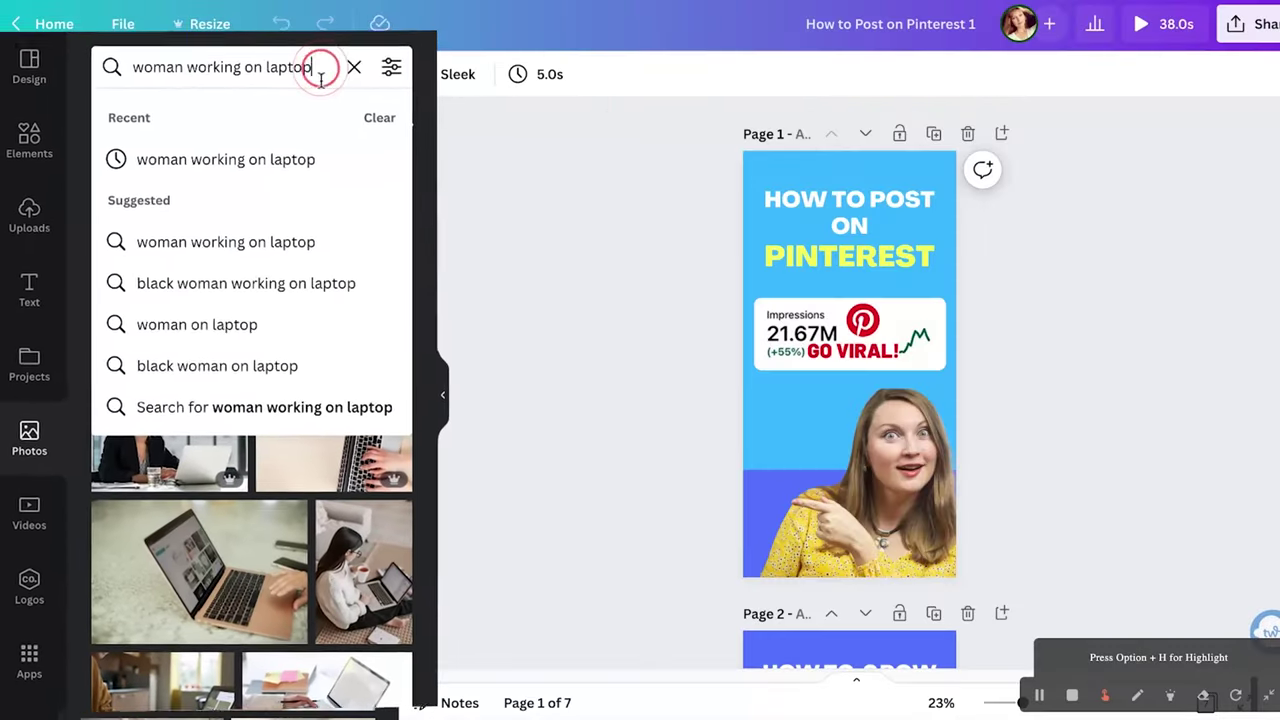
key("Return")
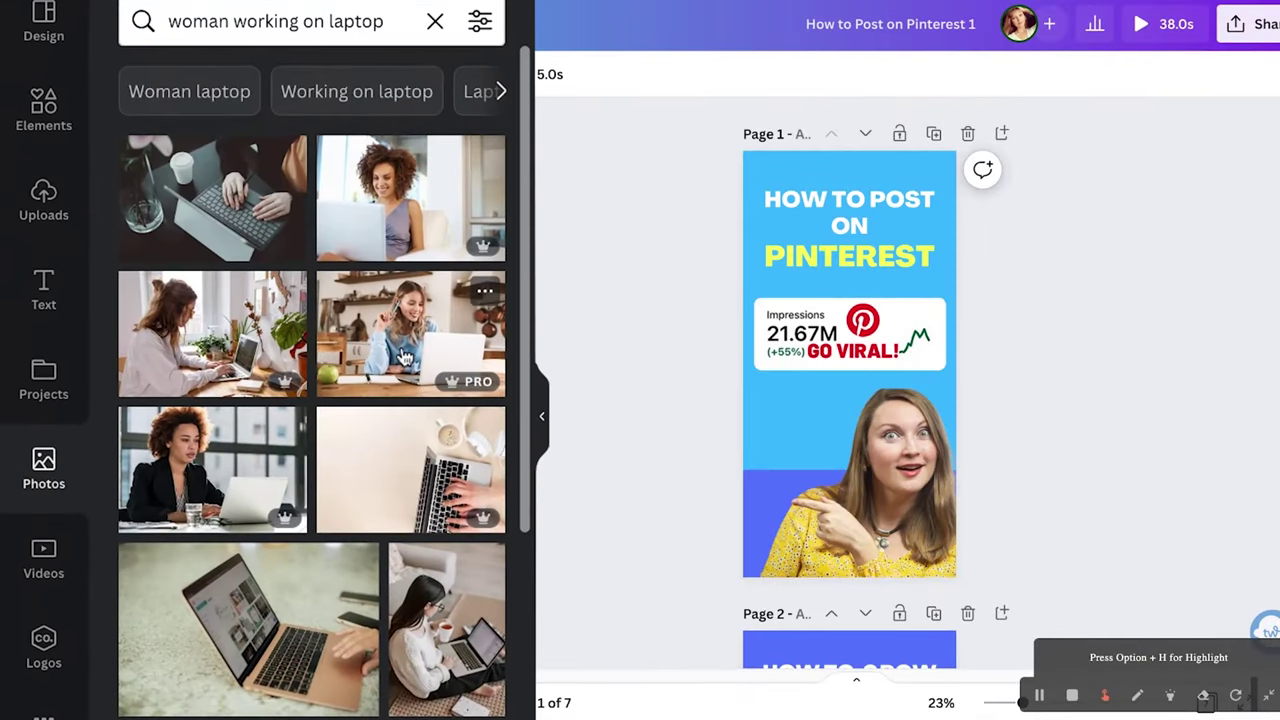
scroll(405, 358, "down", 15)
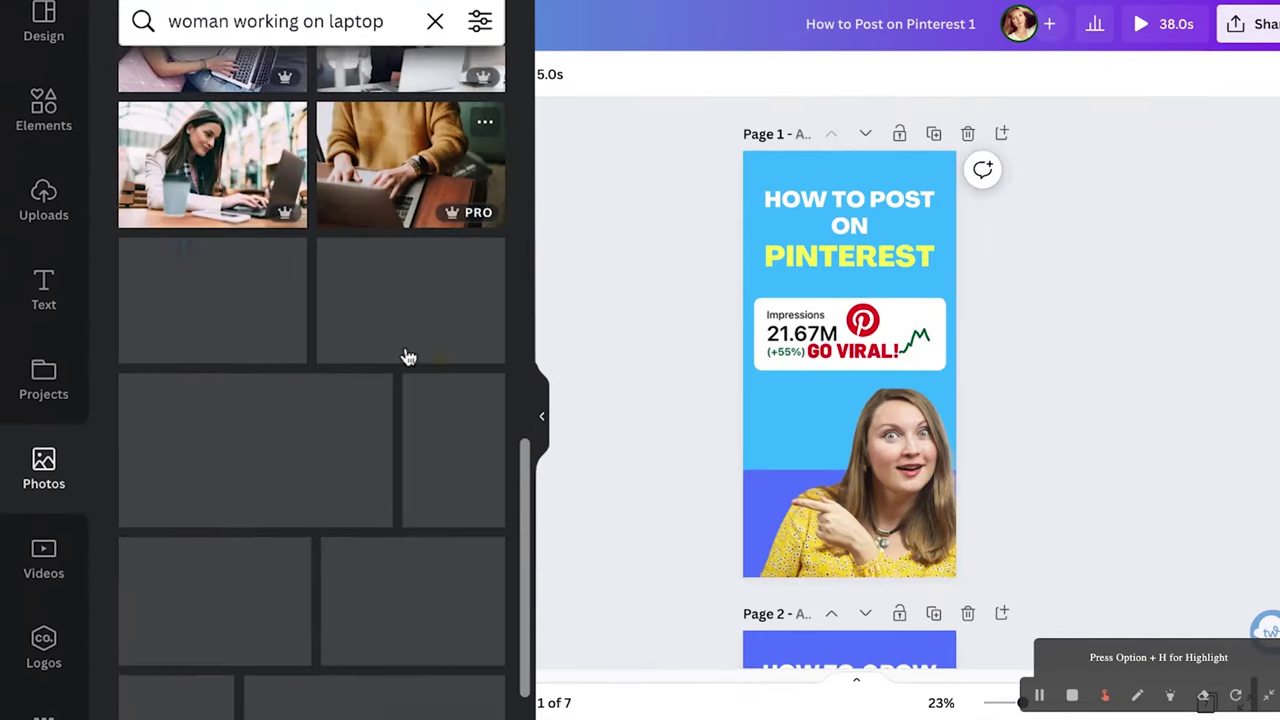
scroll(408, 357, "down", 2)
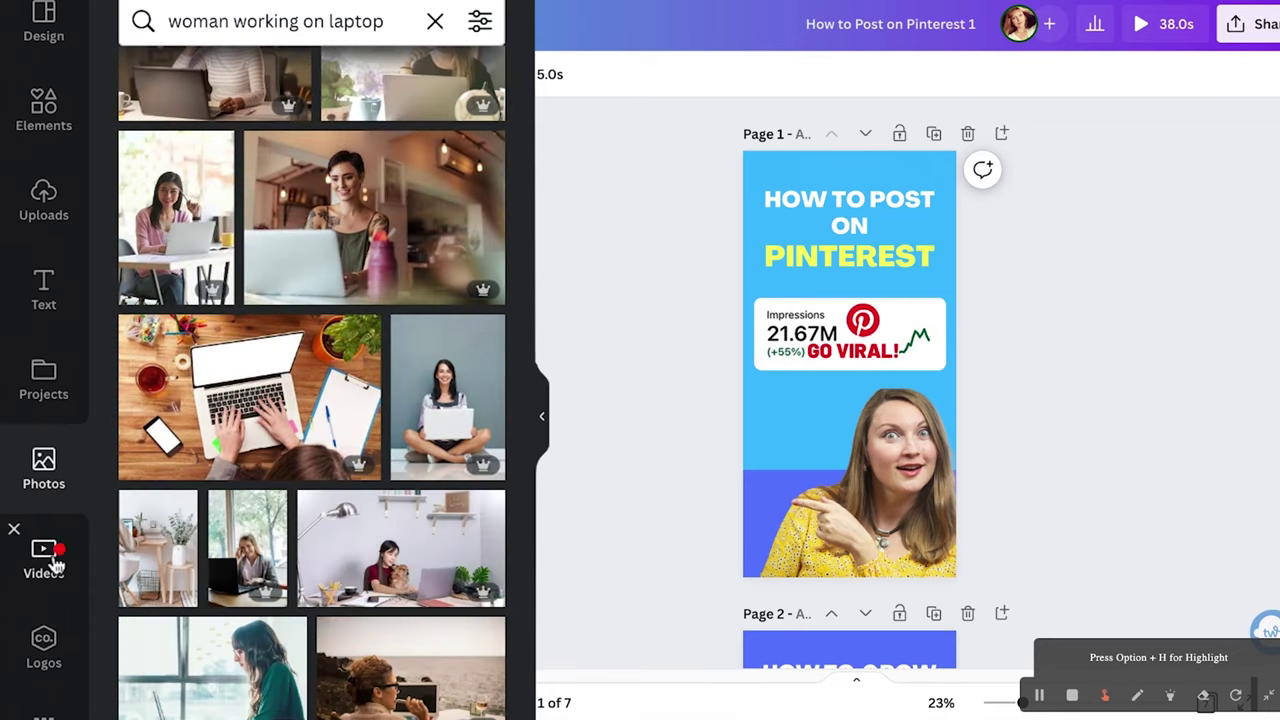
Search stock videos for 'woman working on laptop' and add the 7.0s clip to page 1.
left_click(56, 565)
left_click(303, 26)
type("woman working on laptop")
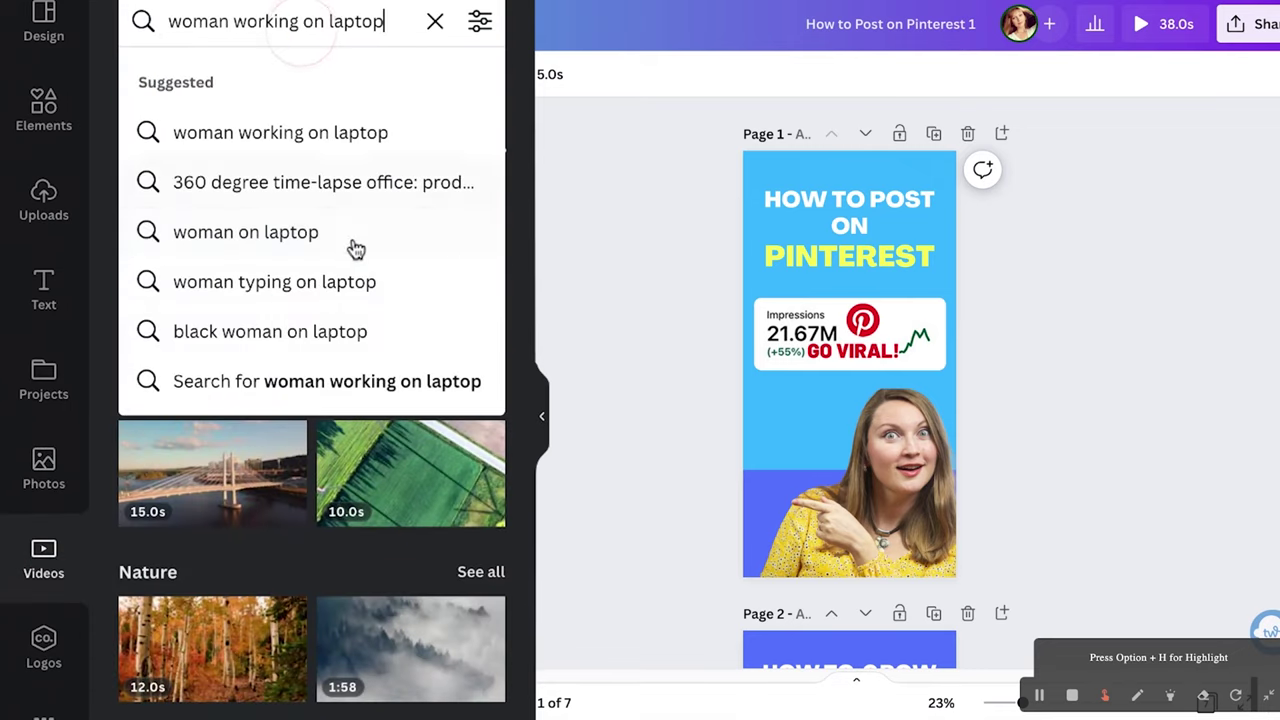
key("Return")
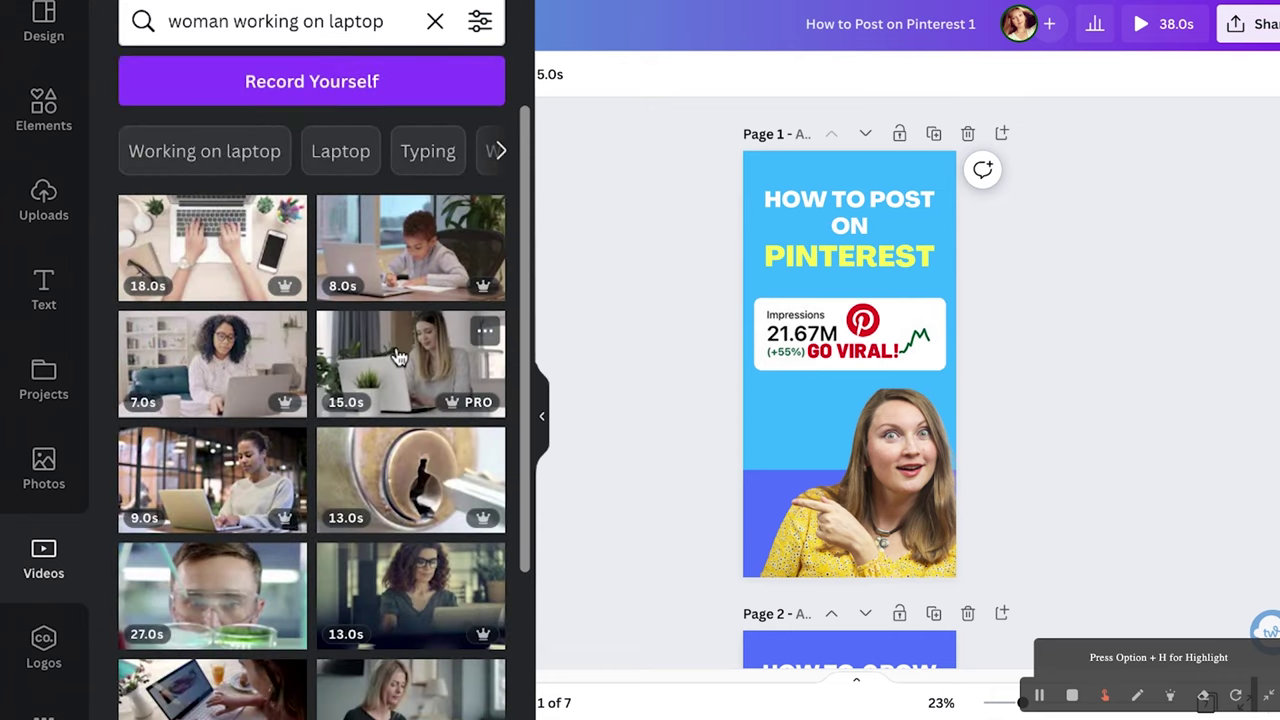
scroll(397, 357, "down", 10)
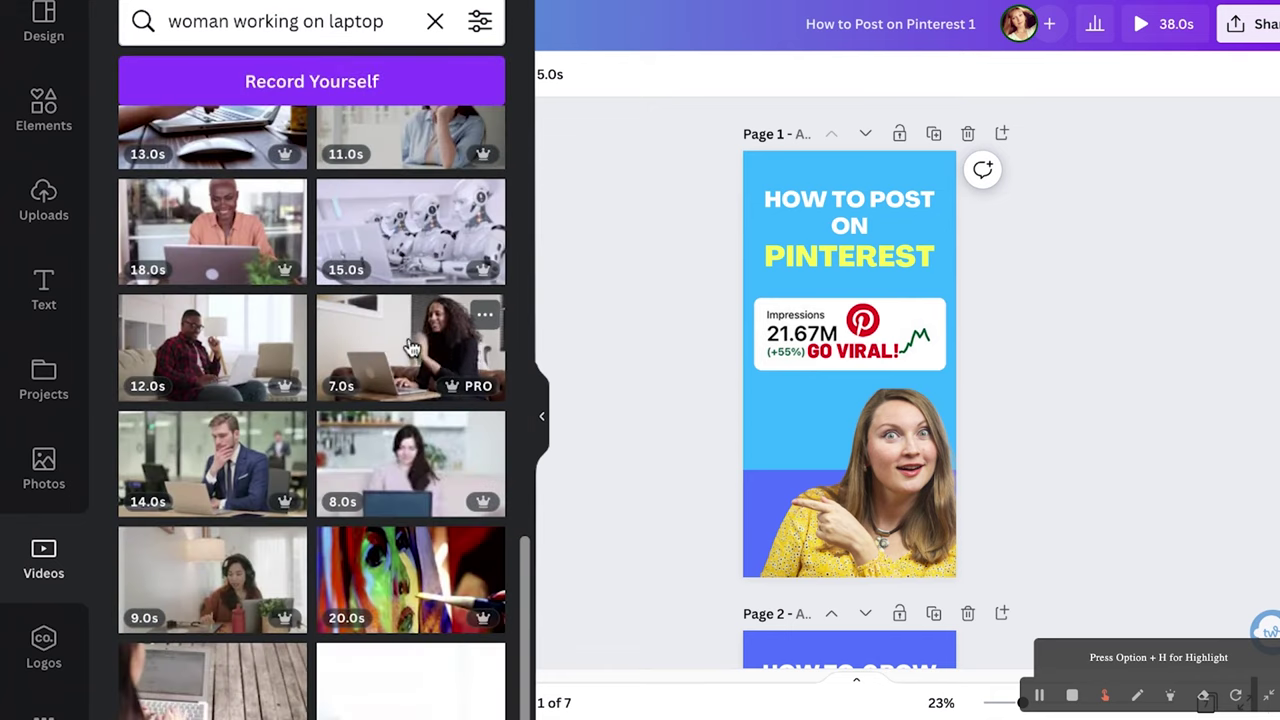
left_click(459, 334)
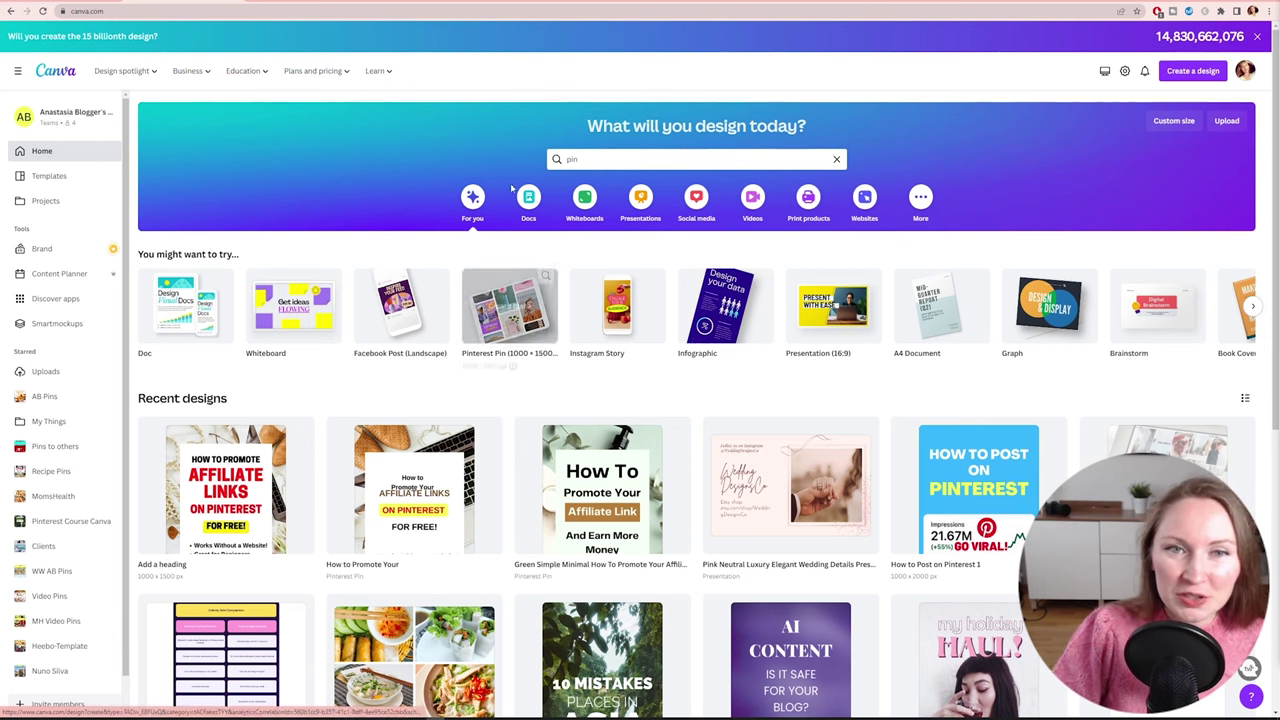
Search templates for 'pin' and show all suggested Pin templates.
left_click(621, 165)
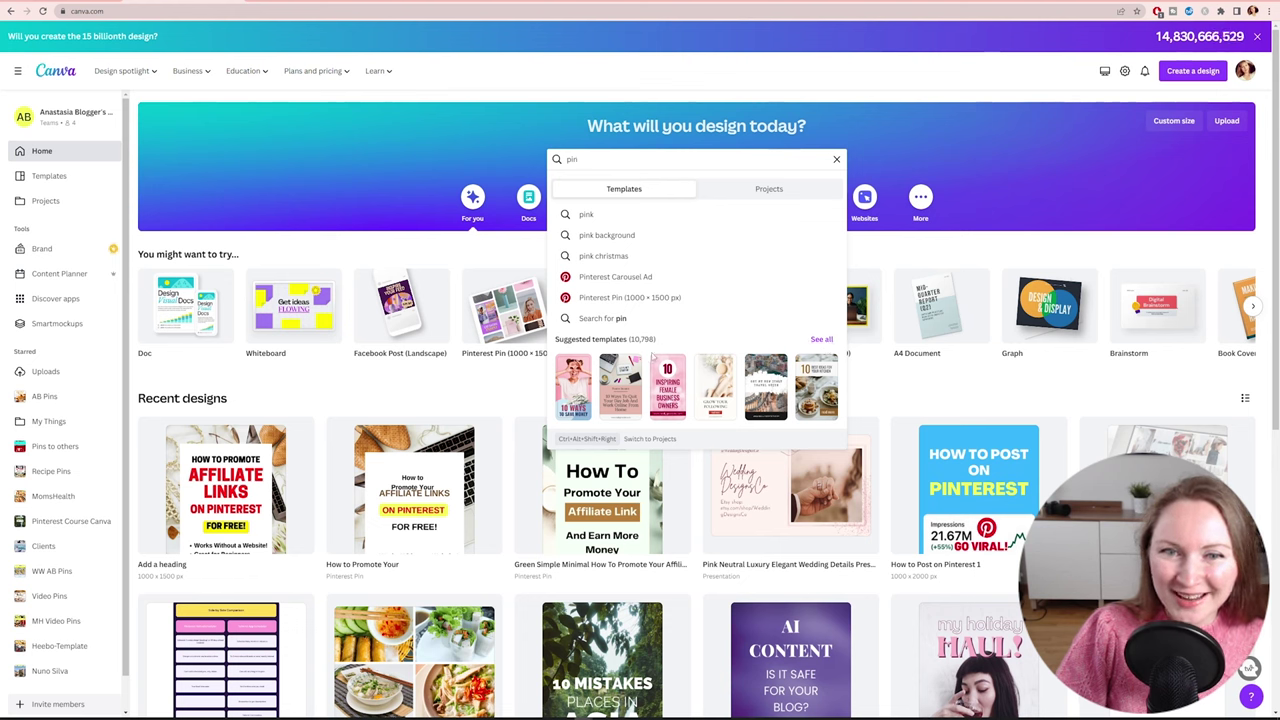
left_click(821, 339)
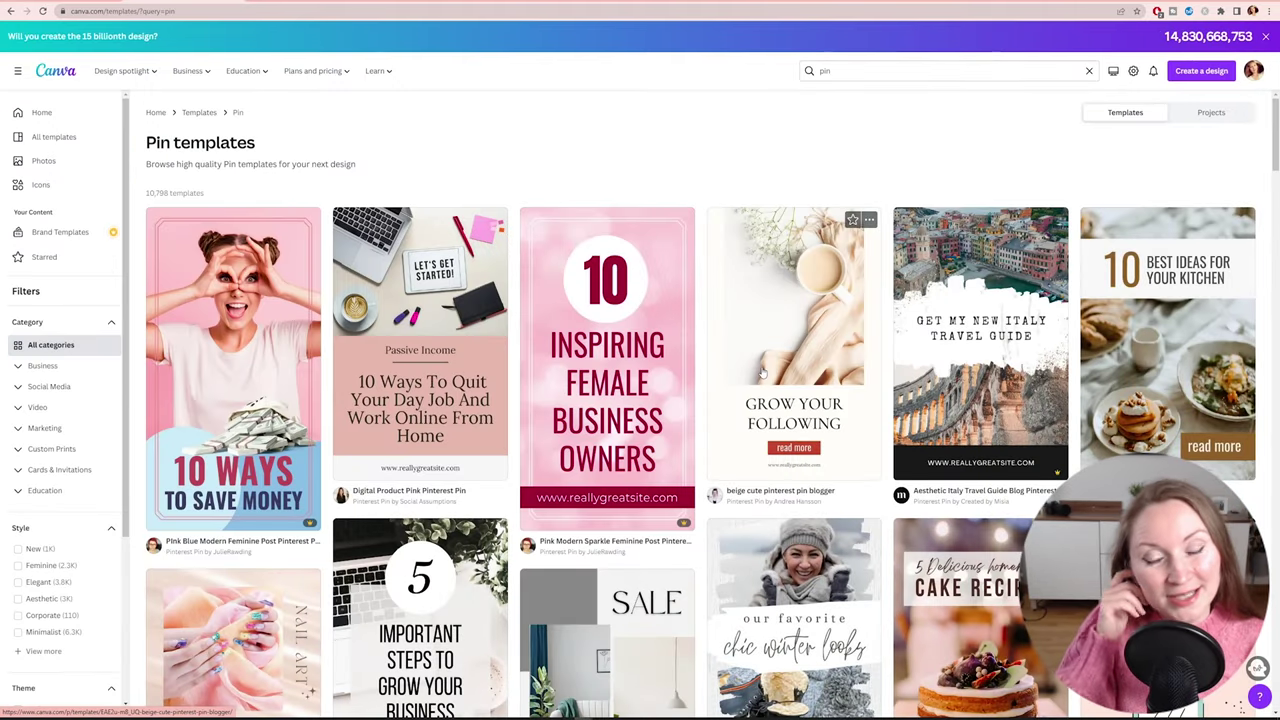
Browse the pin results and preview the Grey Ivory Elegant Luxury Real Estate Pinterest Pin.
scroll(748, 452, "down", 1)
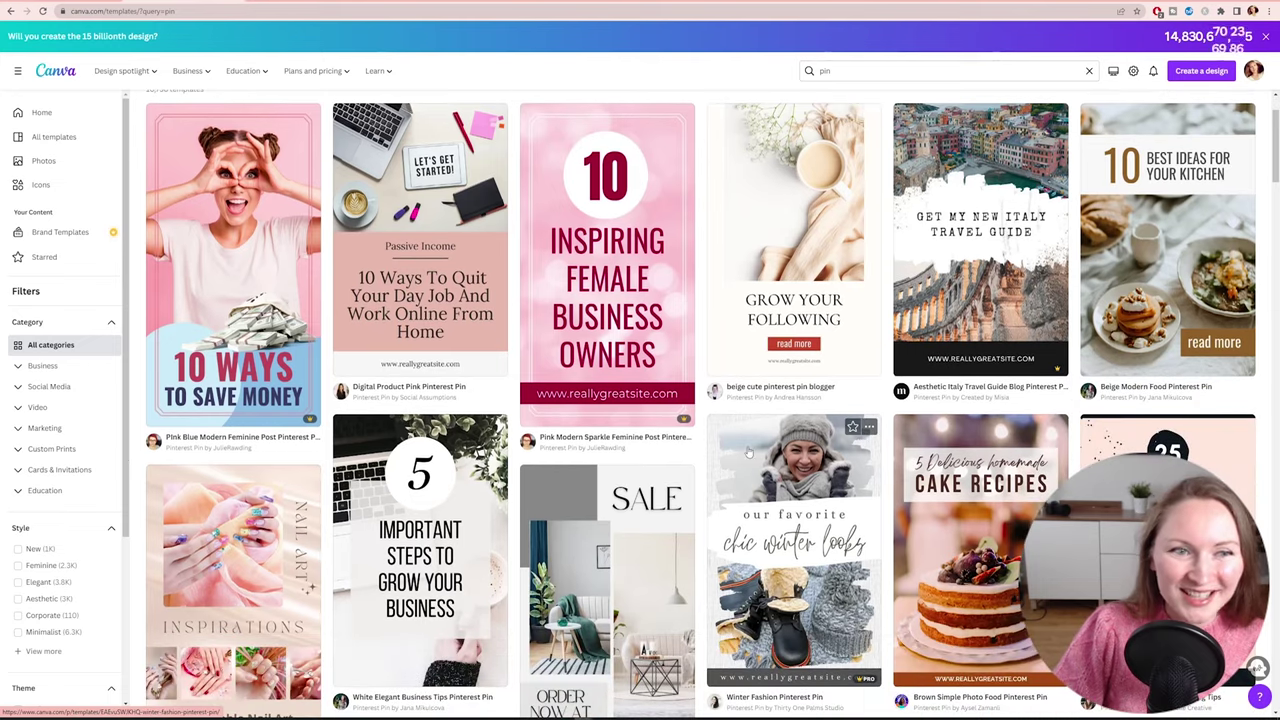
scroll(748, 452, "down", 5)
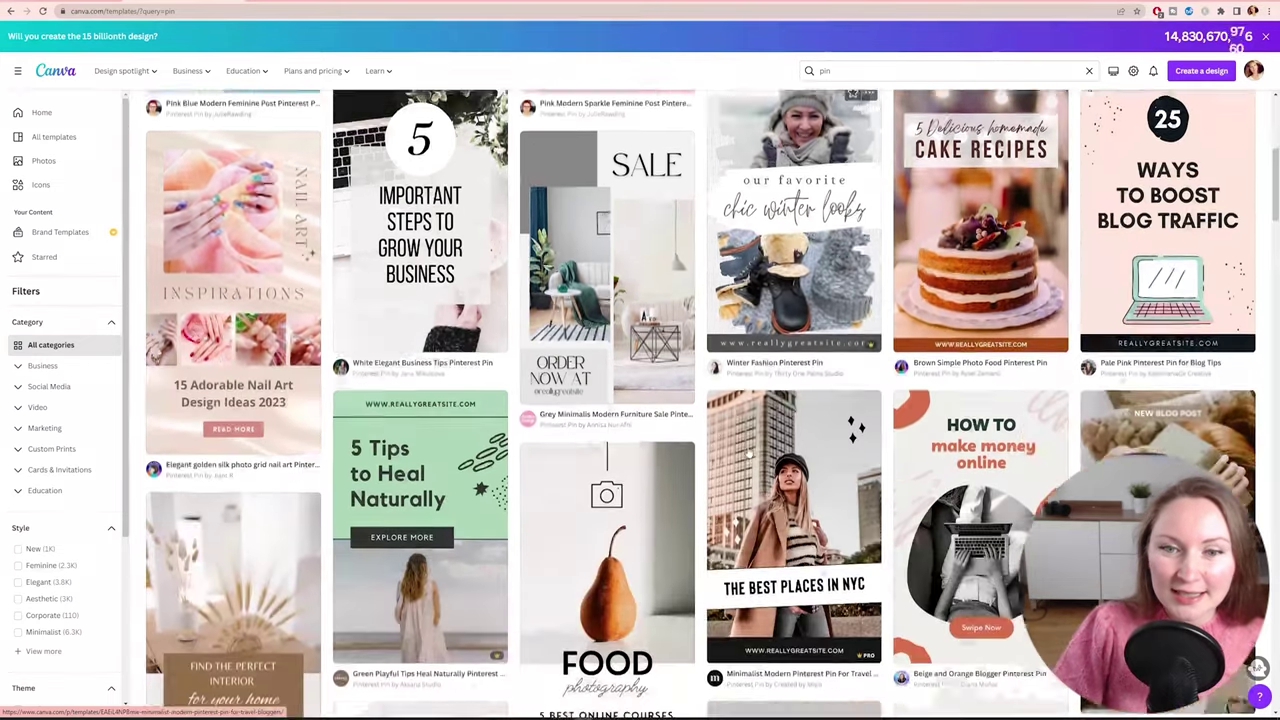
scroll(748, 452, "down", 5)
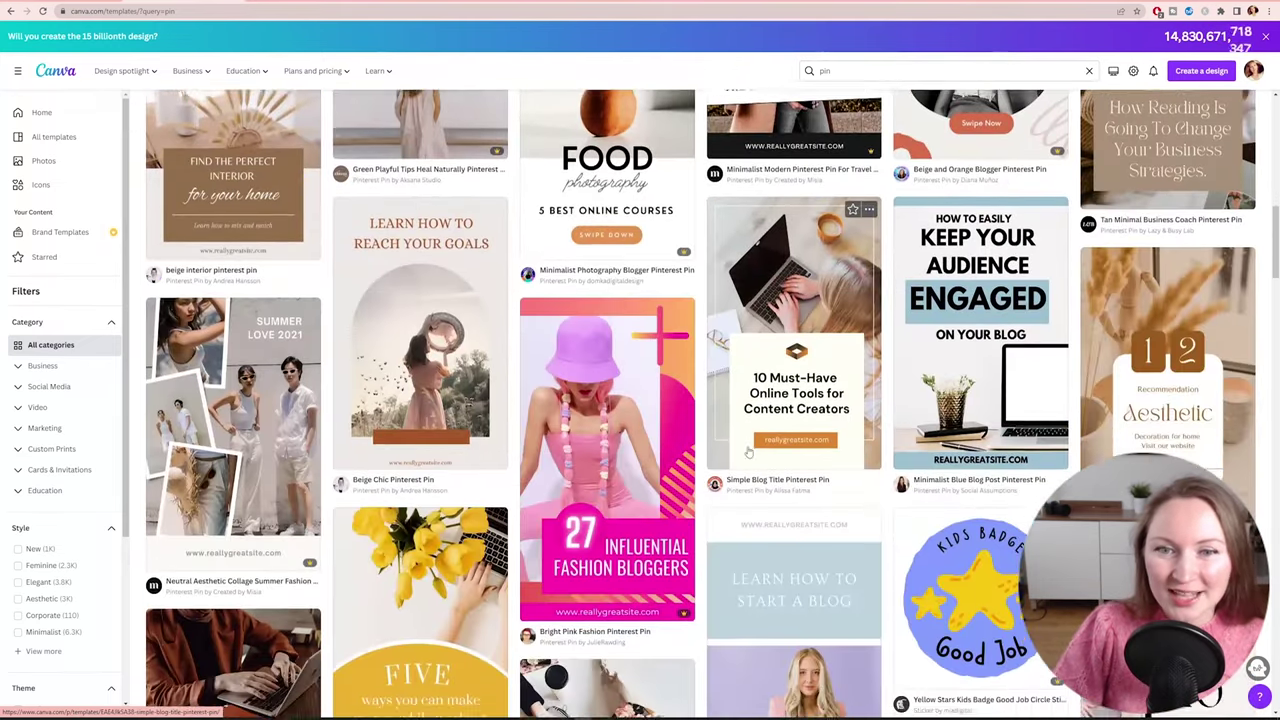
scroll(748, 452, "down", 1)
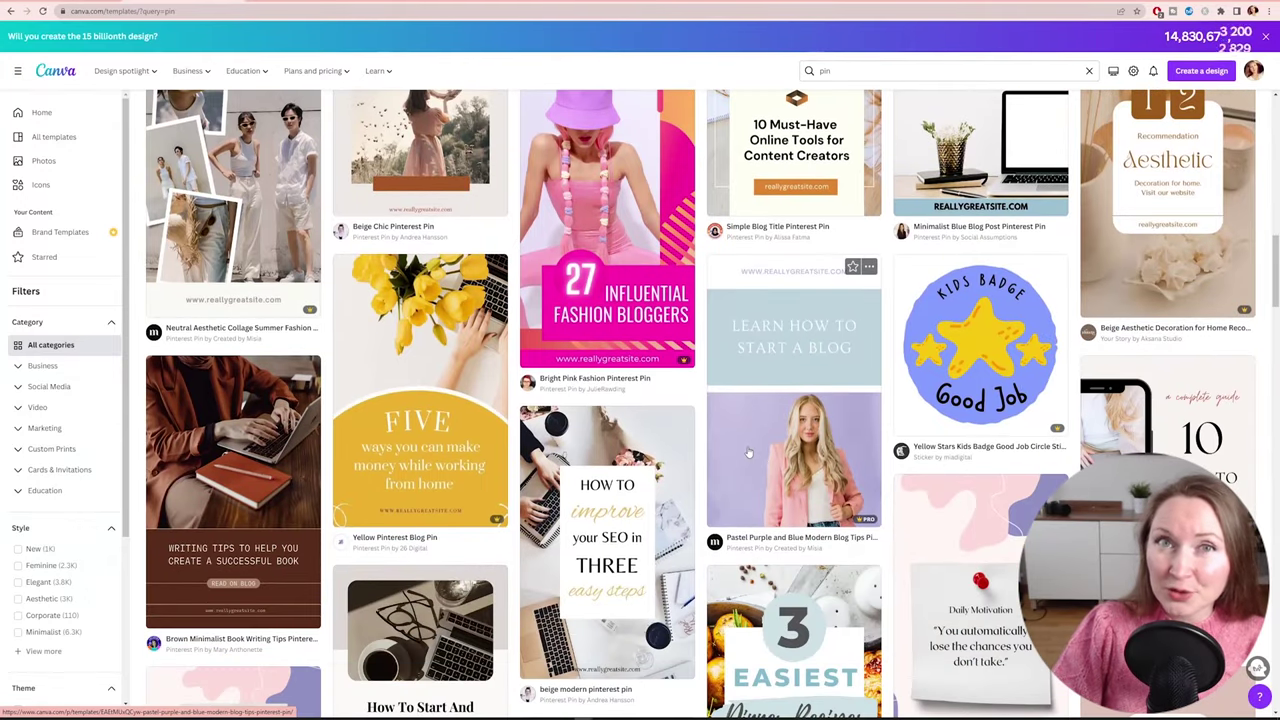
scroll(748, 452, "down", 2)
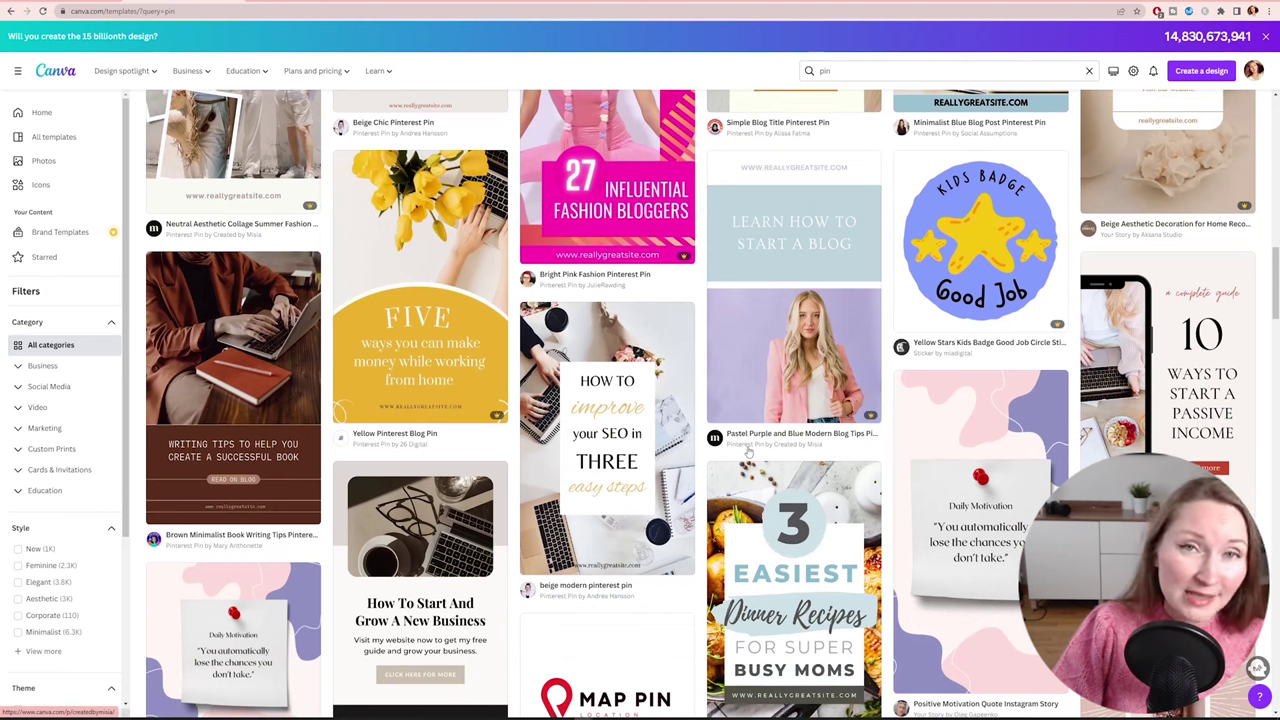
scroll(748, 452, "up", 5)
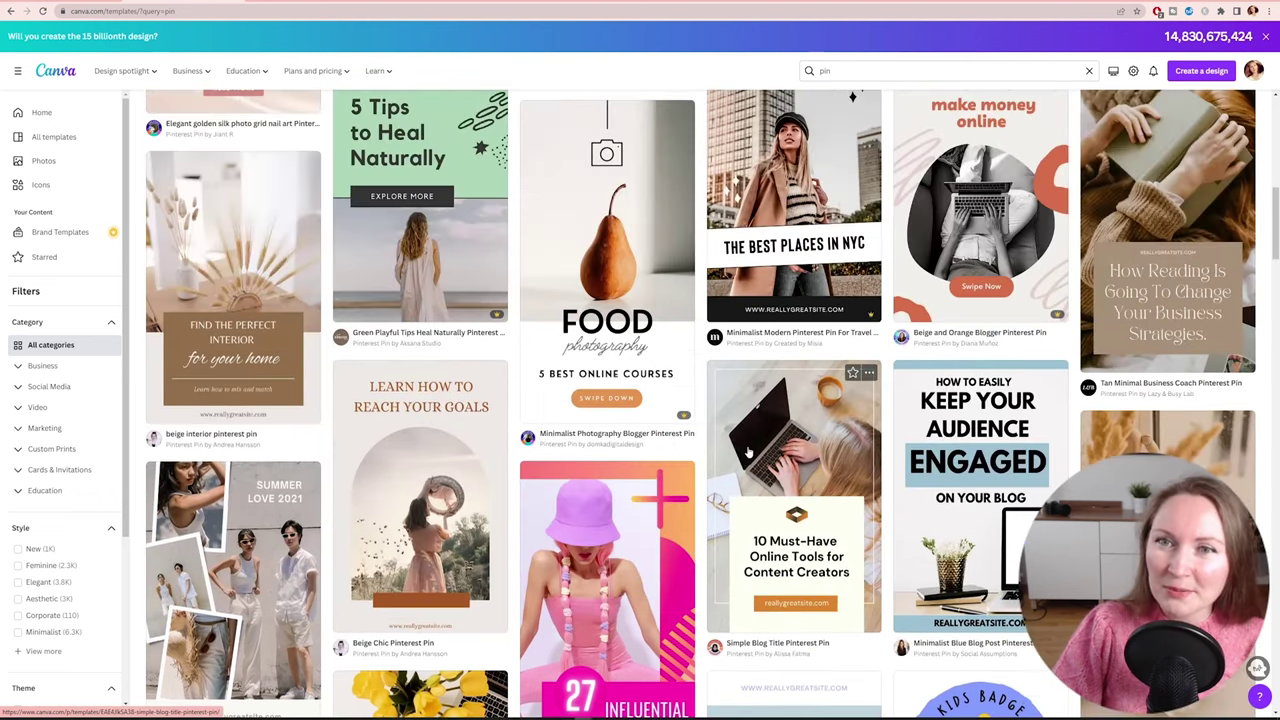
scroll(748, 452, "up", 2)
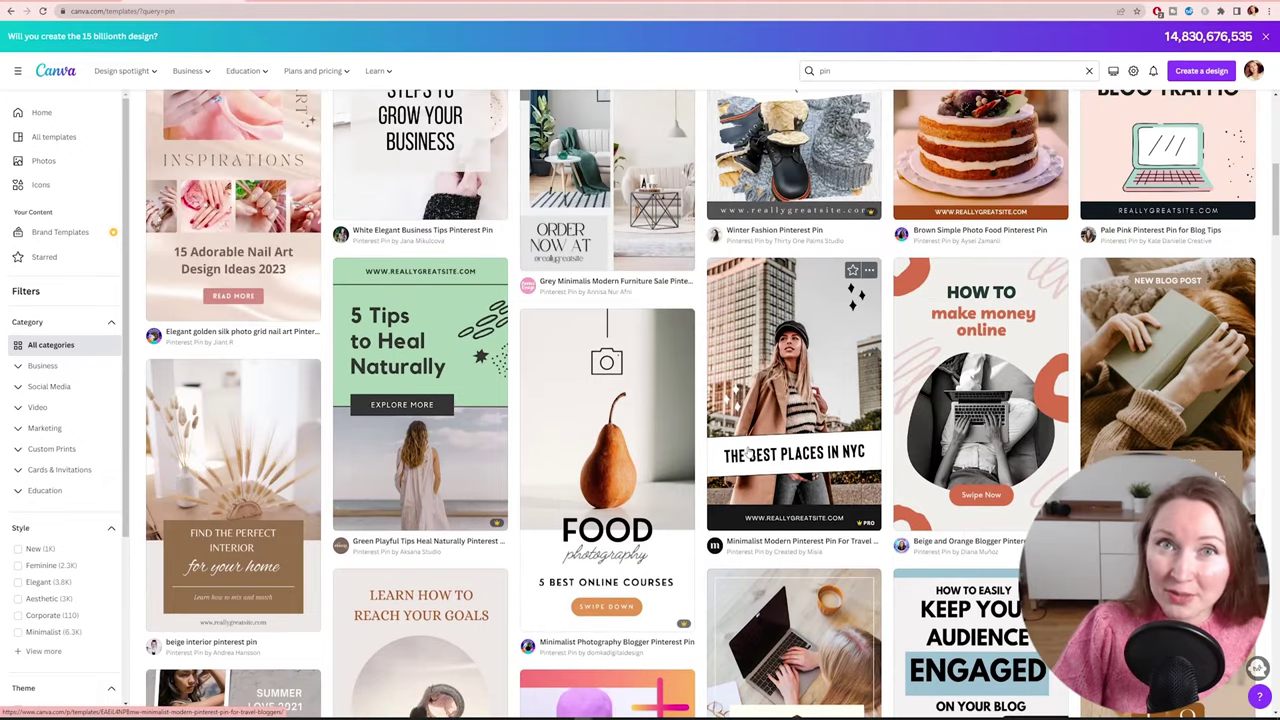
scroll(748, 452, "down", 4)
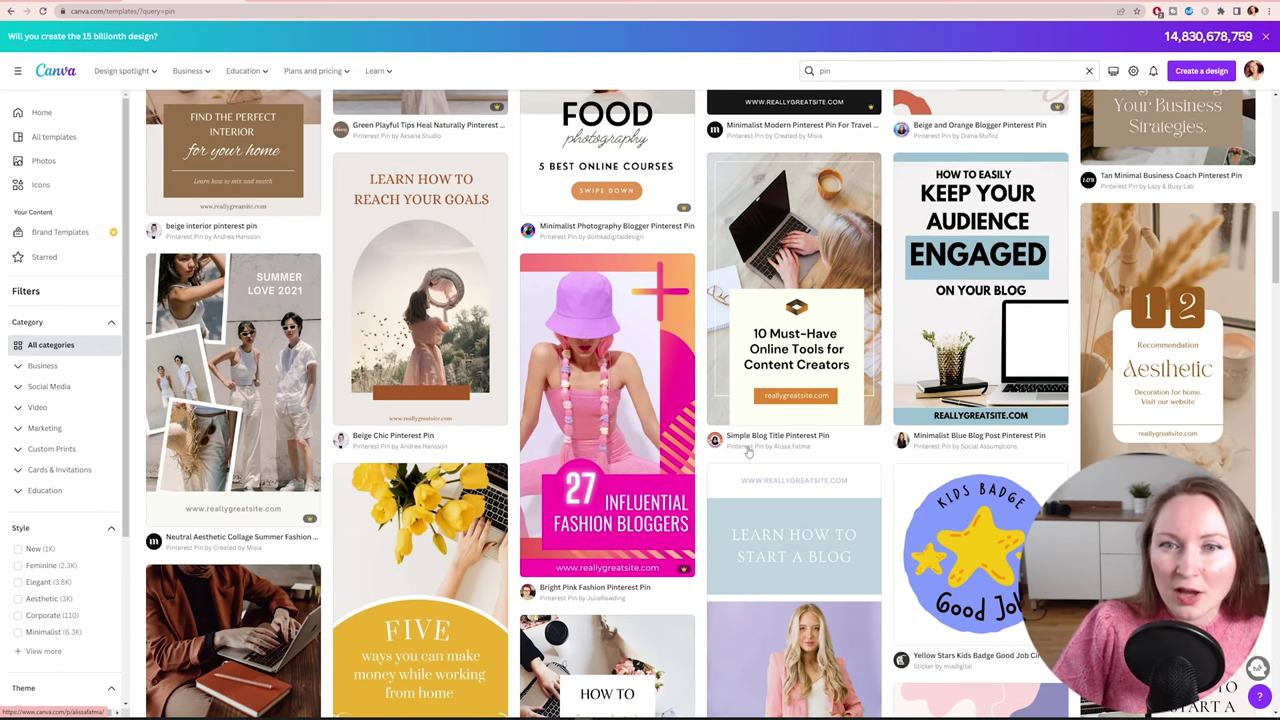
scroll(748, 452, "down", 2)
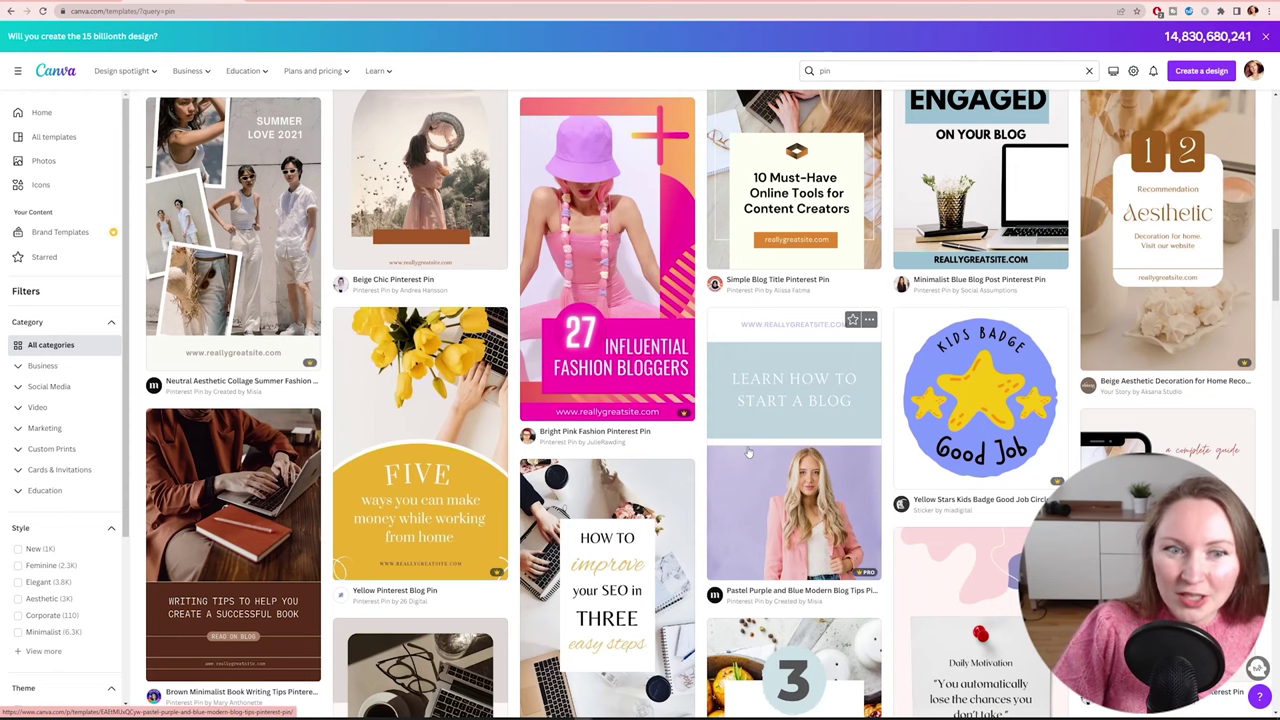
scroll(748, 452, "down", 4)
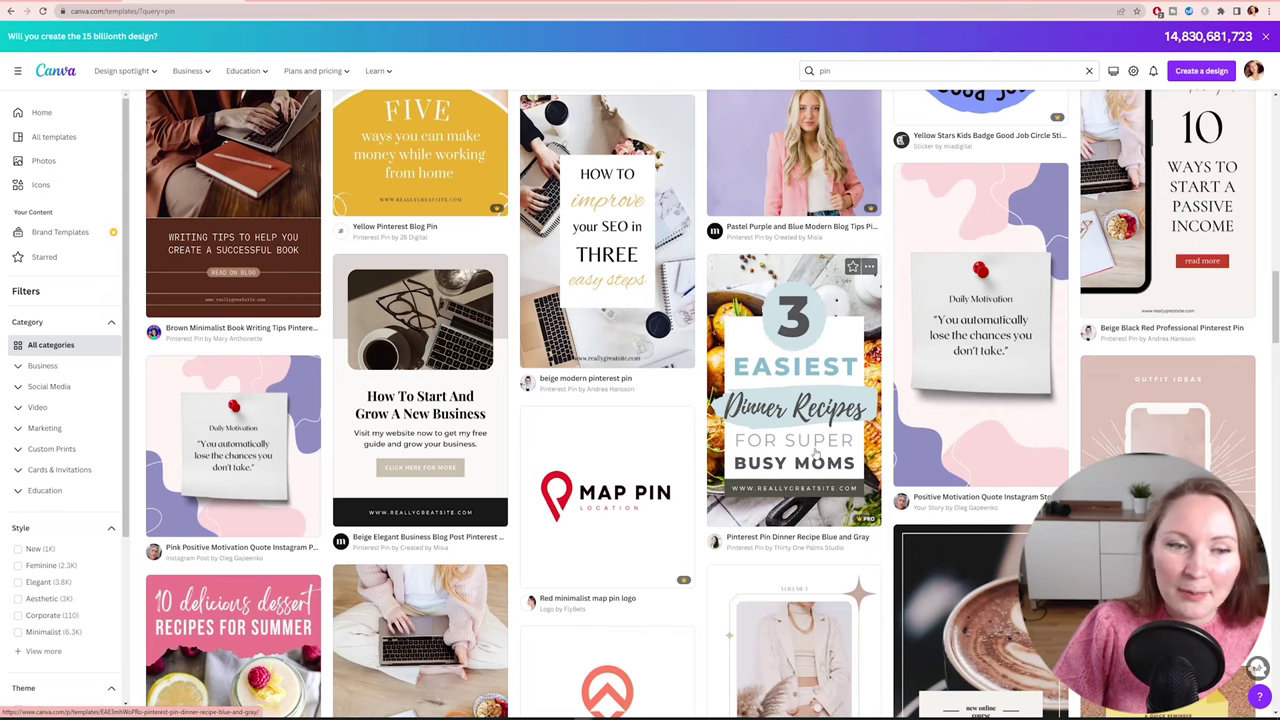
scroll(816, 453, "down", 1)
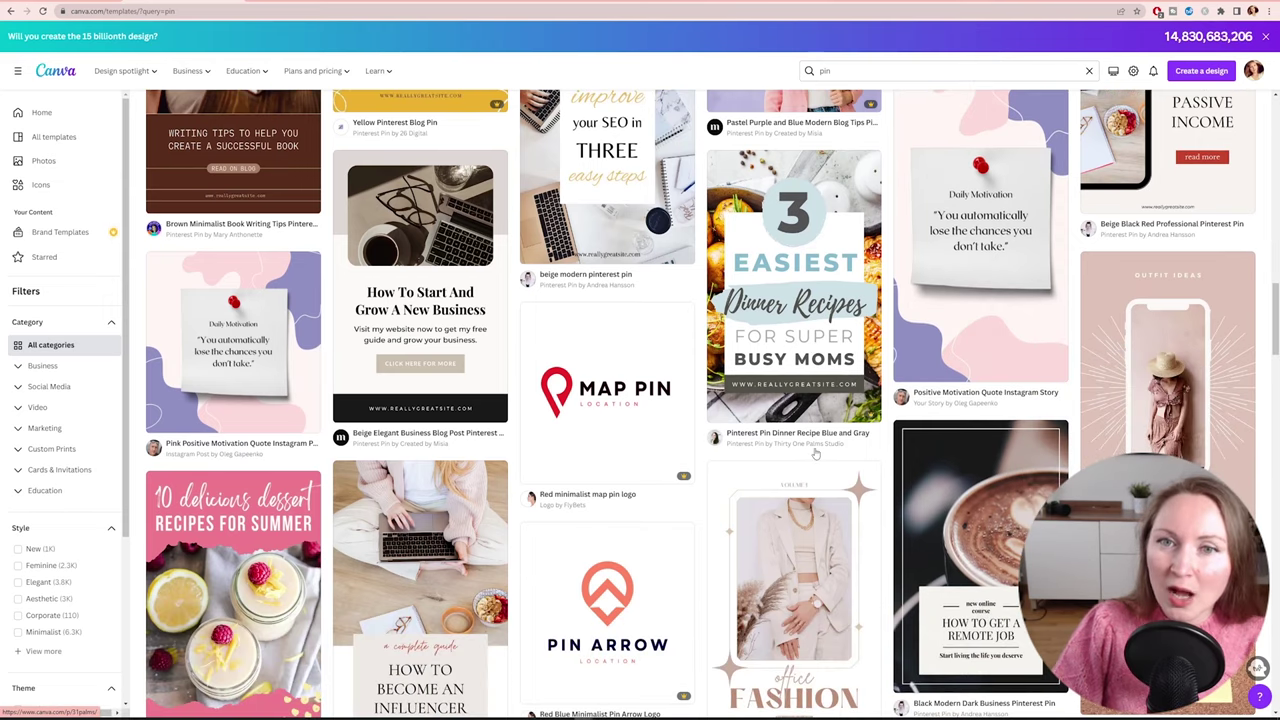
scroll(816, 453, "up", 1)
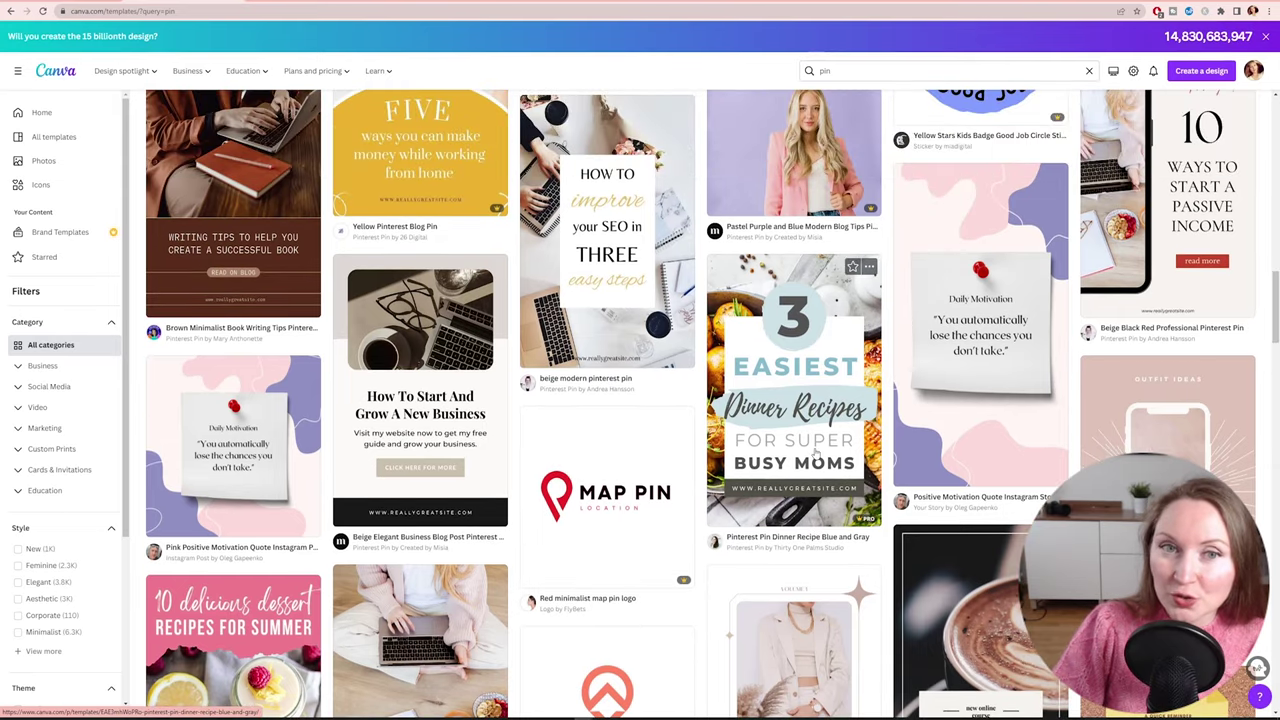
scroll(816, 453, "up", 1)
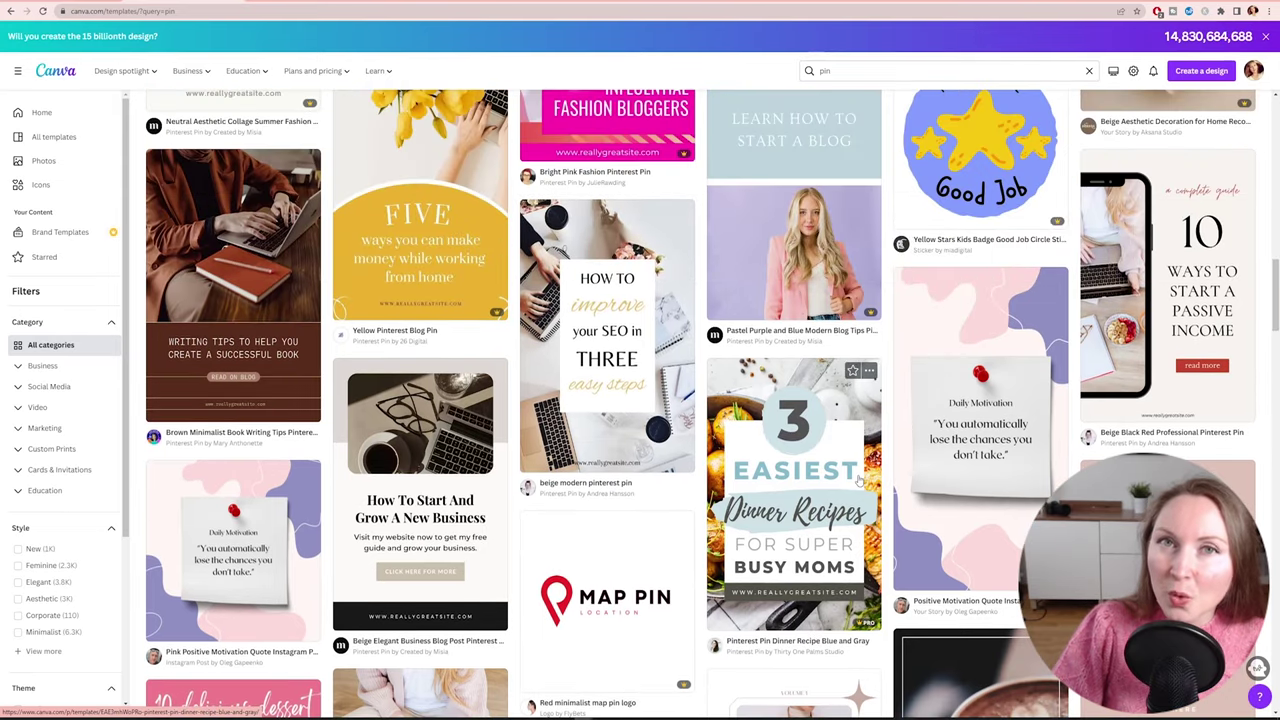
scroll(858, 481, "down", 1)
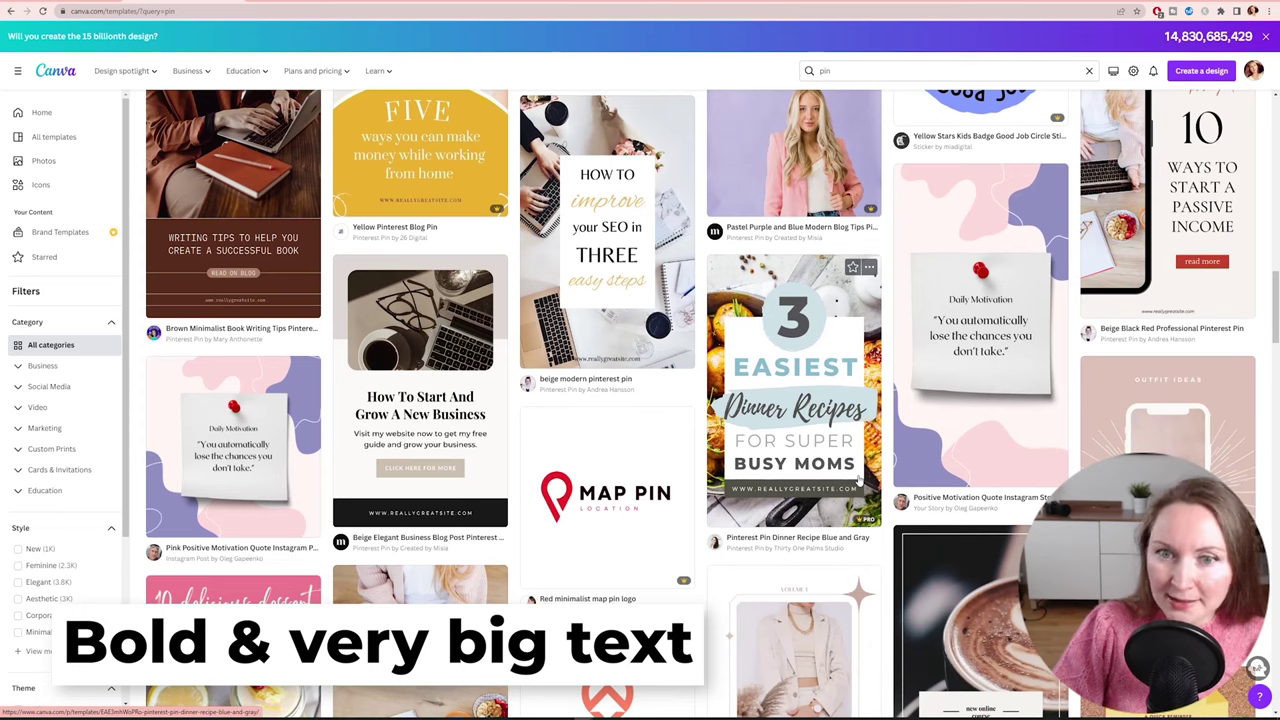
scroll(858, 481, "down", 1)
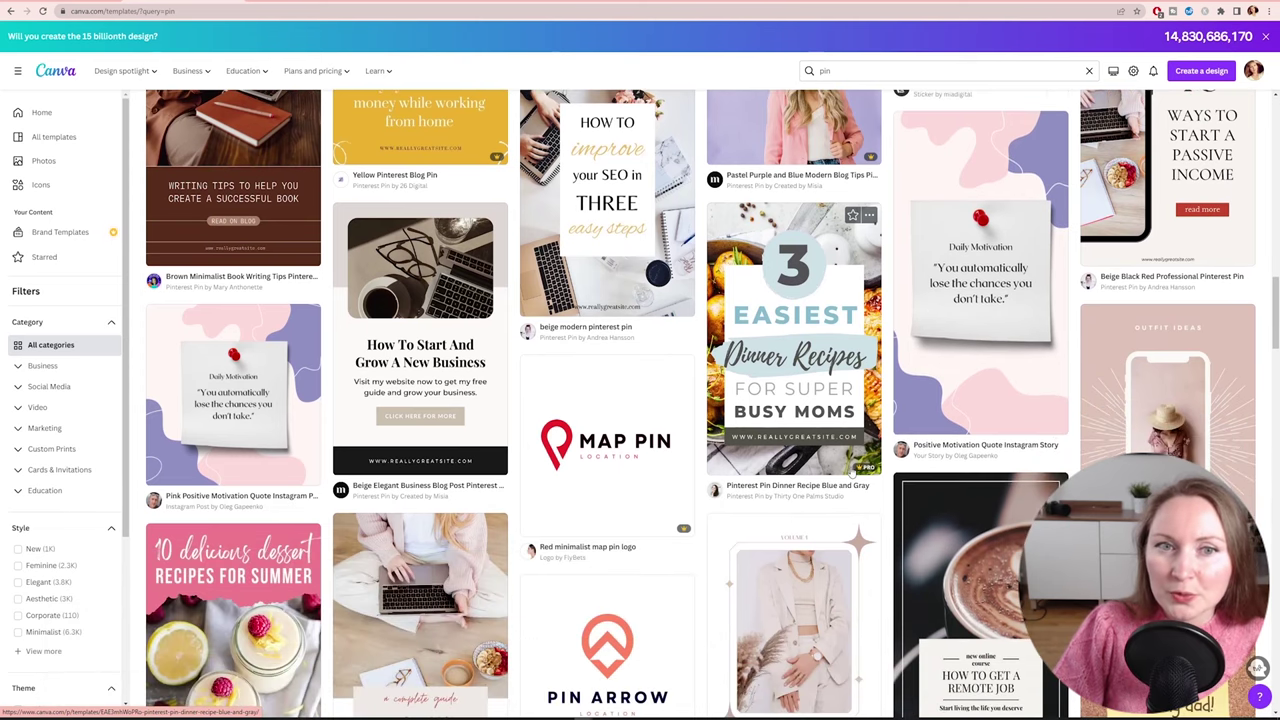
scroll(851, 476, "down", 1)
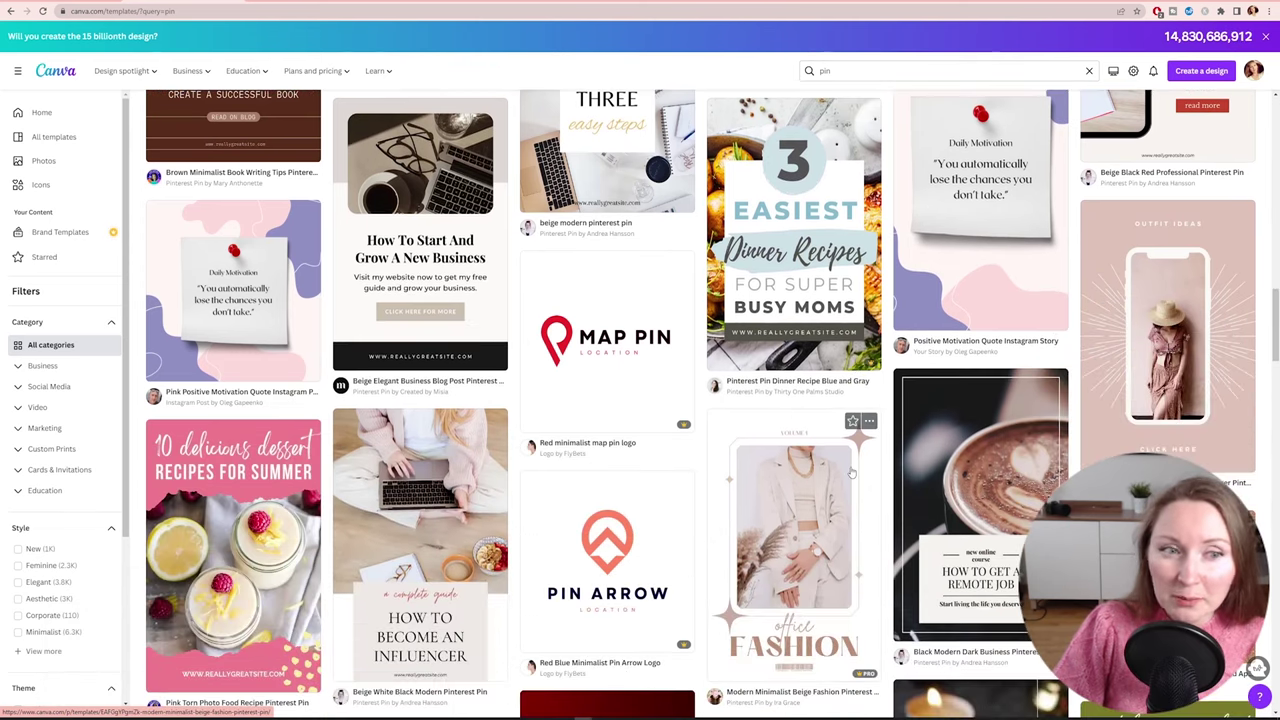
scroll(851, 476, "down", 3)
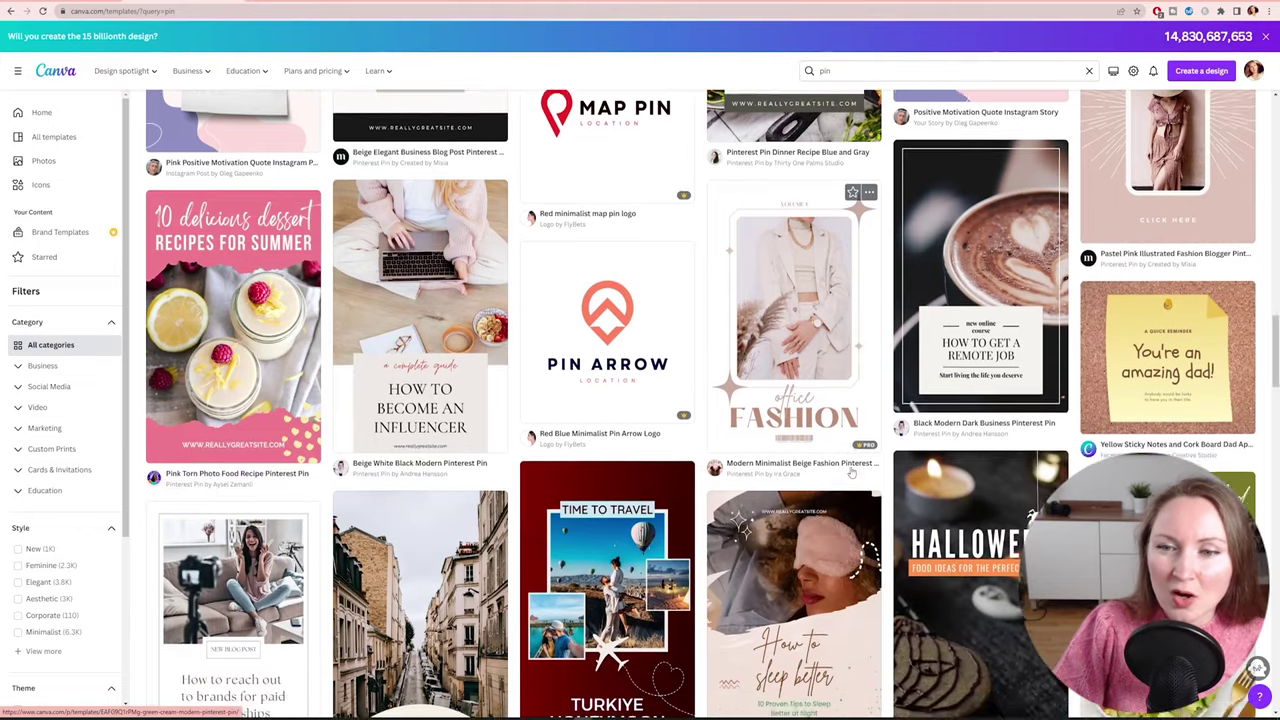
scroll(851, 474, "down", 2)
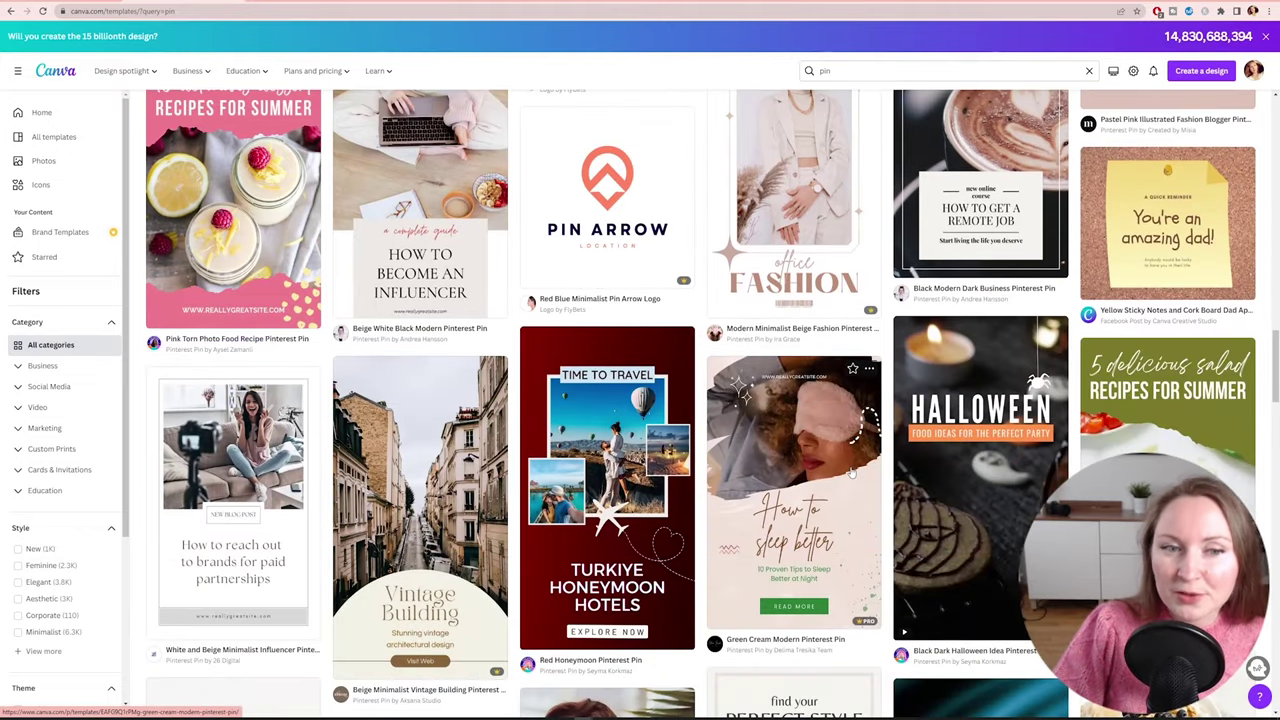
scroll(851, 474, "down", 1)
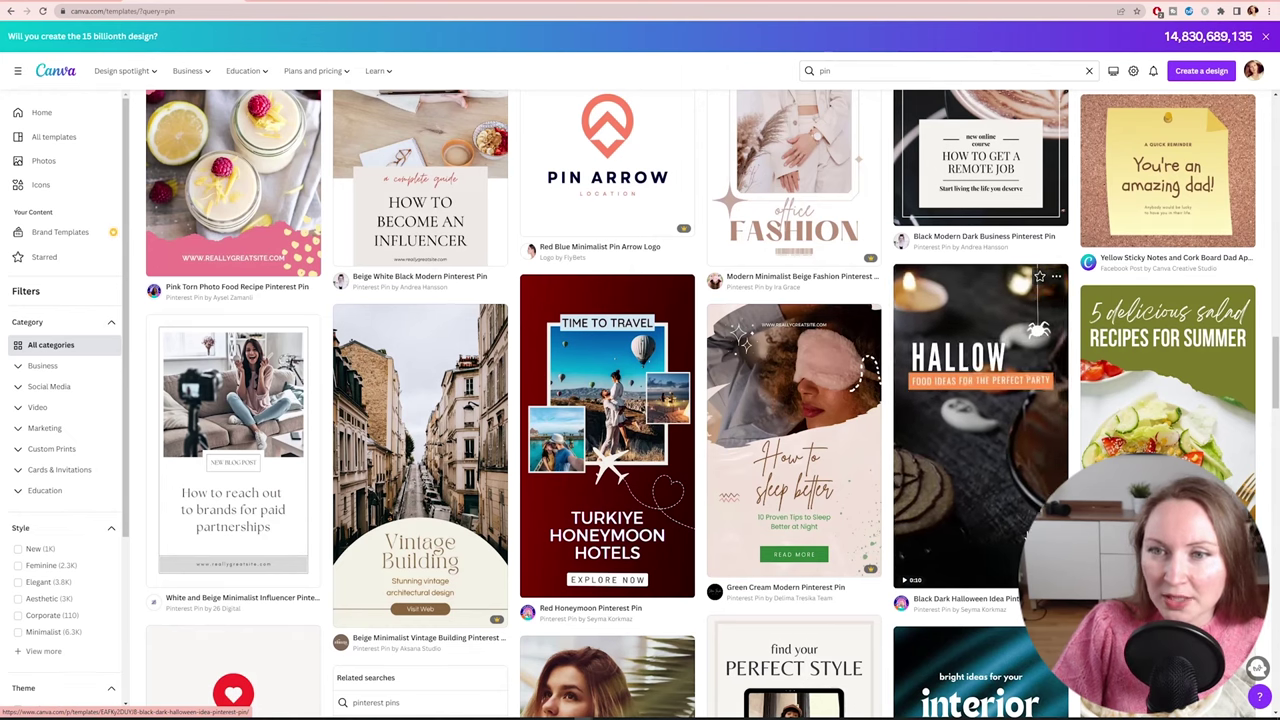
scroll(981, 583, "down", 2)
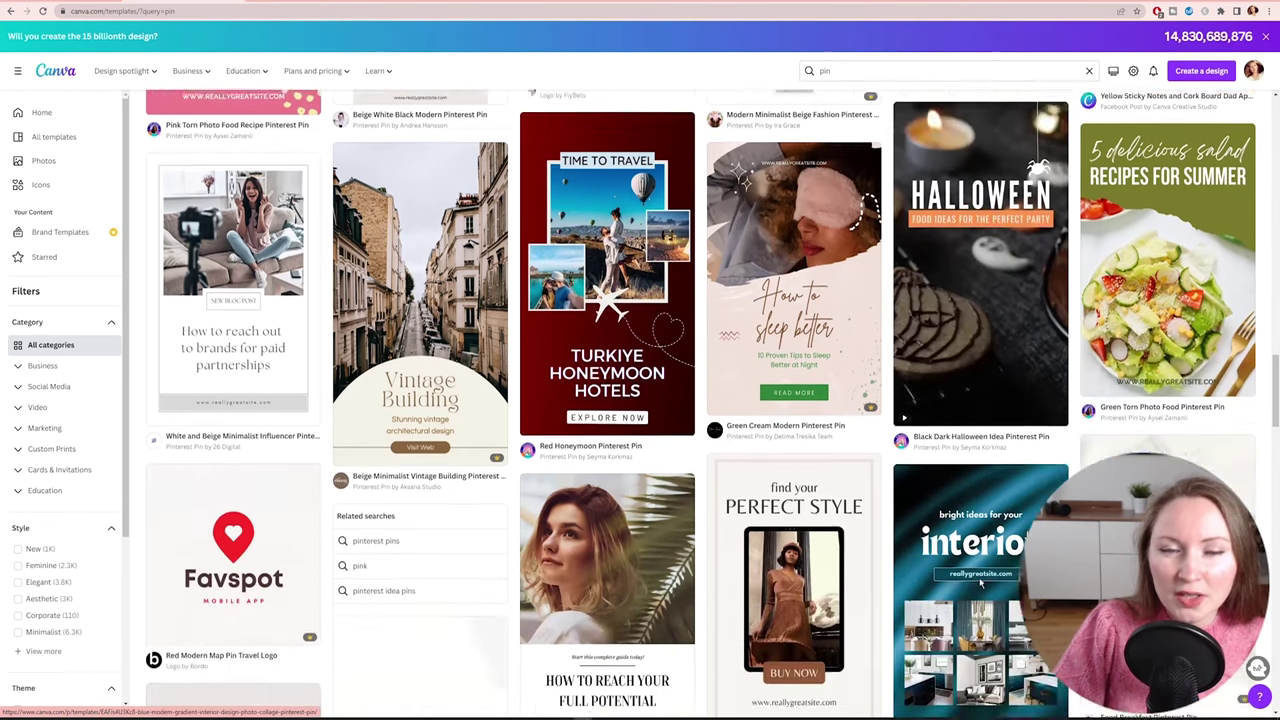
scroll(981, 583, "down", 1)
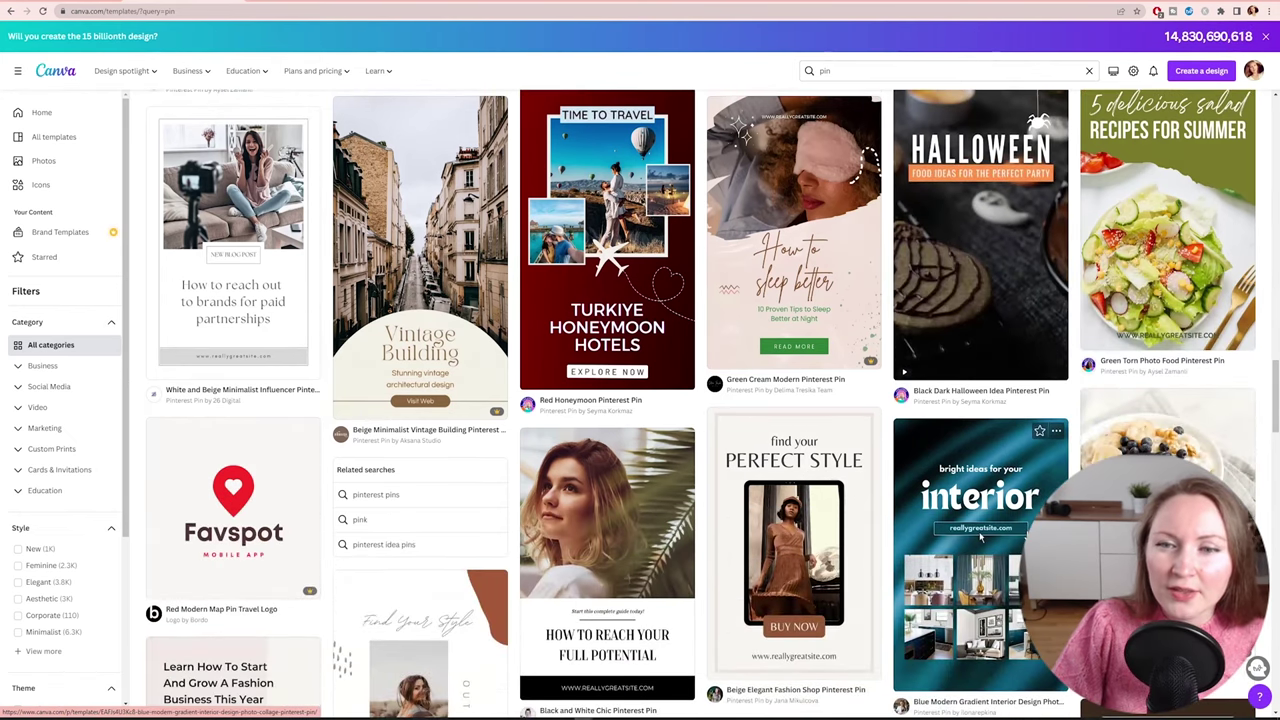
scroll(872, 582, "down", 1)
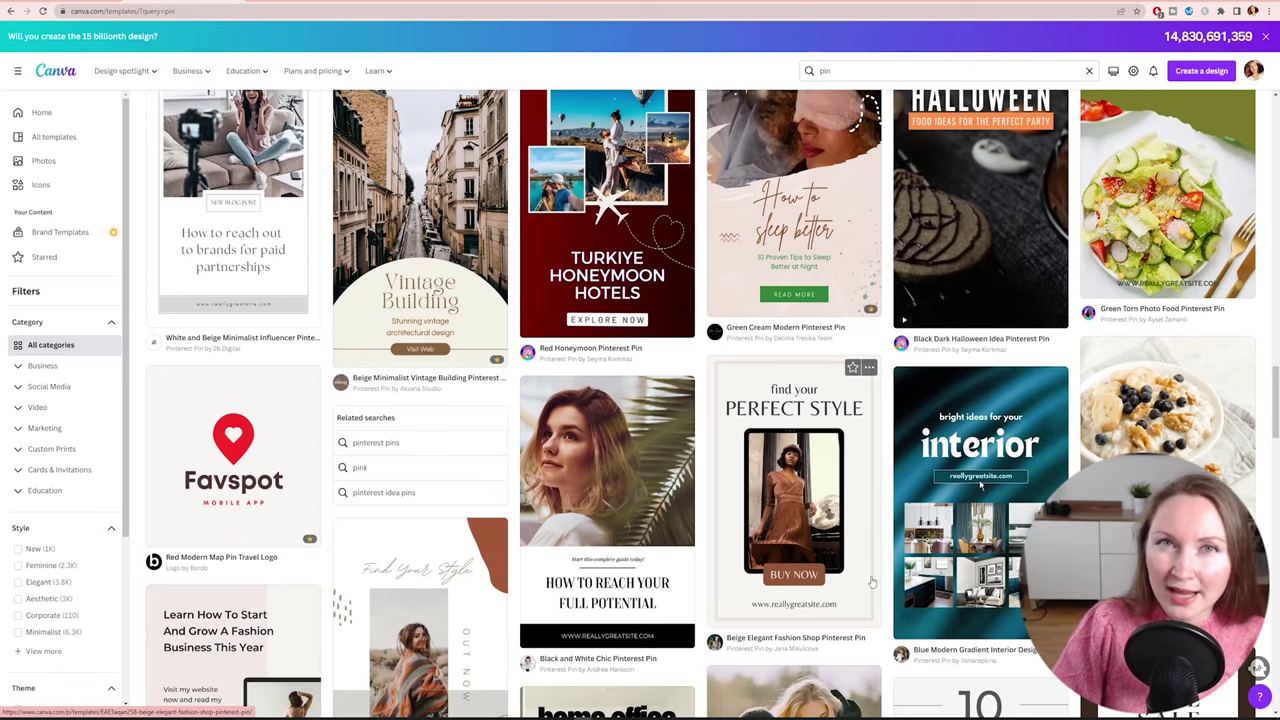
scroll(872, 582, "down", 5)
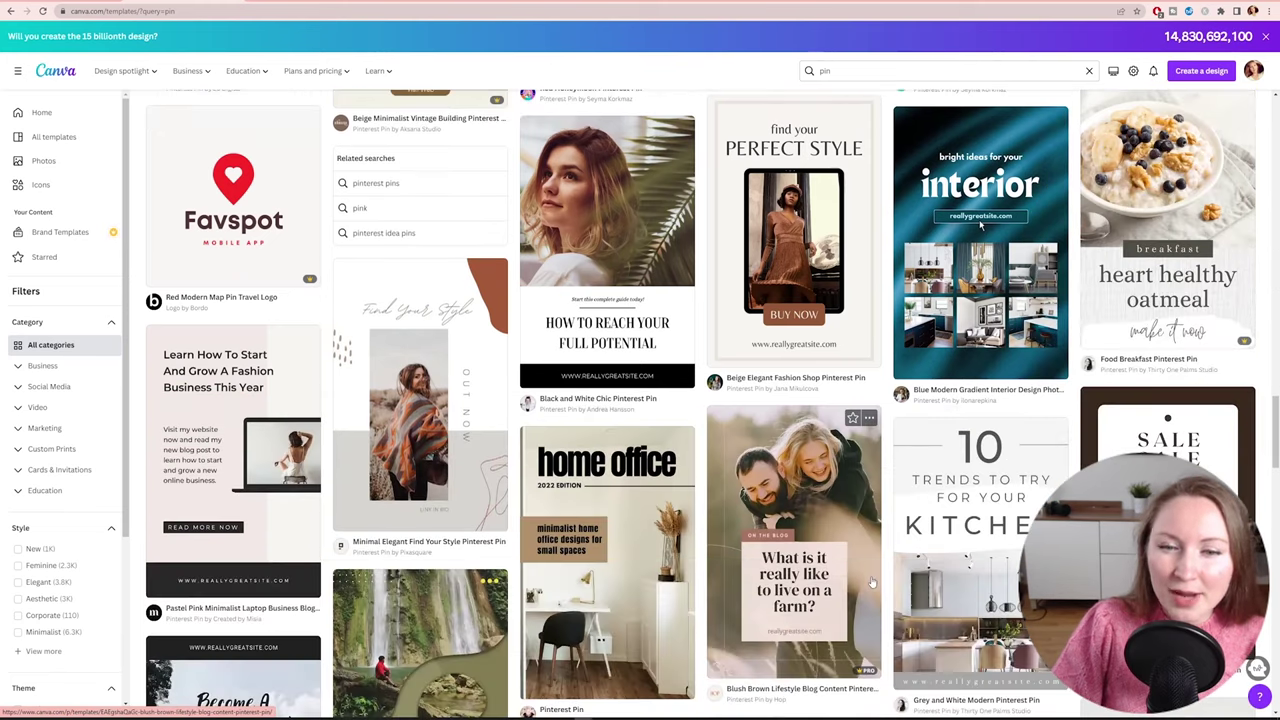
scroll(872, 582, "down", 1)
scroll(872, 582, "down", 3)
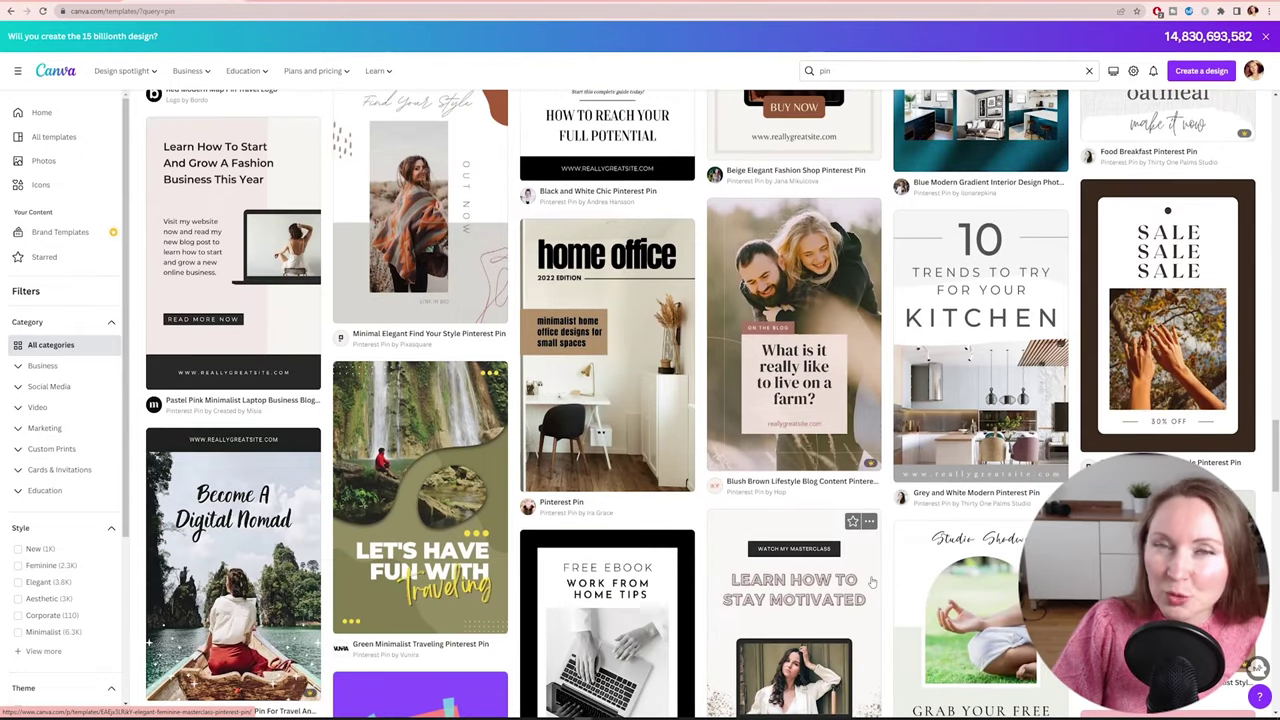
scroll(872, 582, "down", 2)
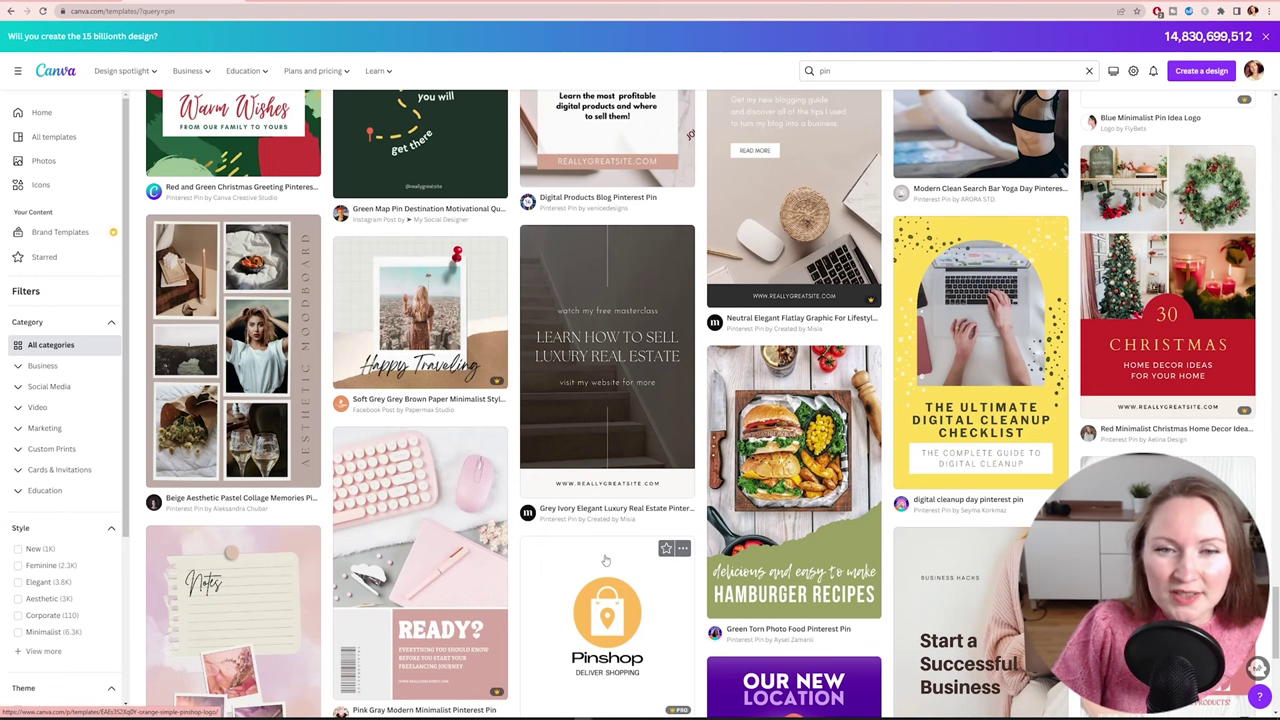
left_click(609, 452)
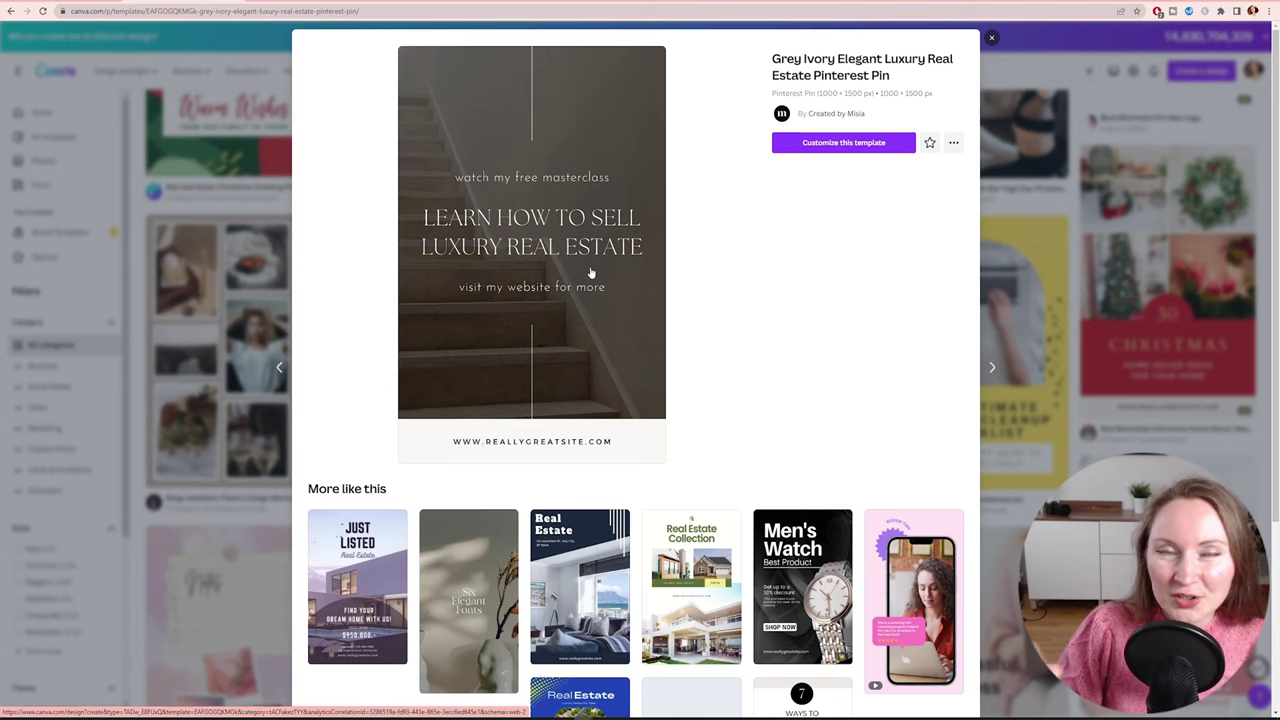
Try customizing the luxury real estate template's masterclass text, then close the preview.
left_click(591, 272)
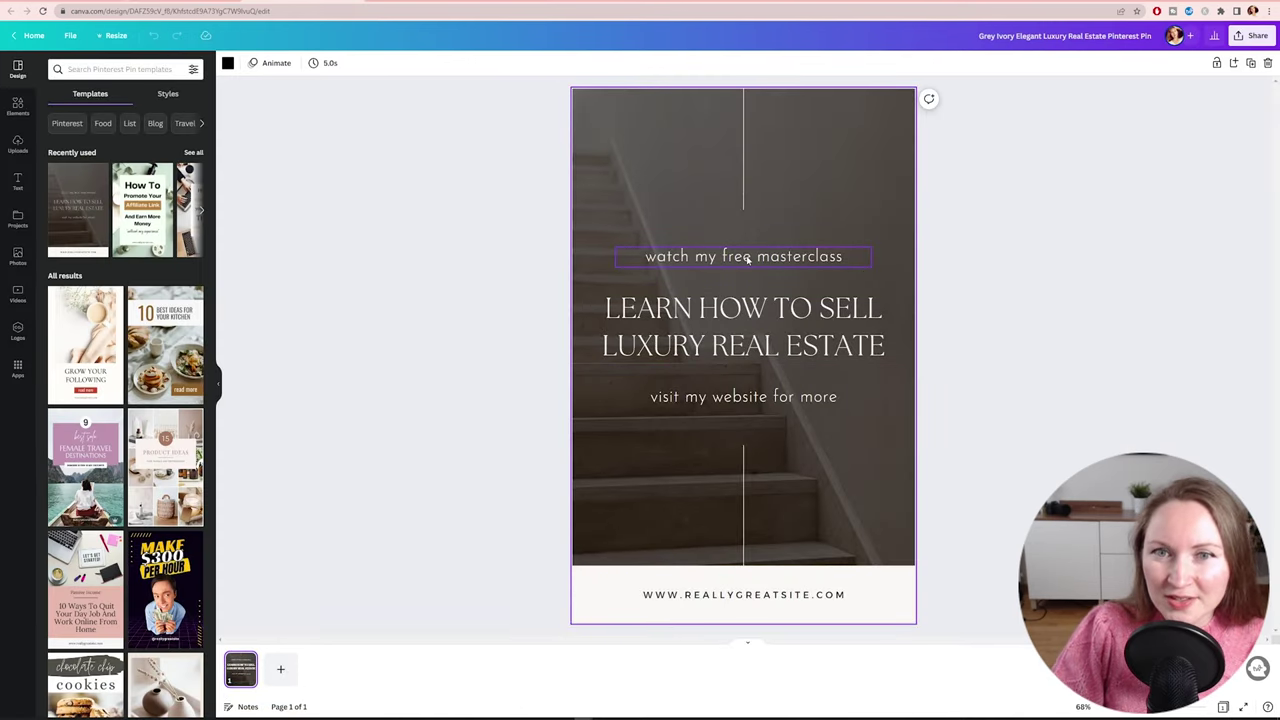
double_click(747, 258)
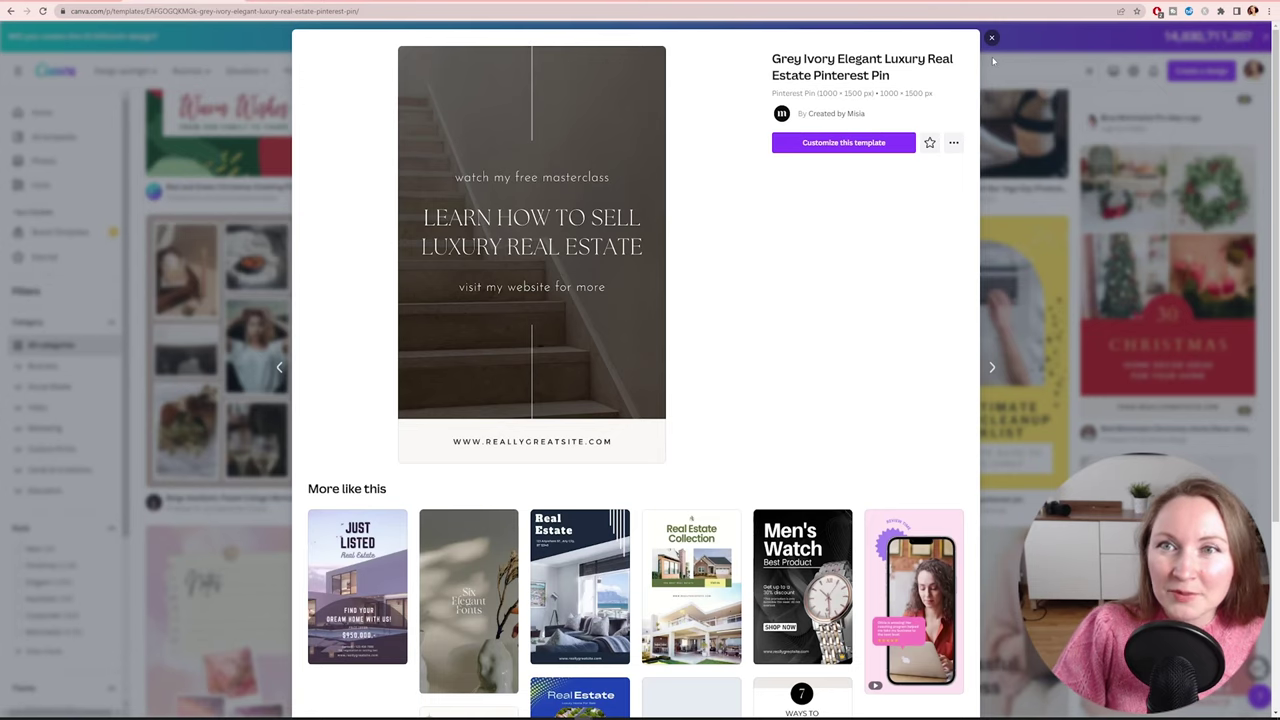
left_click(994, 37)
Scroll down and back up through the Pinterest Pin template results.
scroll(876, 318, "down", 5)
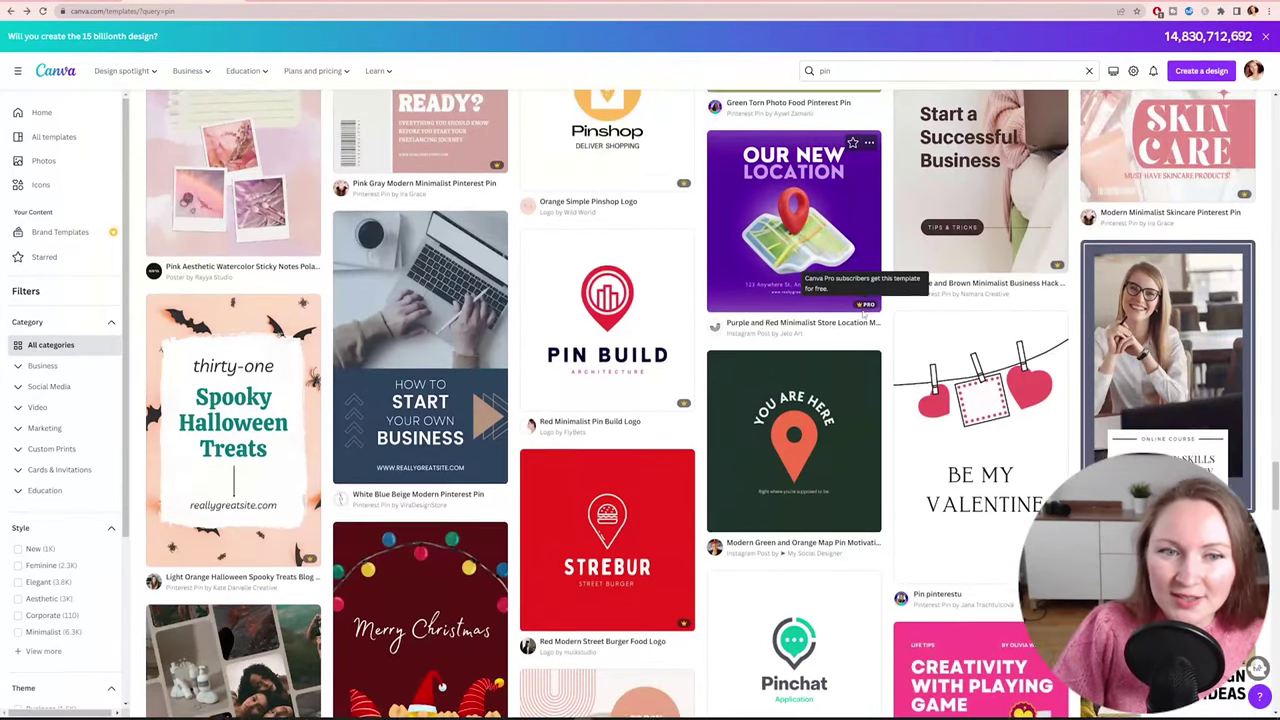
scroll(864, 312, "down", 3)
scroll(863, 314, "down", 2)
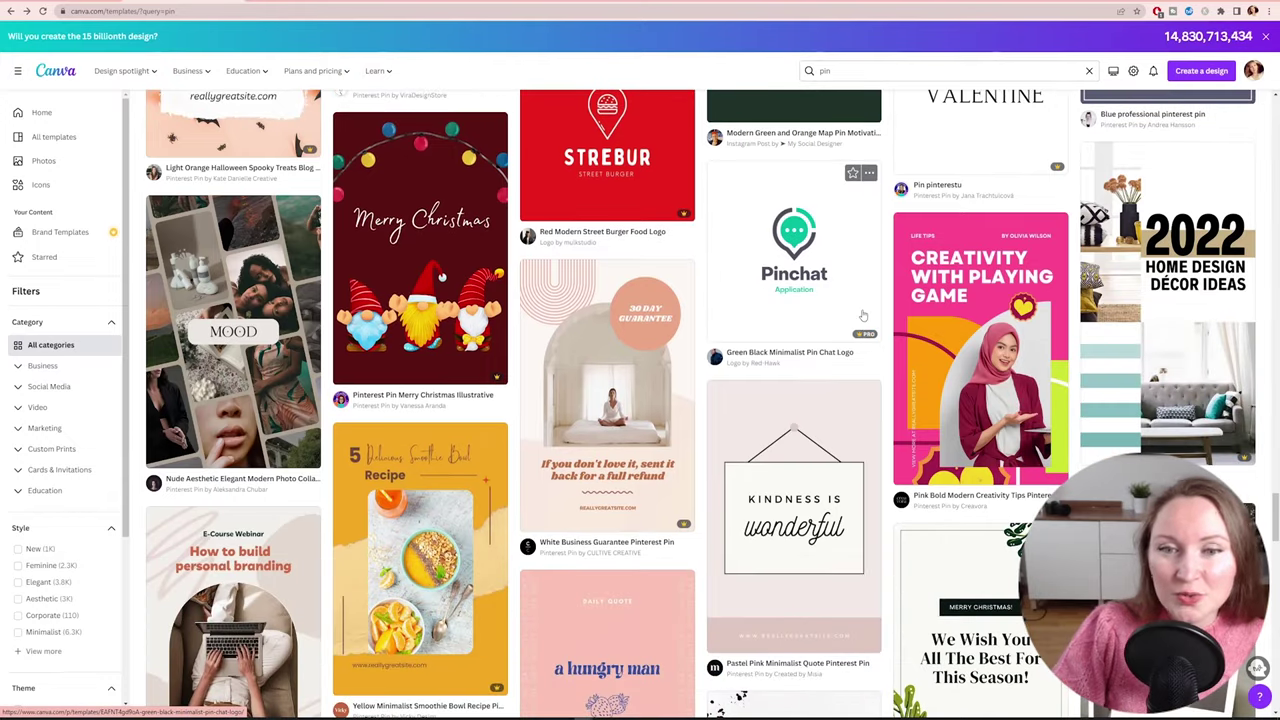
scroll(863, 316, "down", 1)
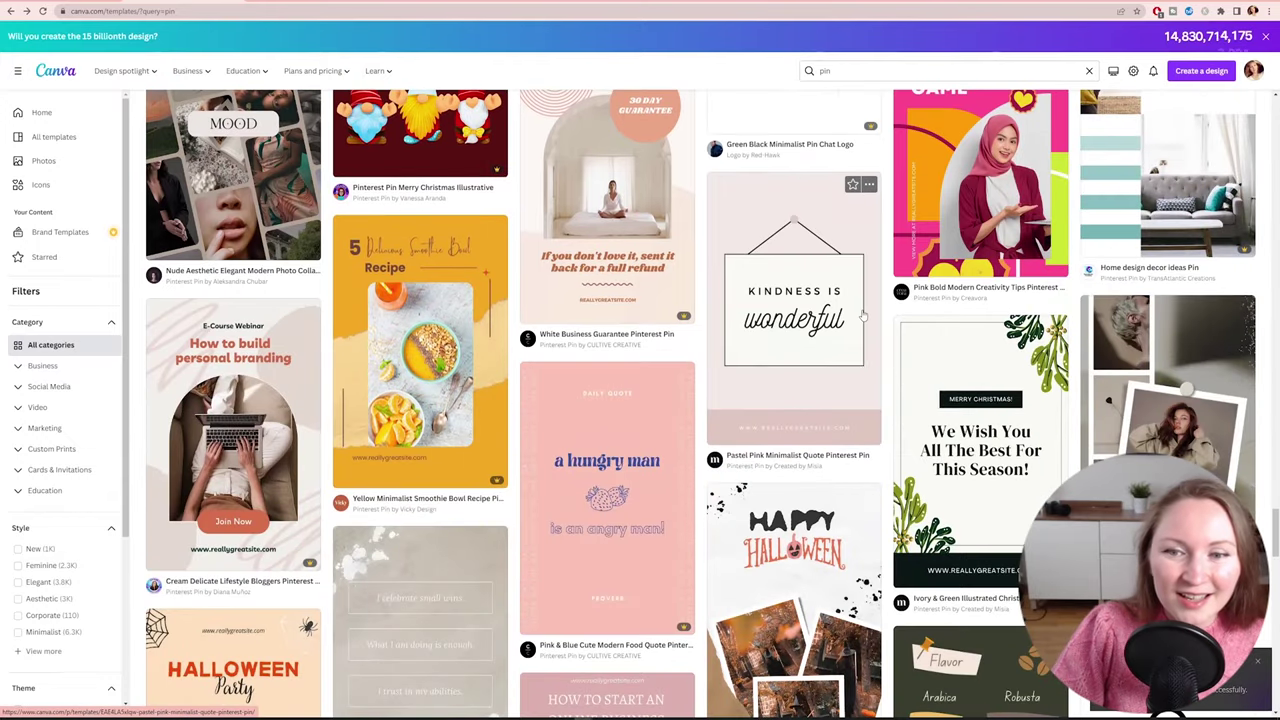
scroll(863, 316, "down", 3)
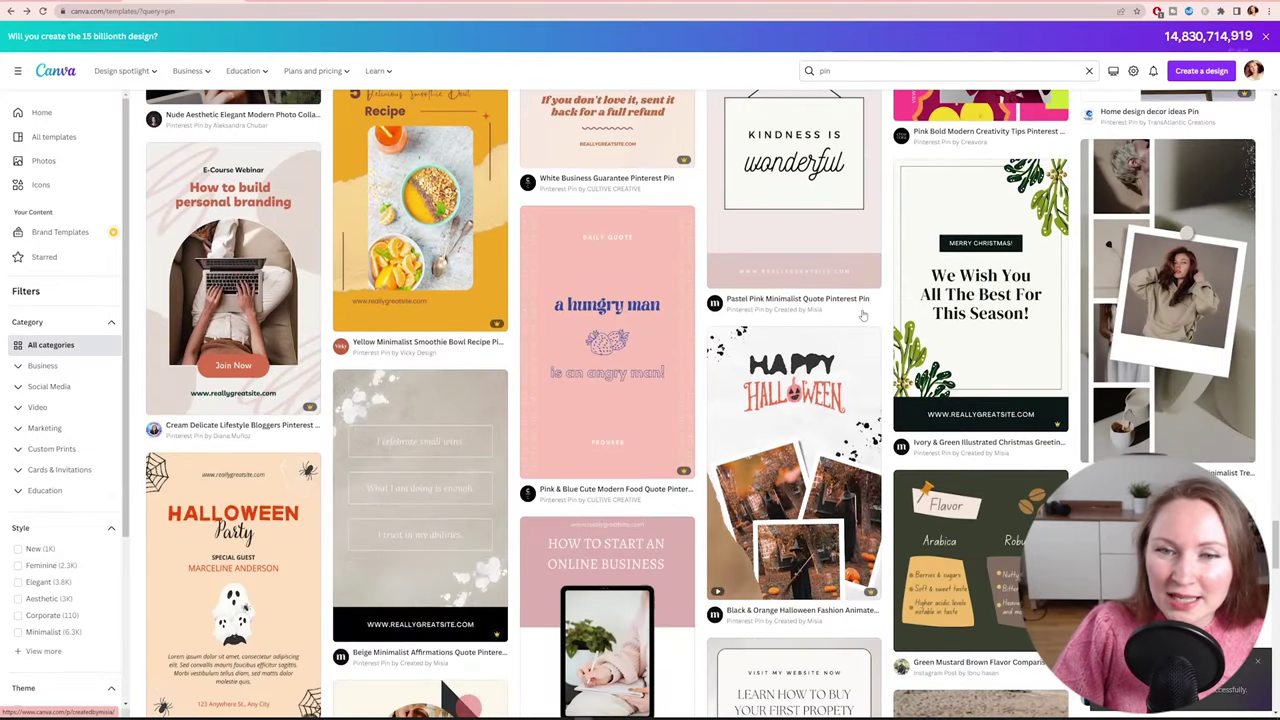
scroll(863, 315, "down", 2)
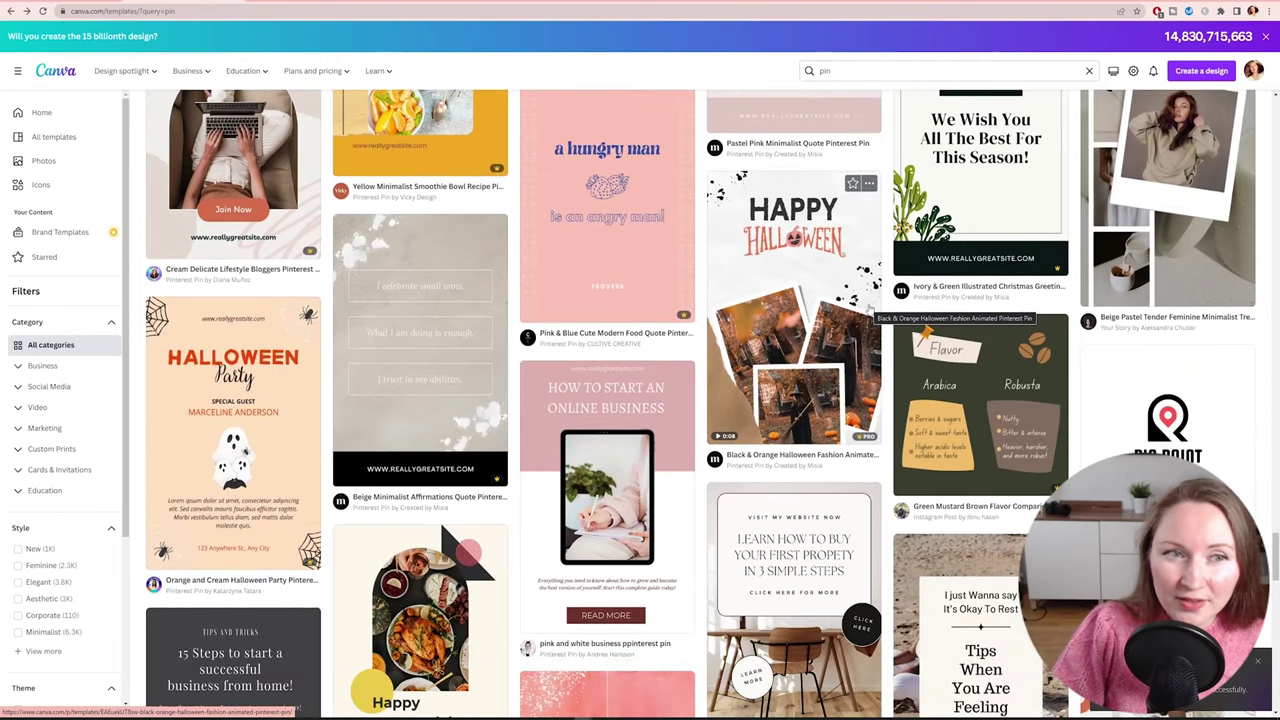
scroll(868, 314, "down", 3)
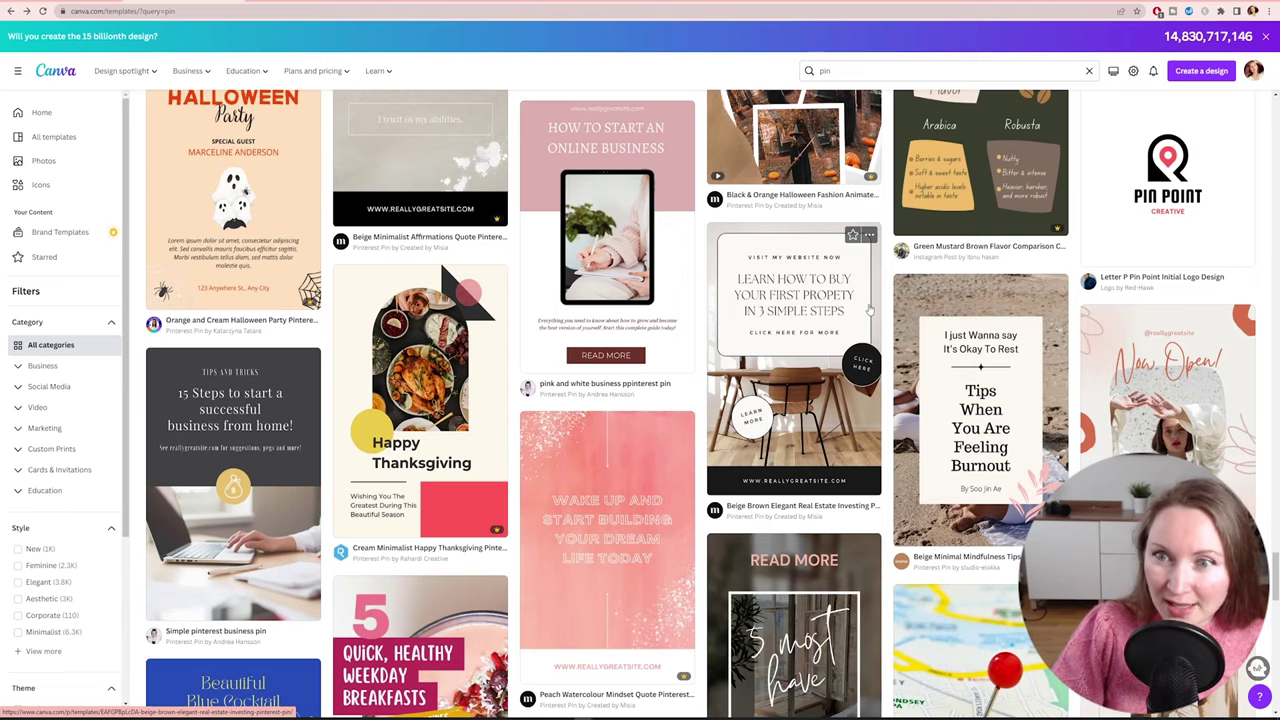
scroll(869, 311, "down", 3)
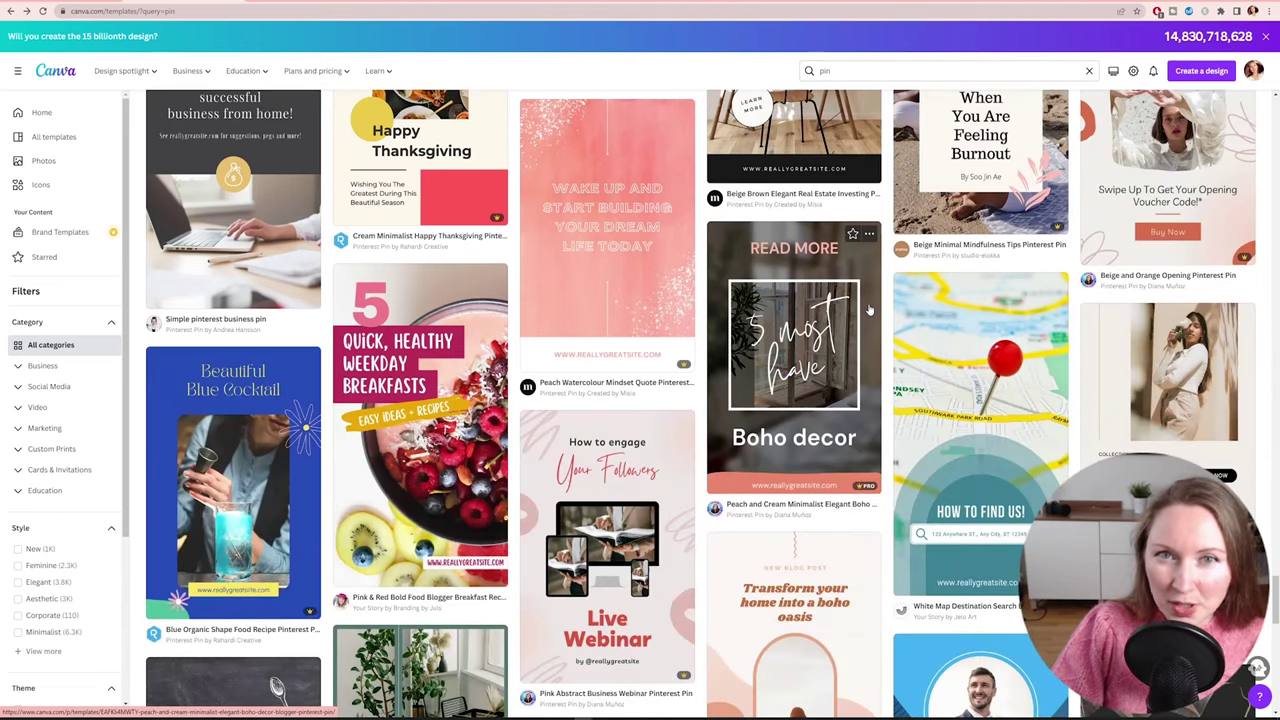
scroll(869, 311, "down", 3)
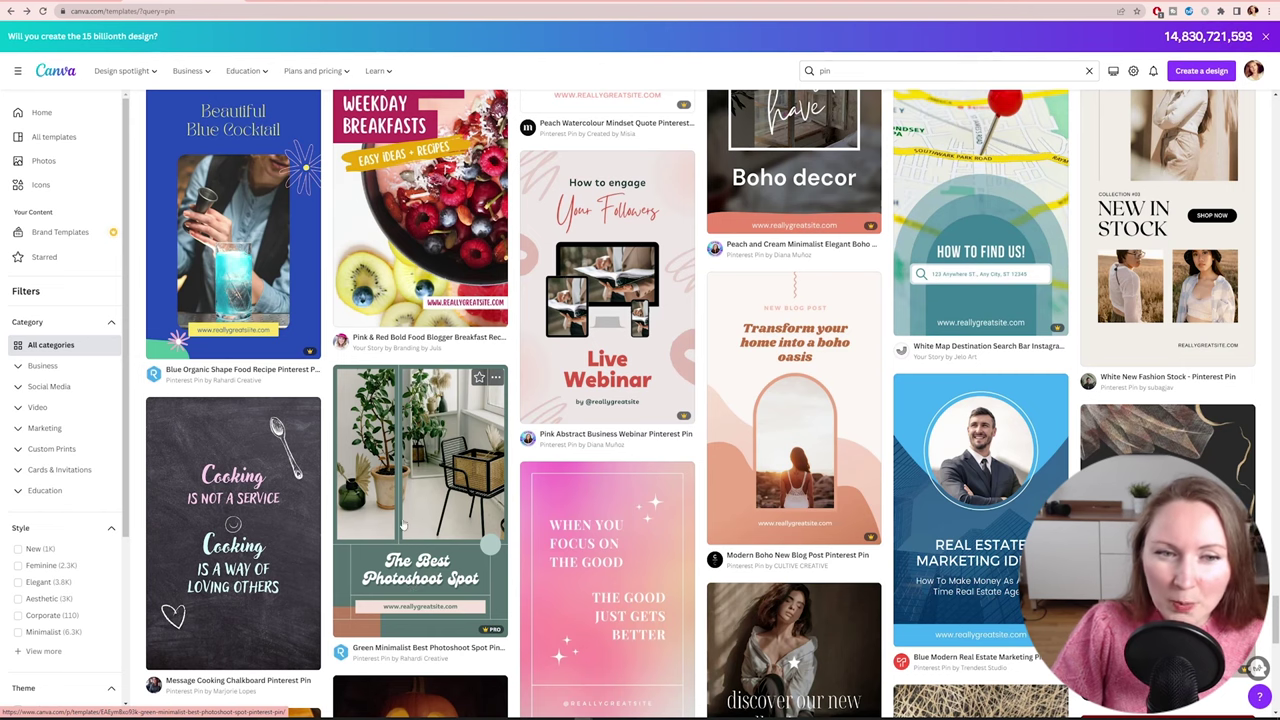
scroll(408, 528, "down", 2)
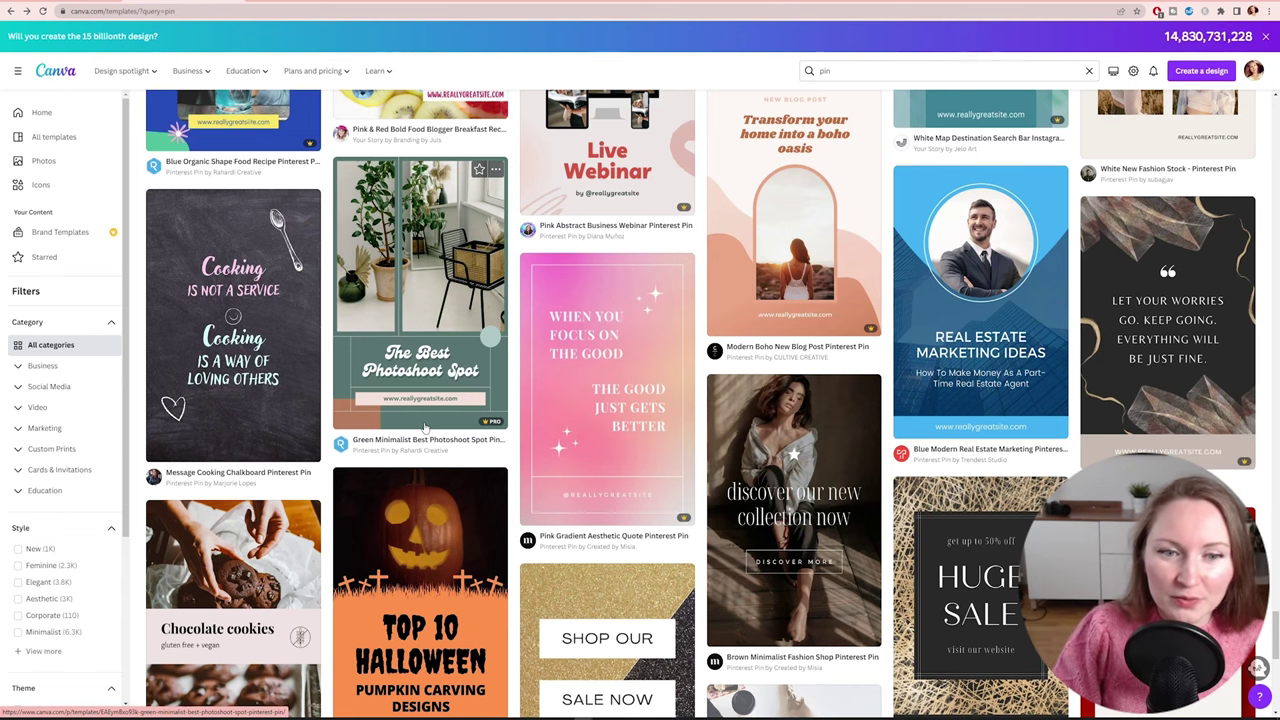
scroll(425, 427, "down", 10)
scroll(686, 500, "up", 5)
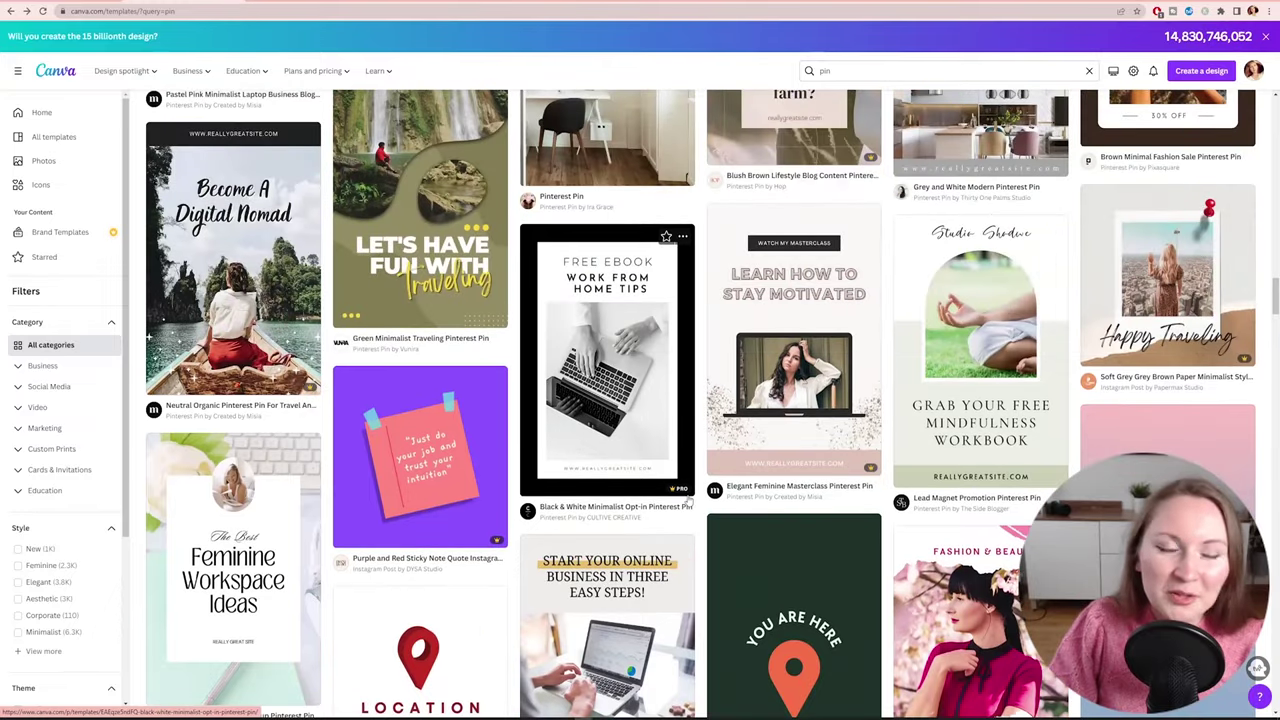
scroll(686, 500, "up", 4)
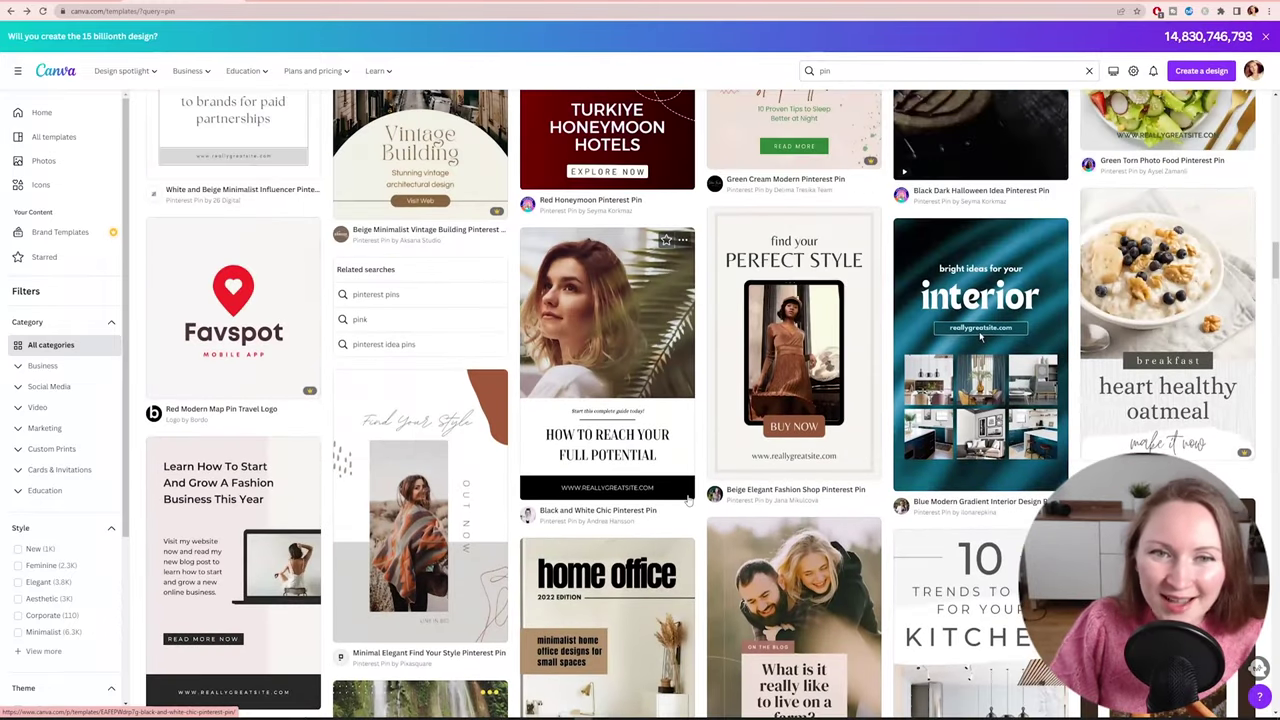
scroll(688, 500, "up", 2)
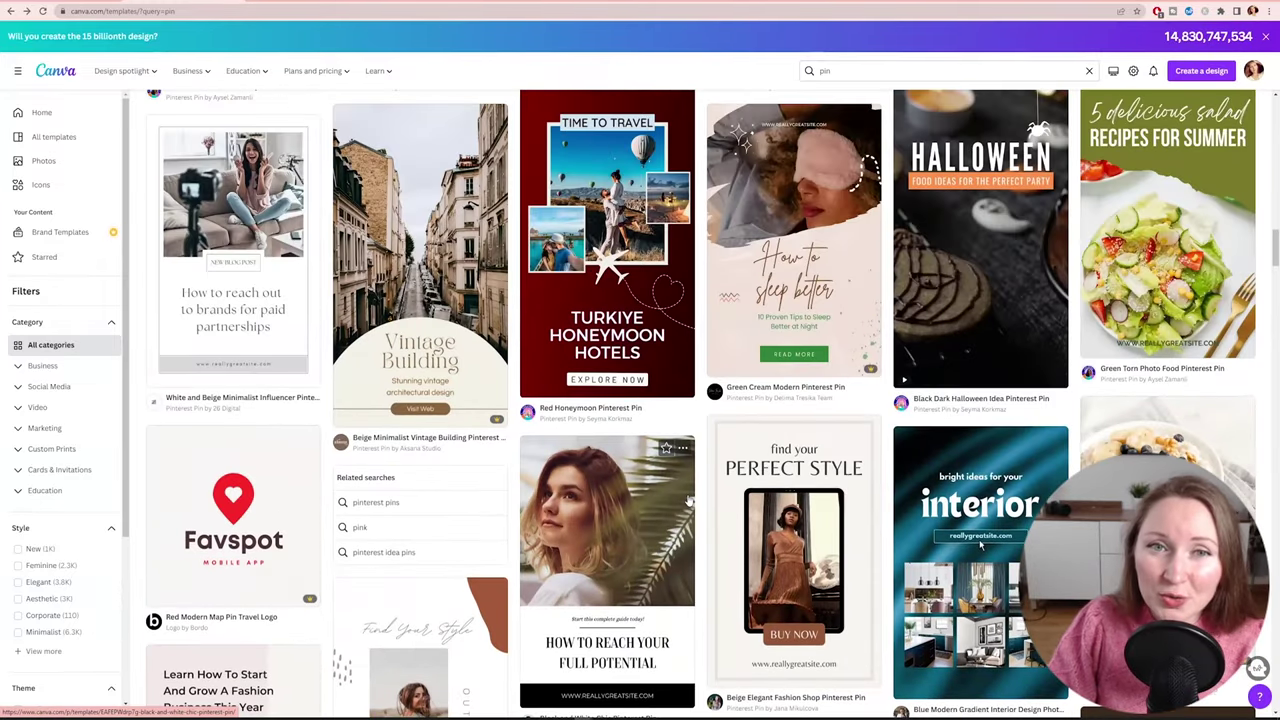
scroll(688, 500, "up", 4)
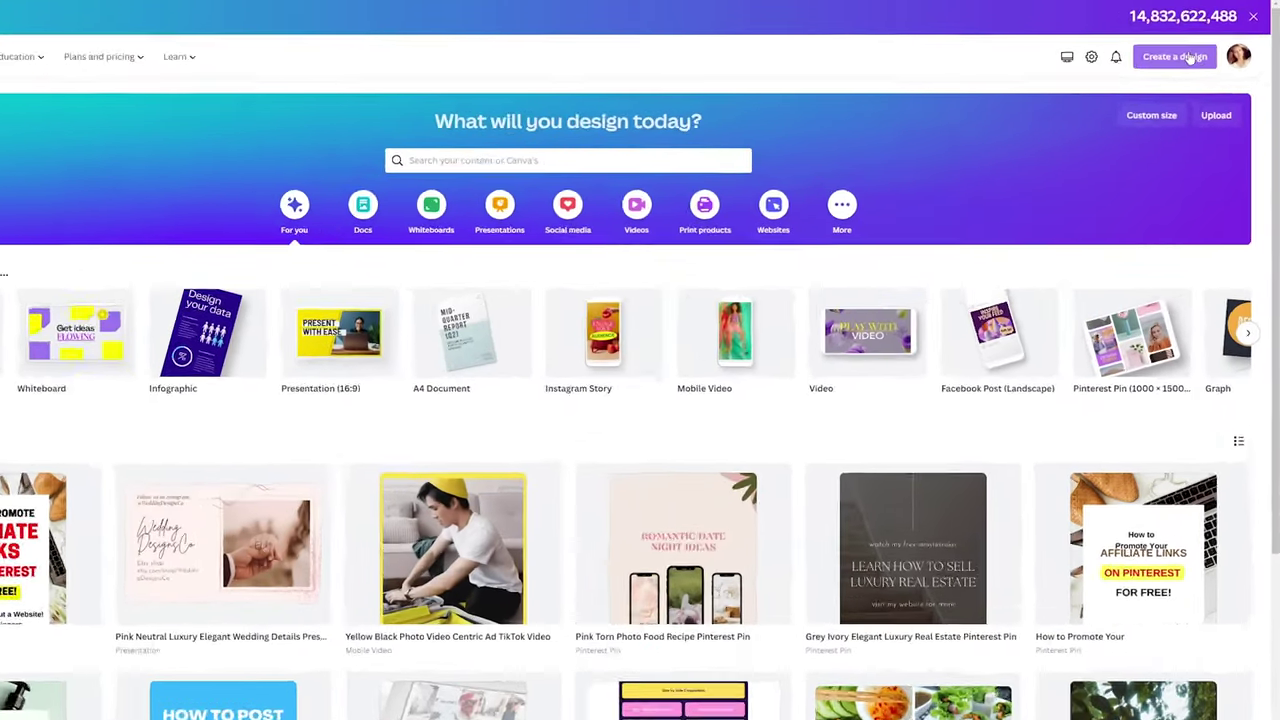
Create a new blank custom-size design of 1000 × 1500 px.
left_click(1209, 49)
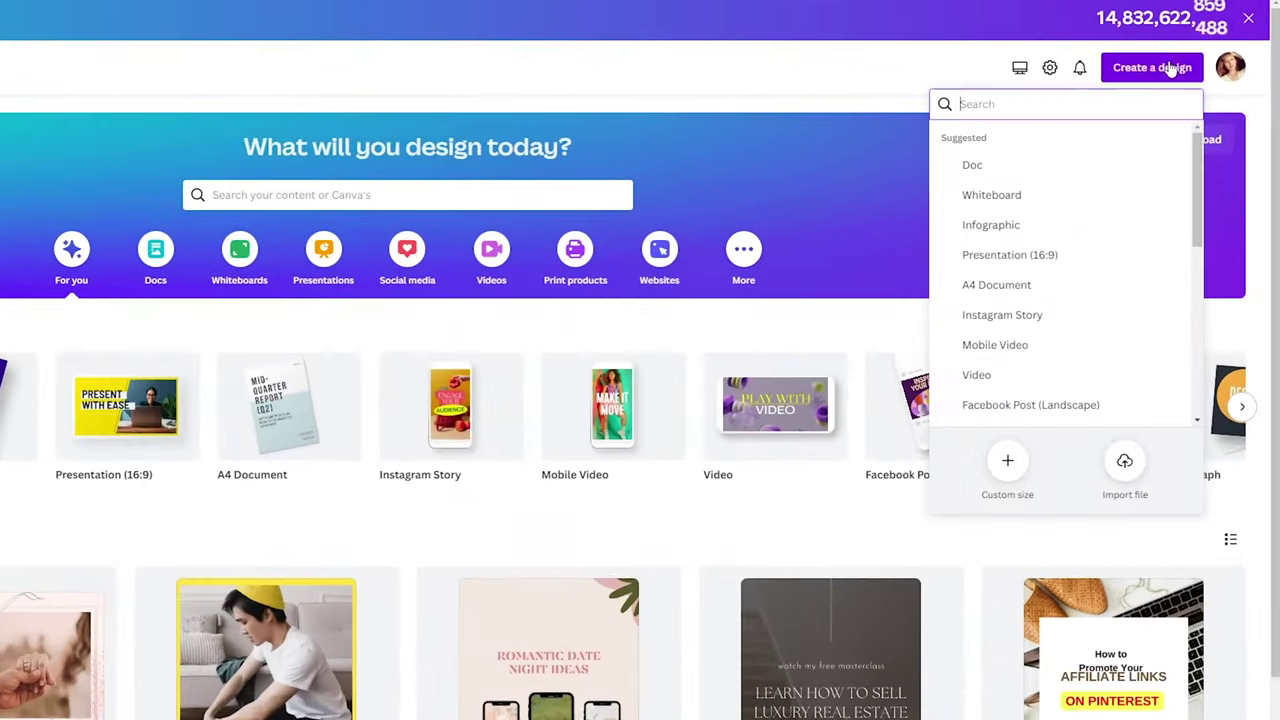
left_click(979, 465)
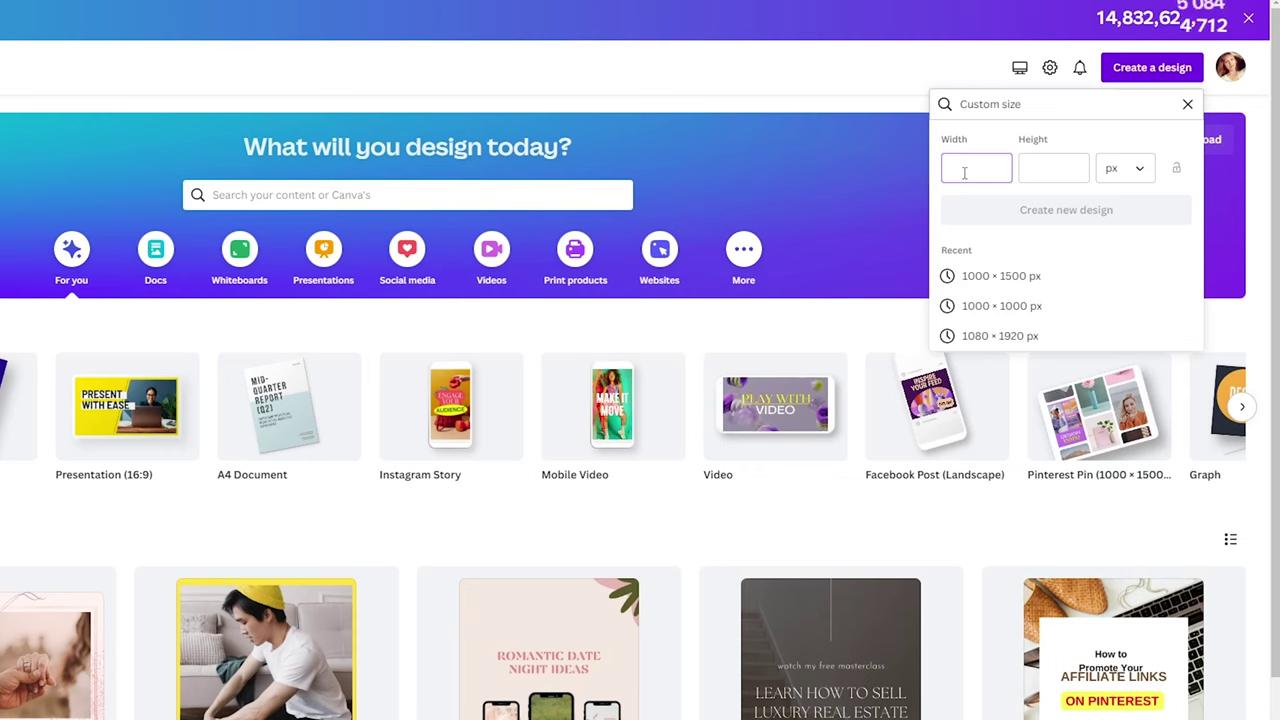
type("1000")
key("Tab")
type("15000")
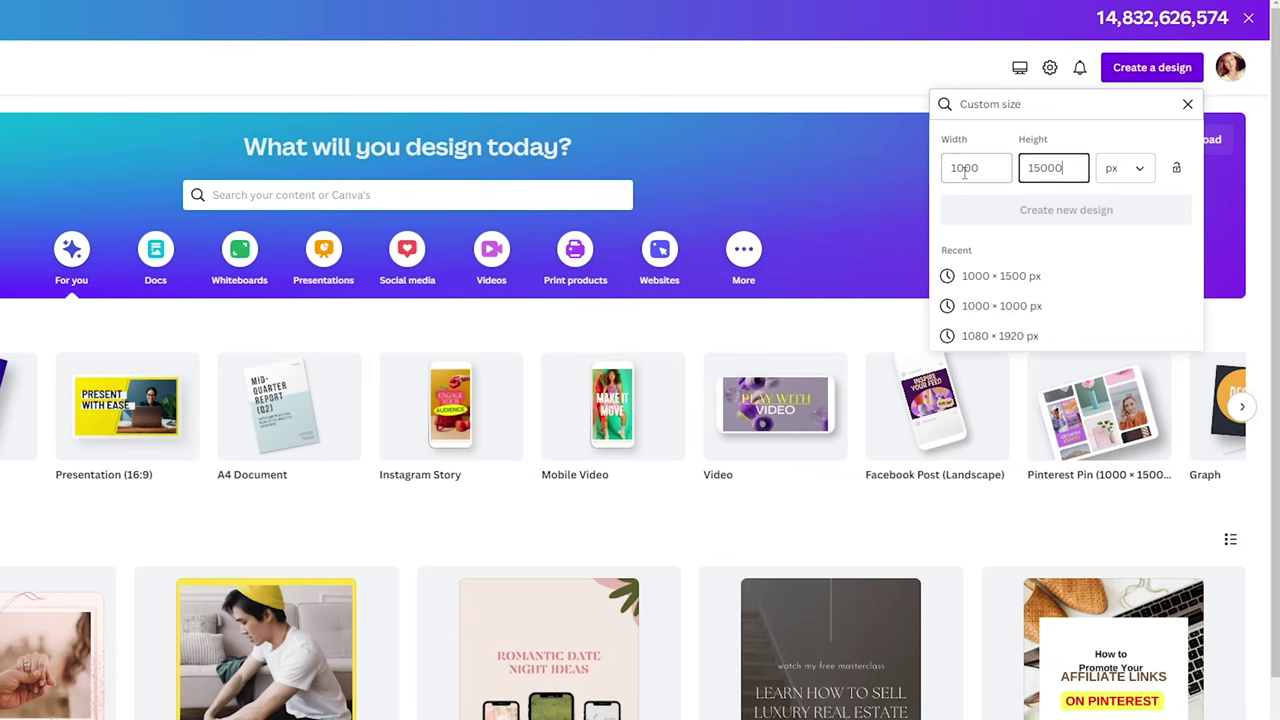
key("BackSpace")
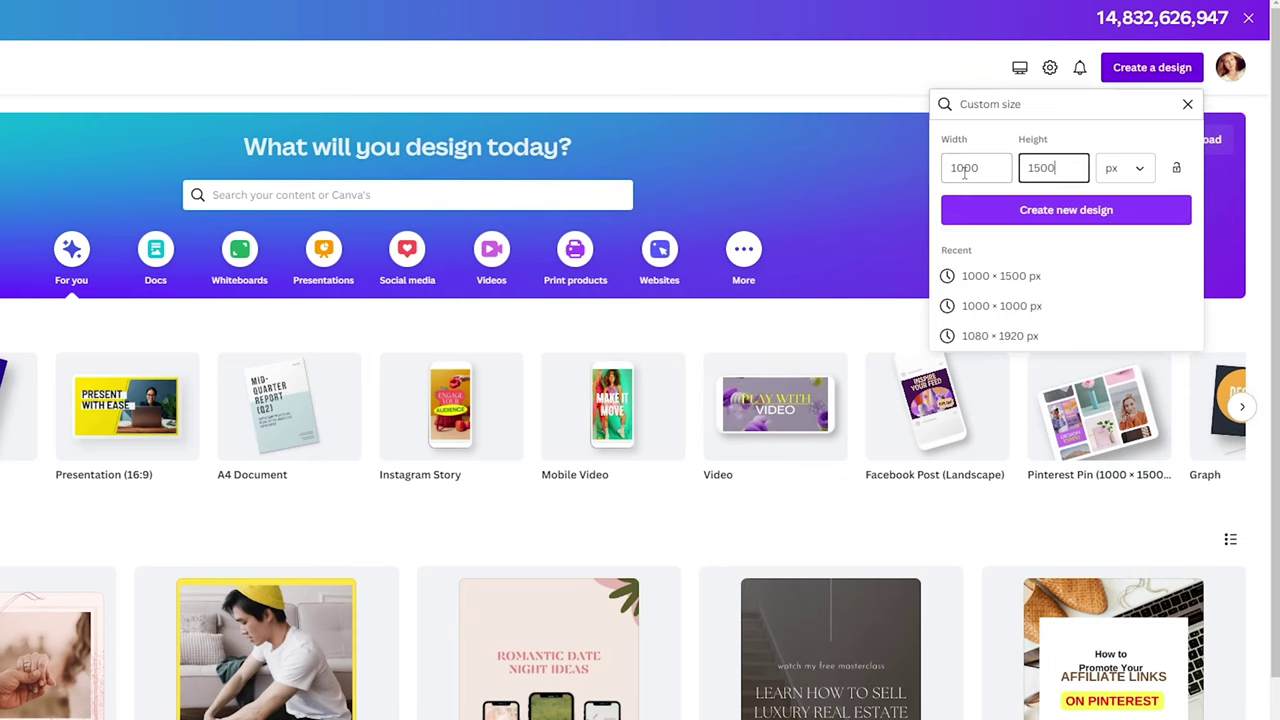
left_click(1117, 210)
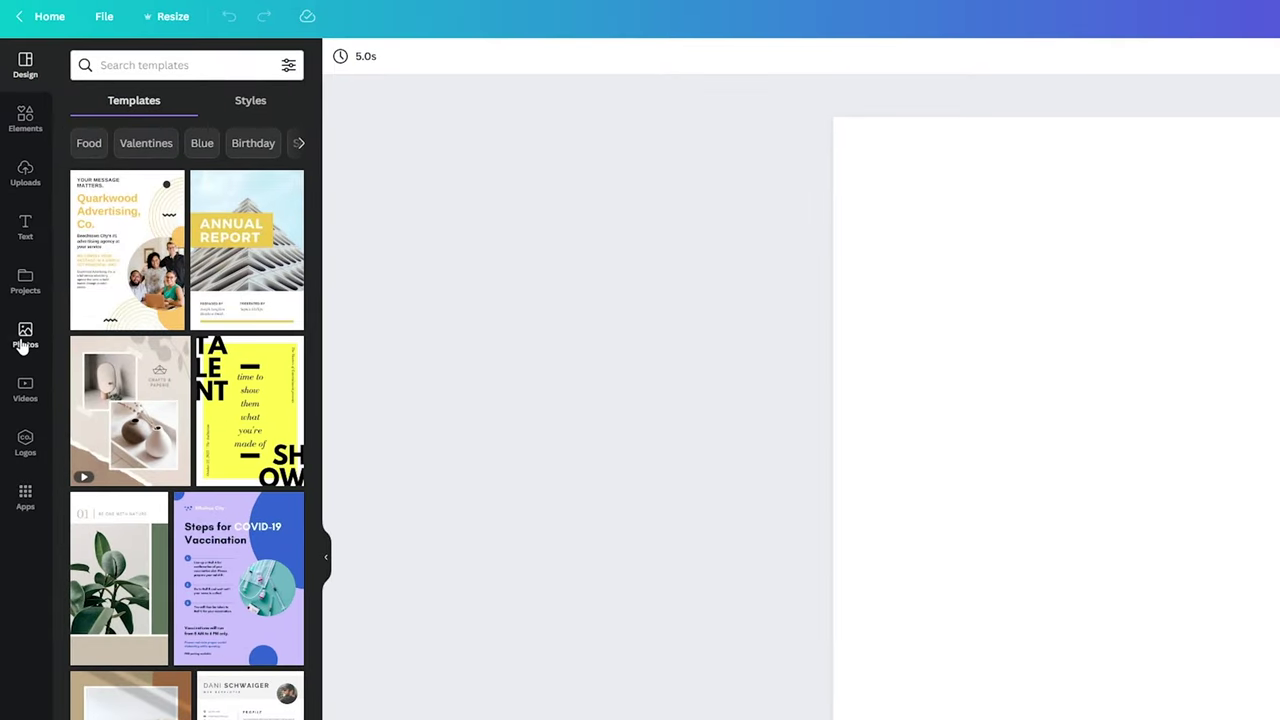
Add the laptop flat-lay photo from the 'blogger' photo search and stretch it to fill the page.
left_click(21, 331)
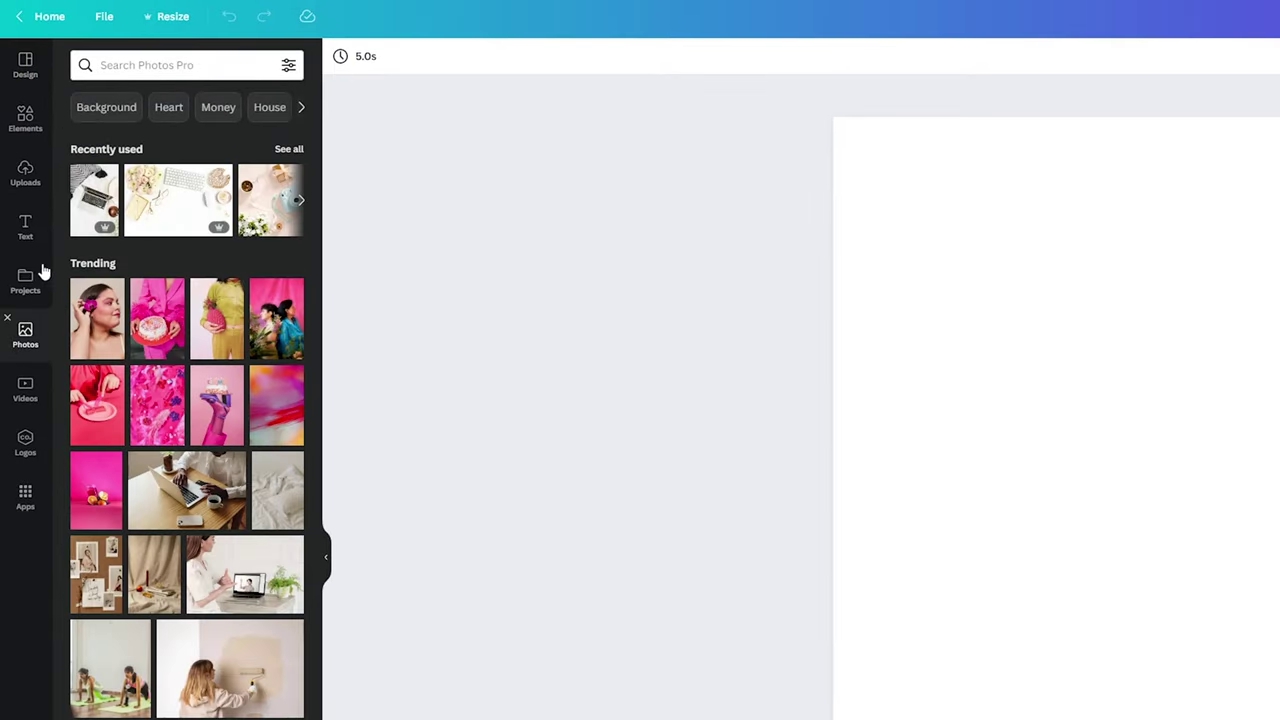
left_click(151, 64)
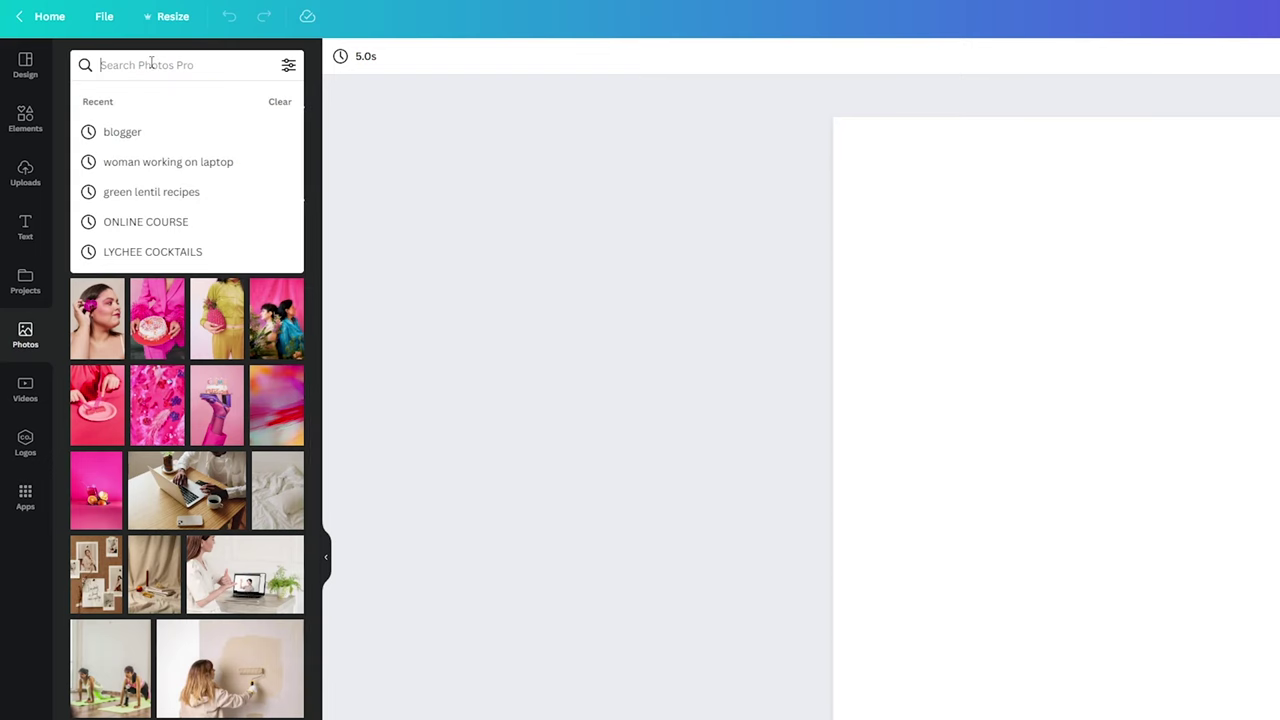
left_click(147, 130)
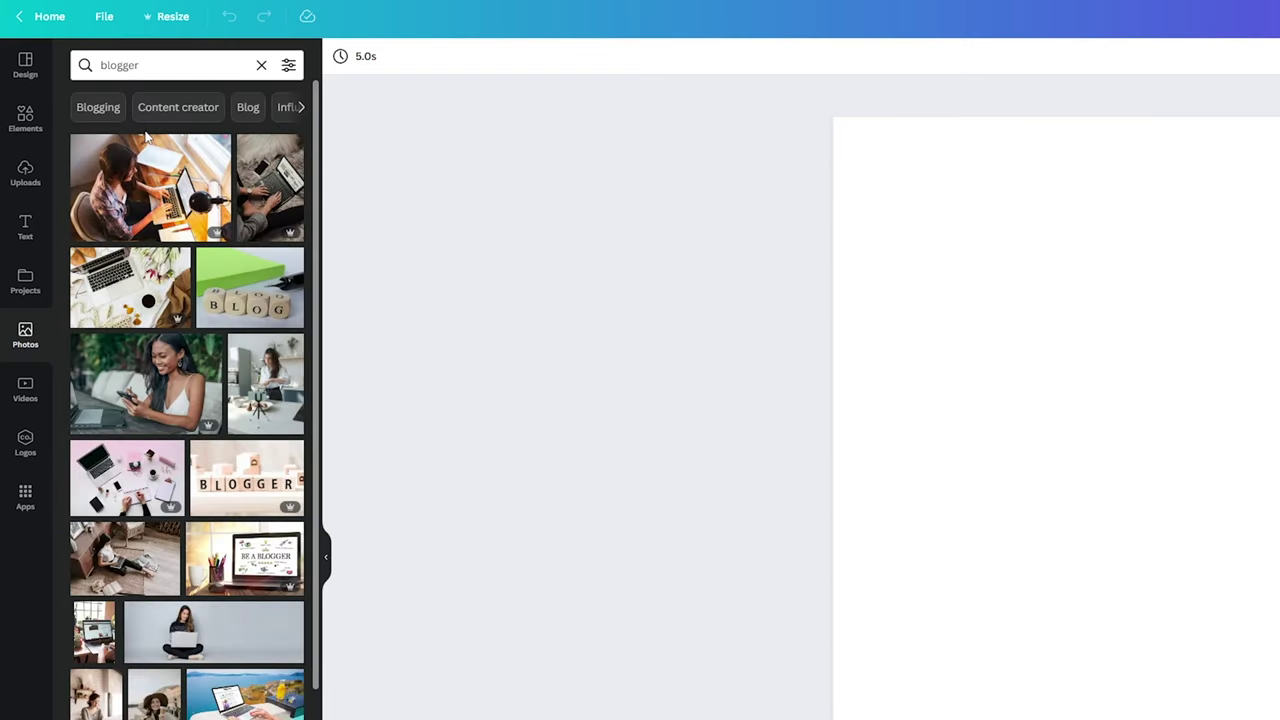
left_click(147, 297)
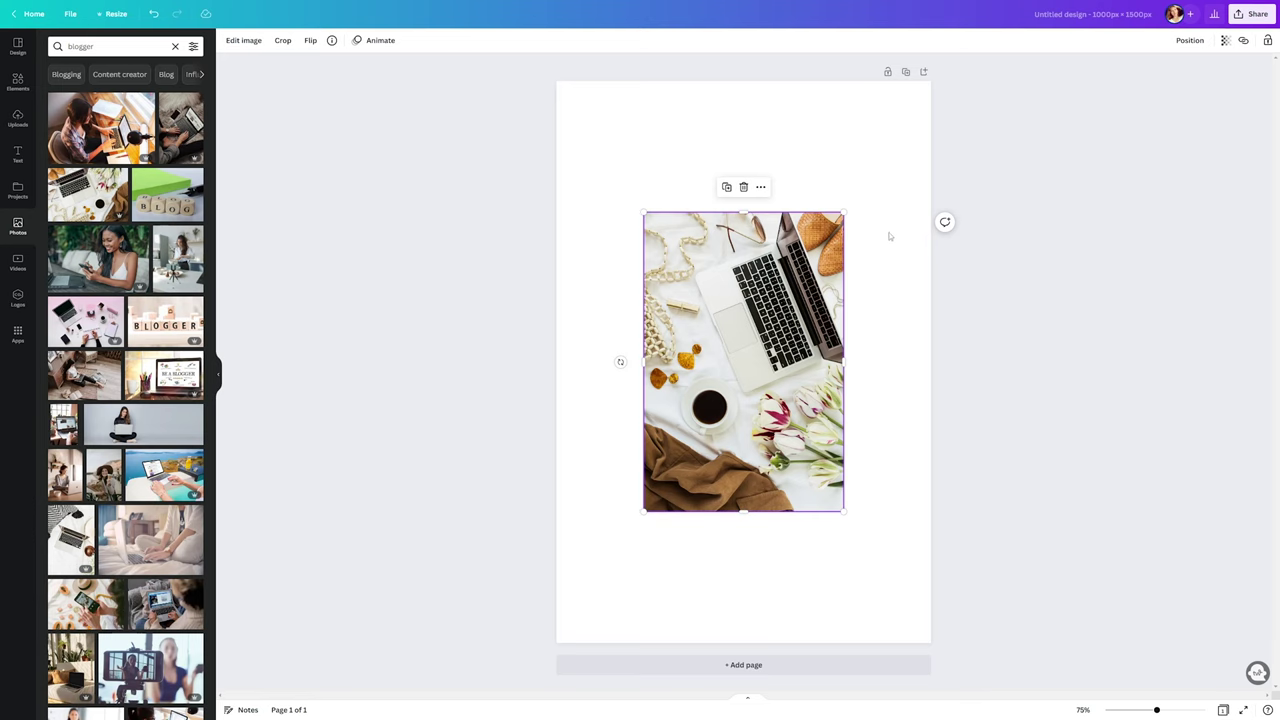
left_click_drag(844, 211, 931, 81)
left_click_drag(644, 511, 563, 641)
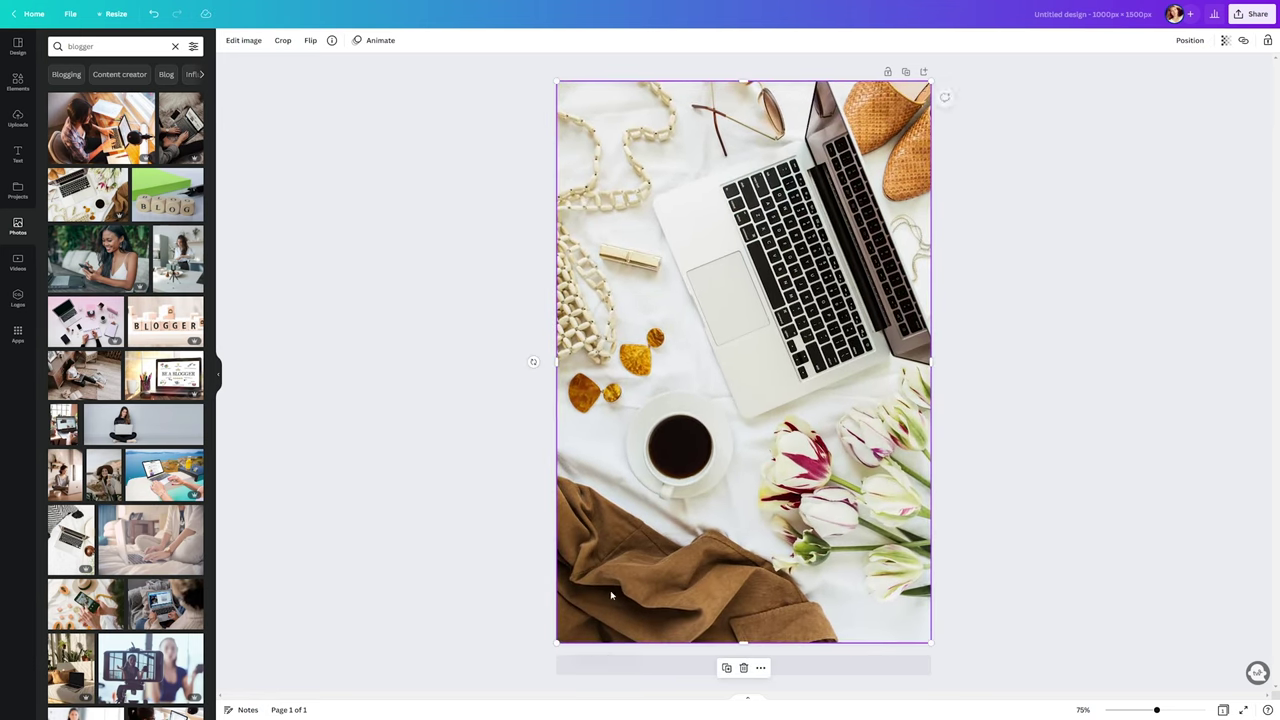
left_click(985, 316)
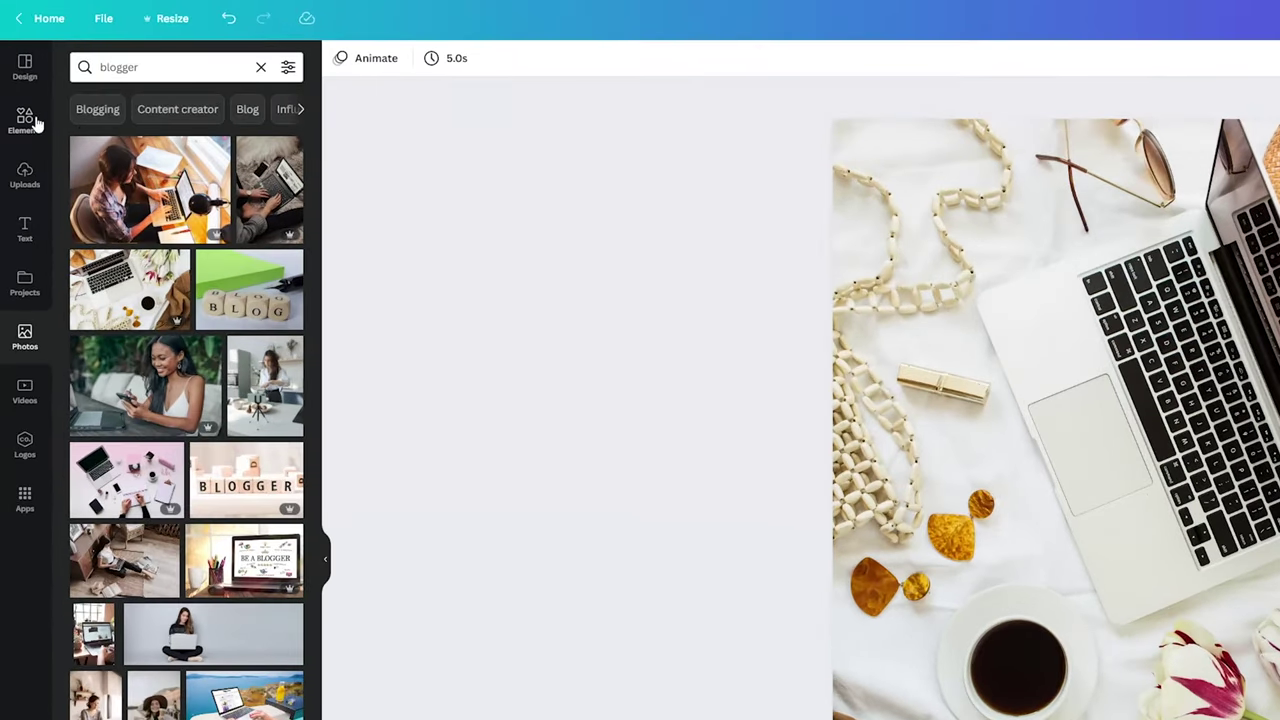
Add a square shape from Lines & Shapes over the photo and colour it white.
left_click(34, 121)
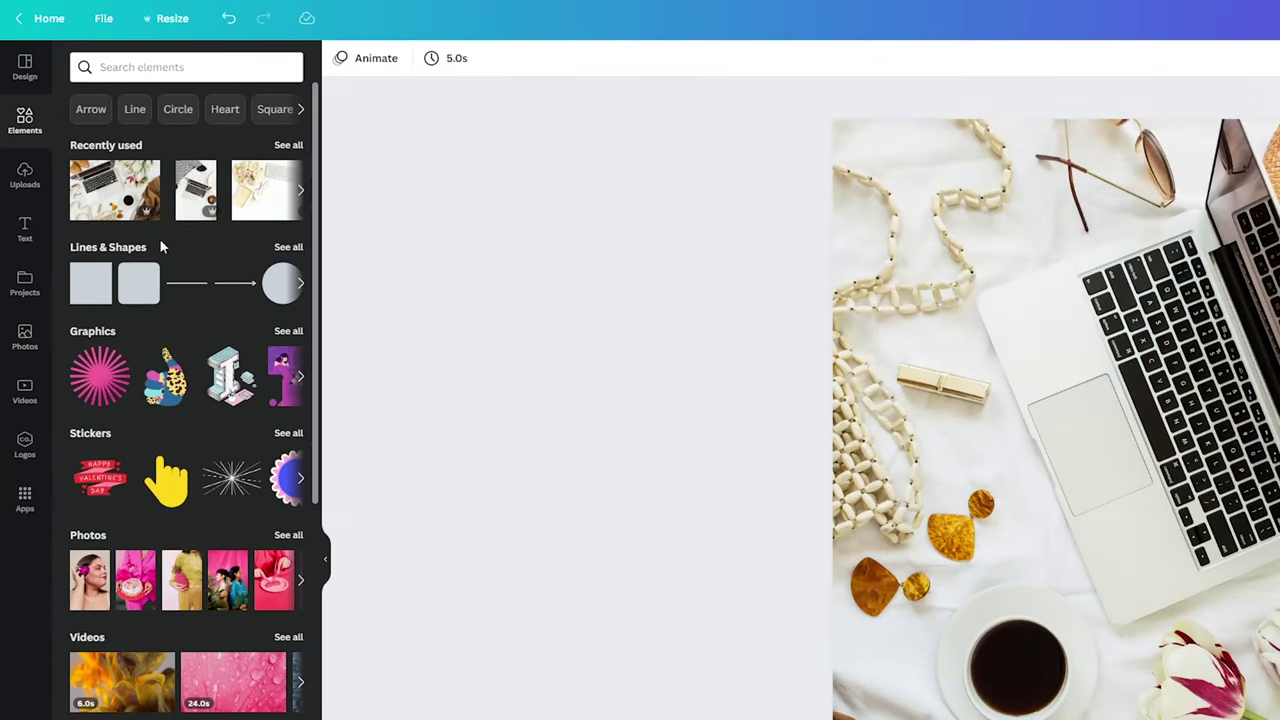
left_click(288, 250)
mouse_move(111, 399)
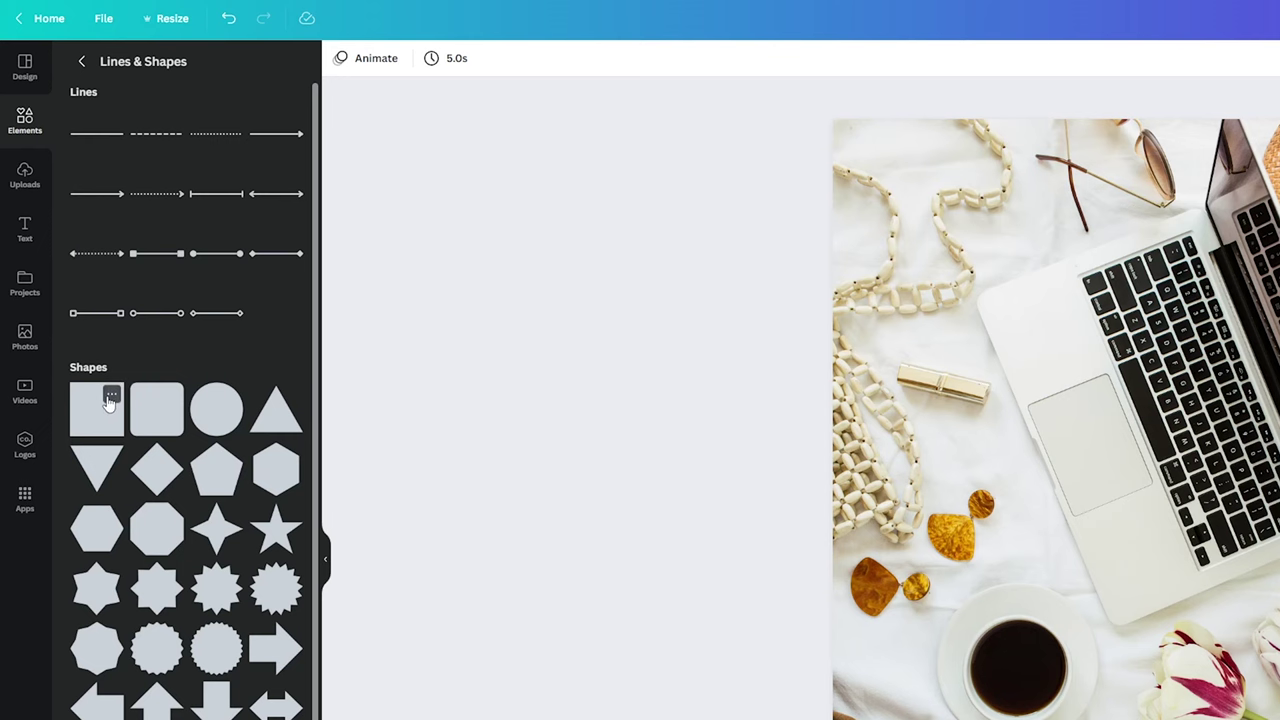
left_click(109, 401)
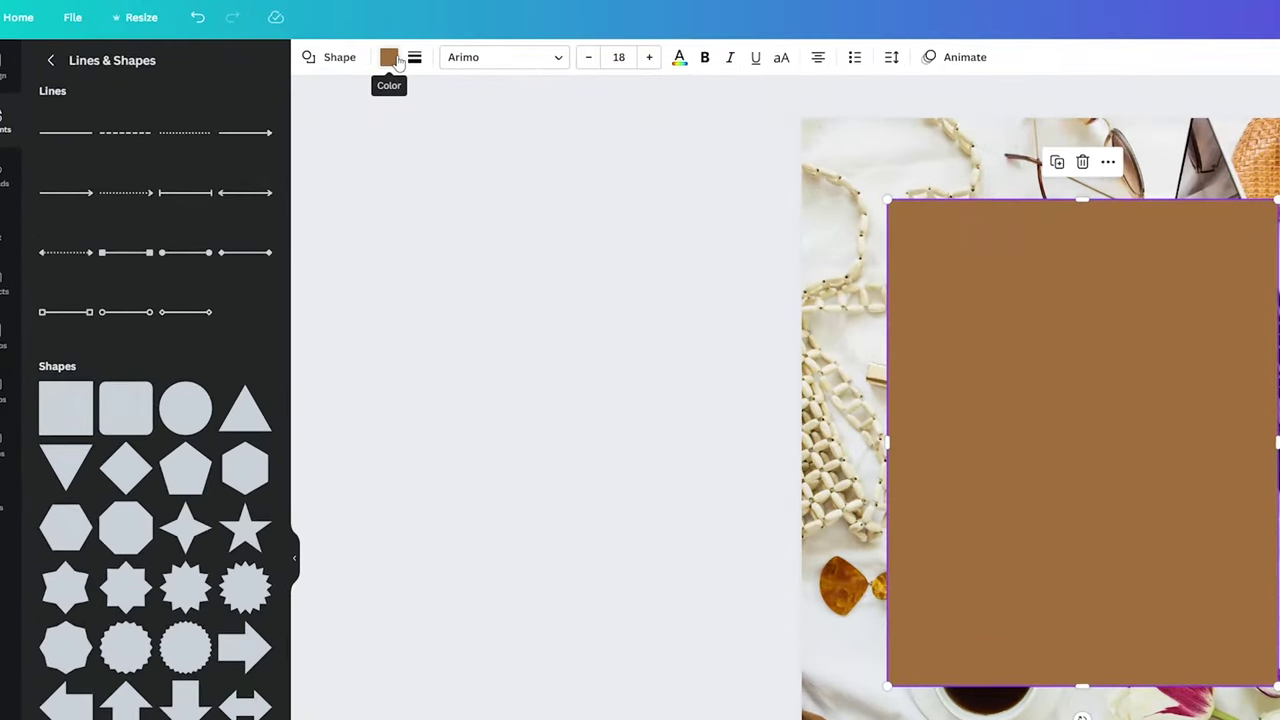
left_click(390, 58)
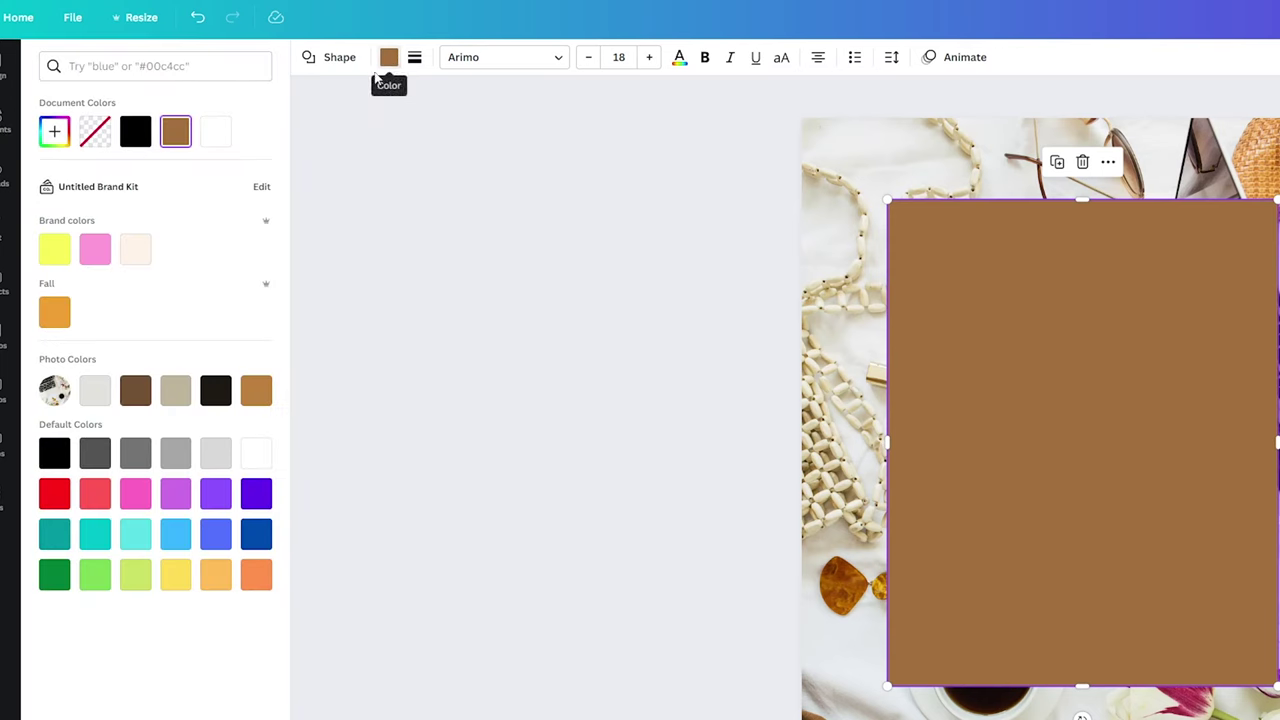
left_click(221, 137)
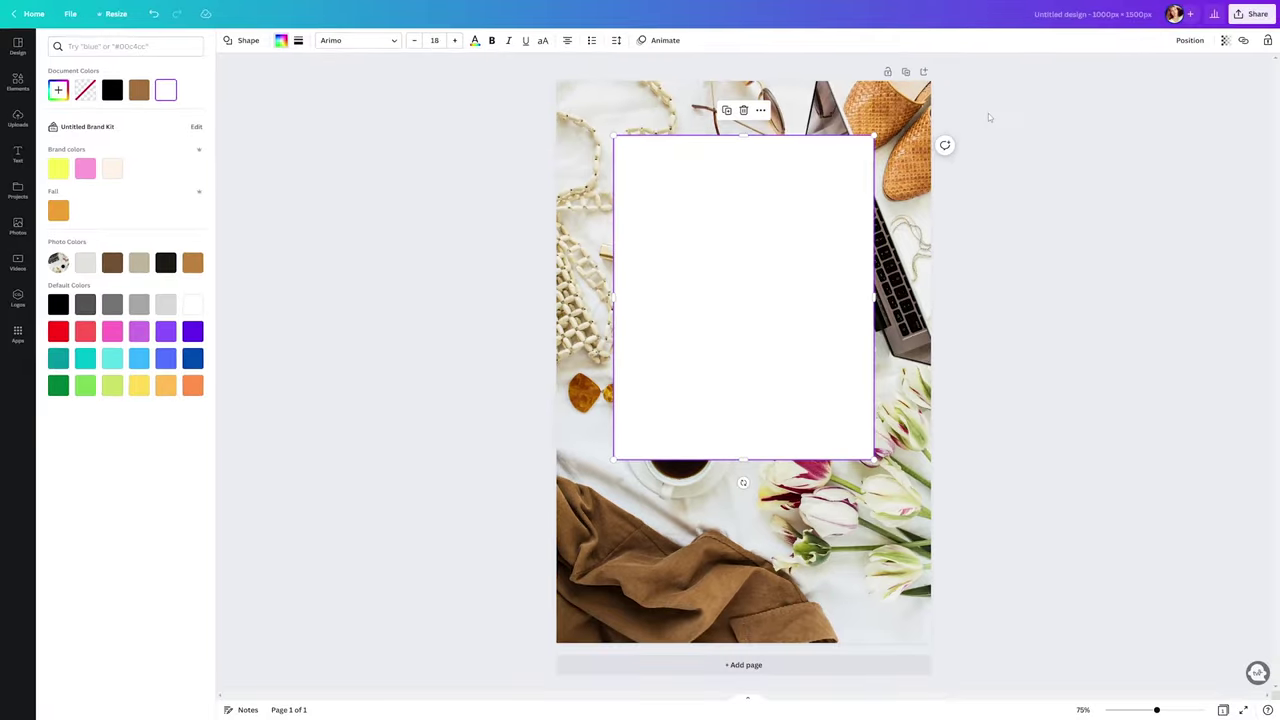
key("Escape")
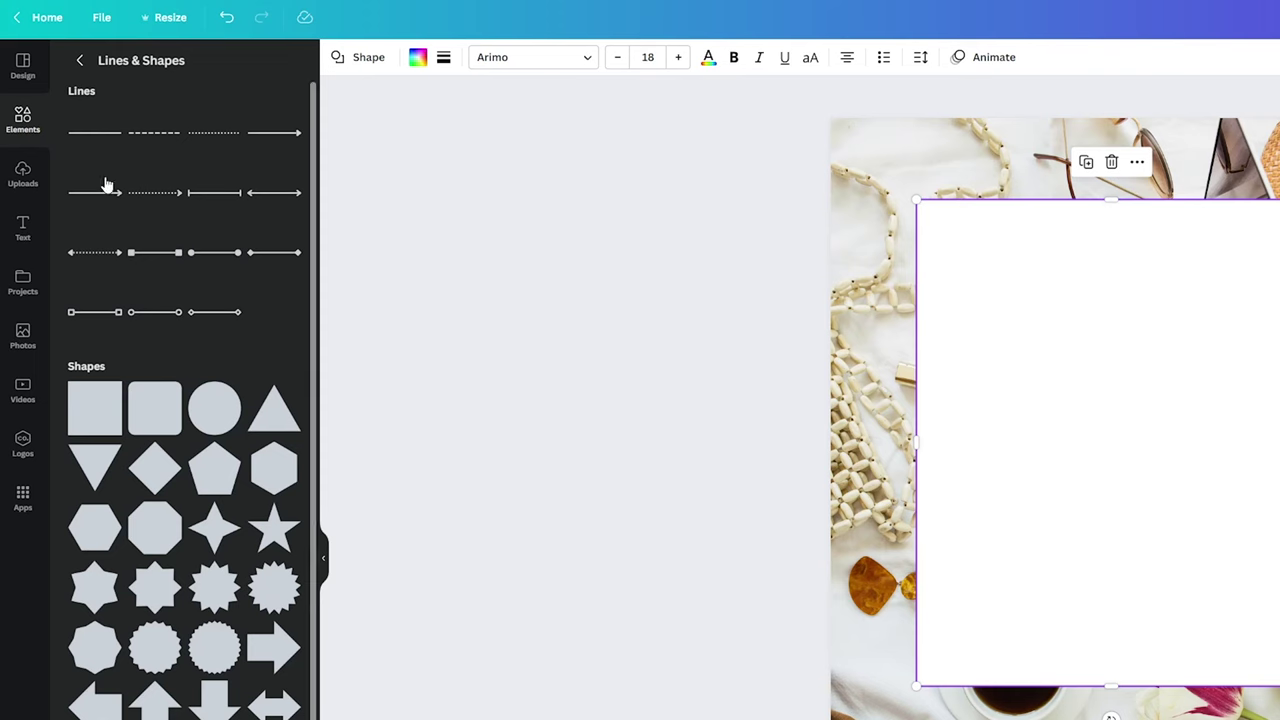
left_click(30, 224)
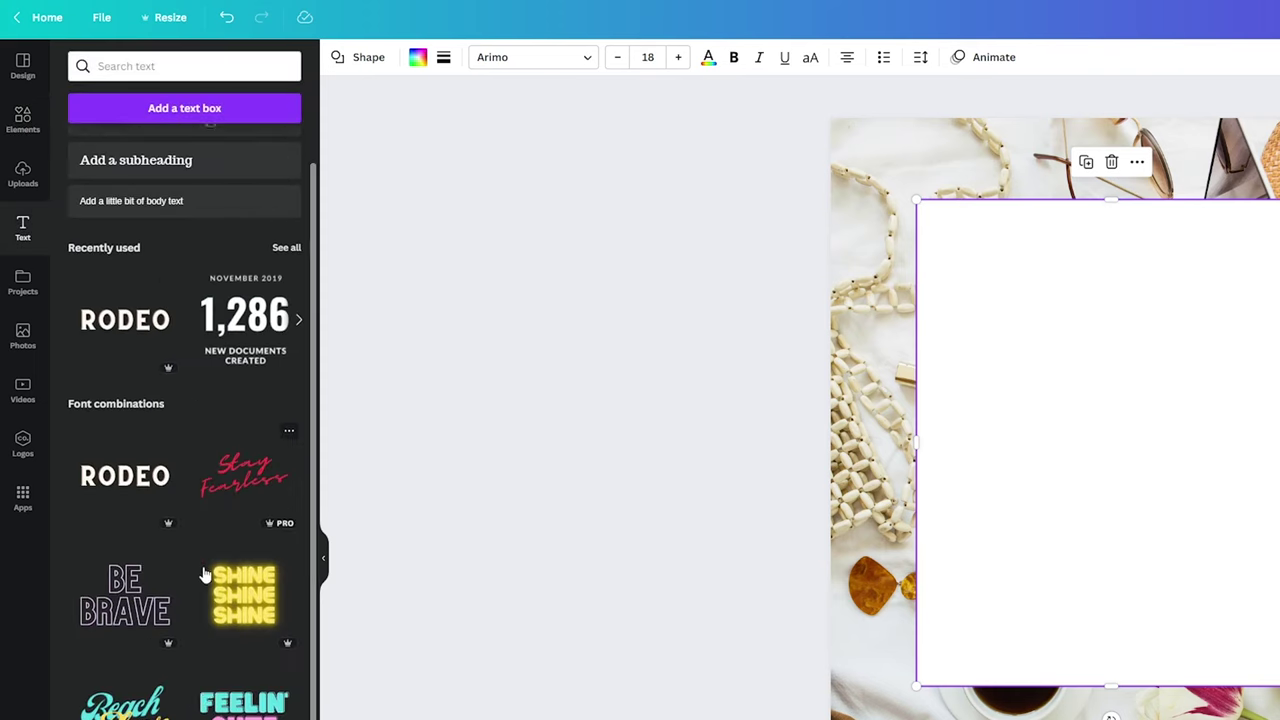
Add a heading reading 'How To Promote' near the top of the white panel.
scroll(204, 575, "down", 10)
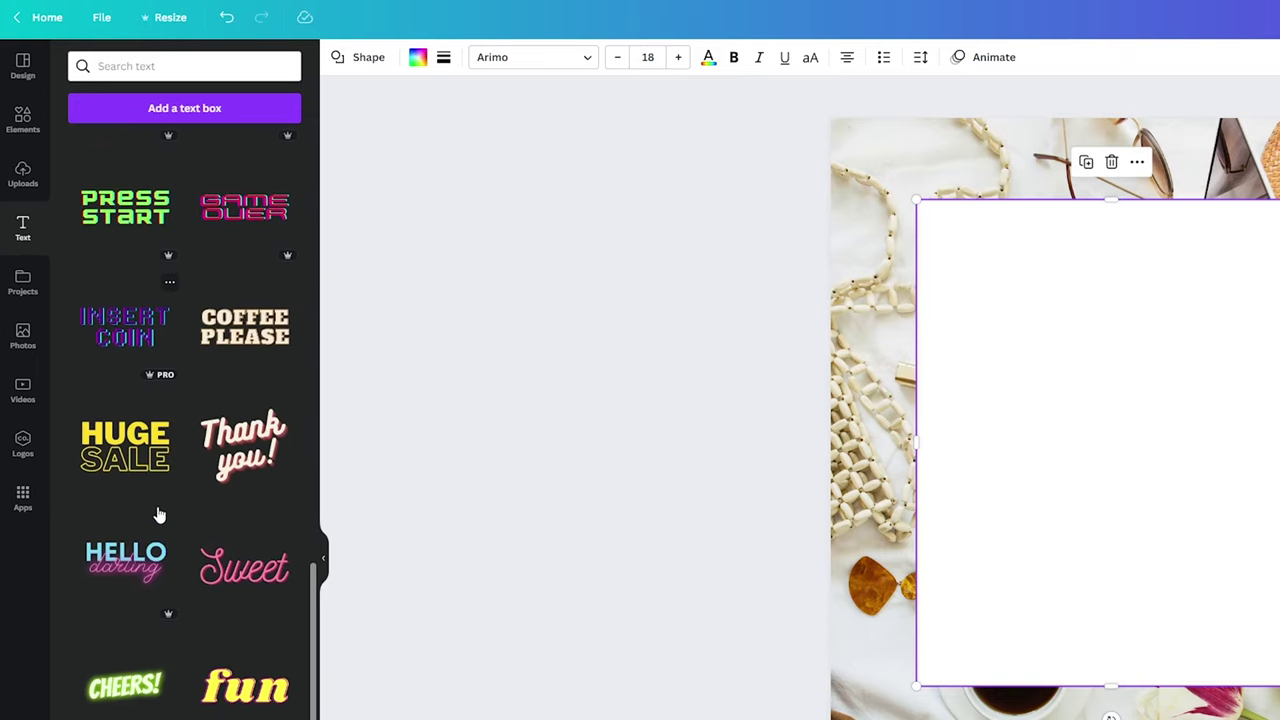
scroll(157, 515, "down", 6)
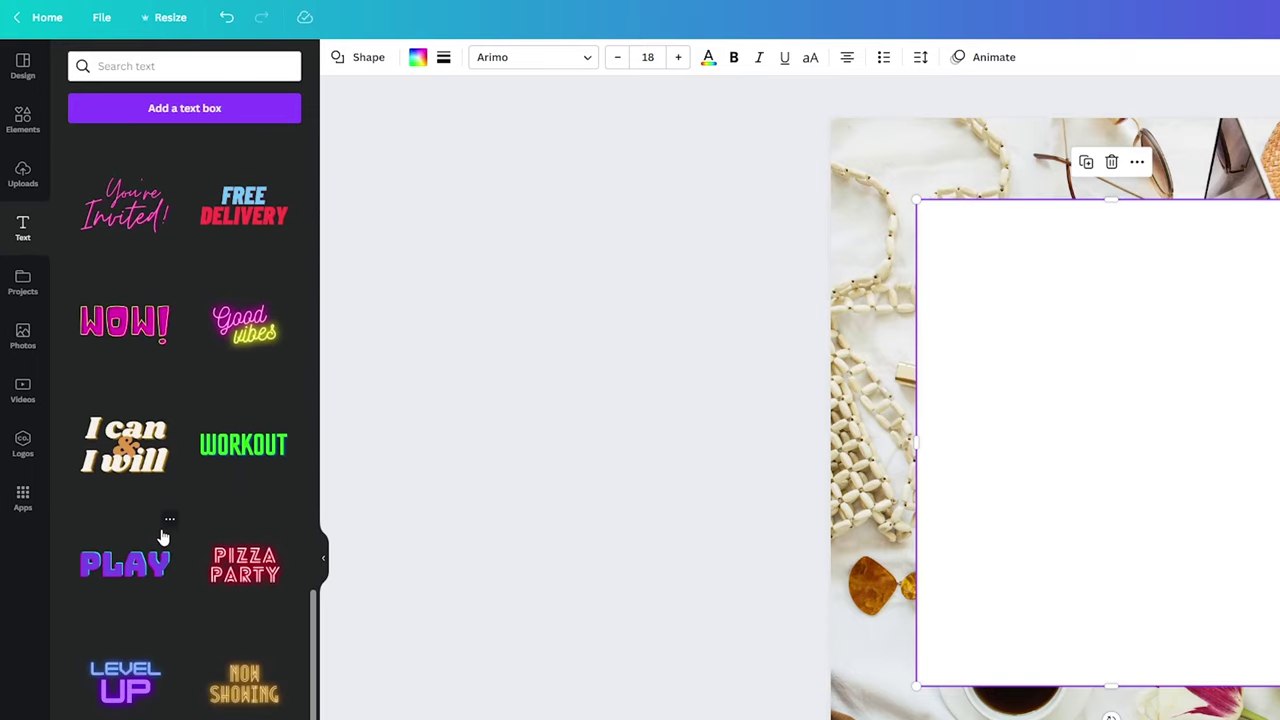
left_click_drag(313, 638, 291, 163)
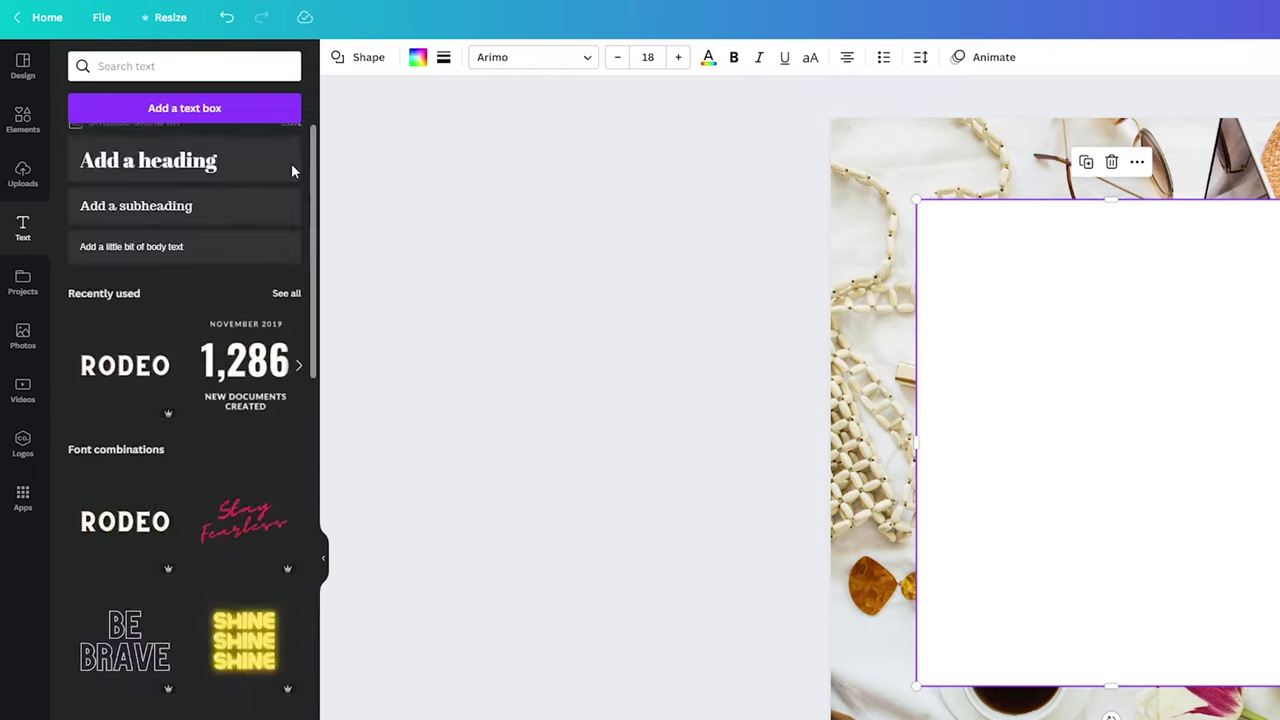
left_click(157, 189)
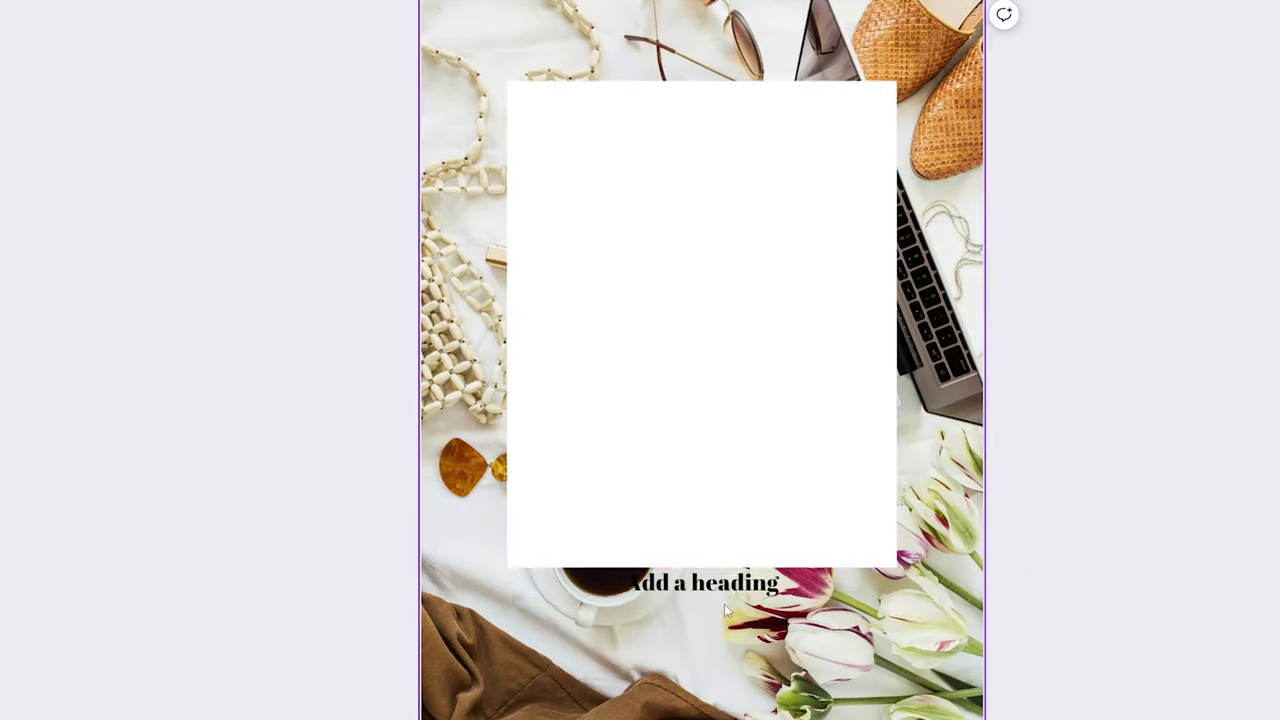
left_click_drag(722, 592, 722, 143)
double_click(722, 143)
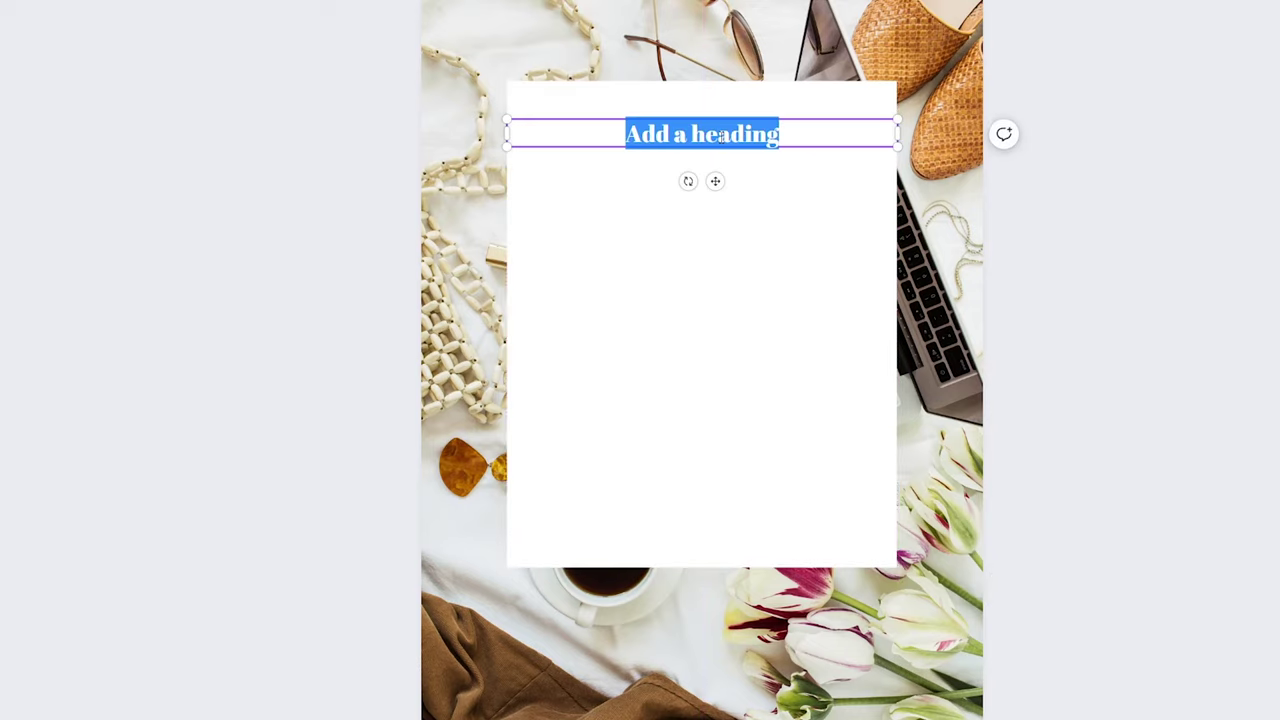
type("How To Promote")
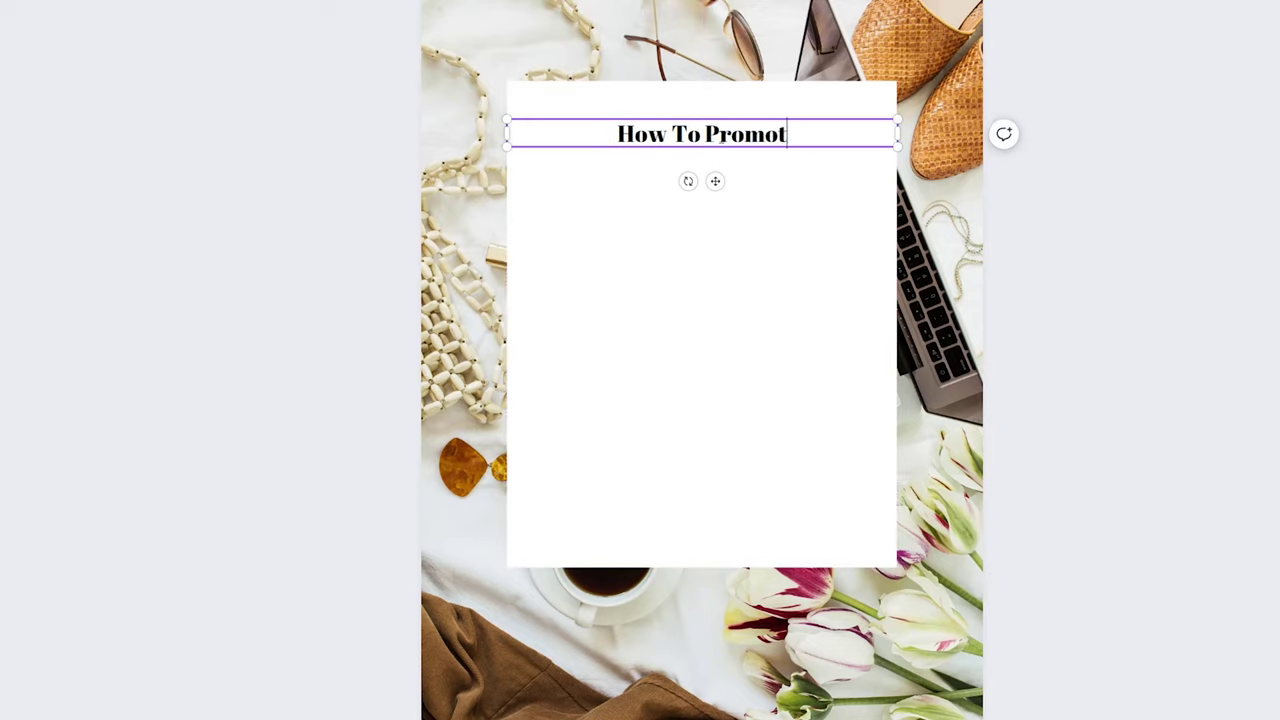
left_click(1114, 108)
Change the heading's font, make it uppercase at size 48, and recentre it.
left_click(762, 133)
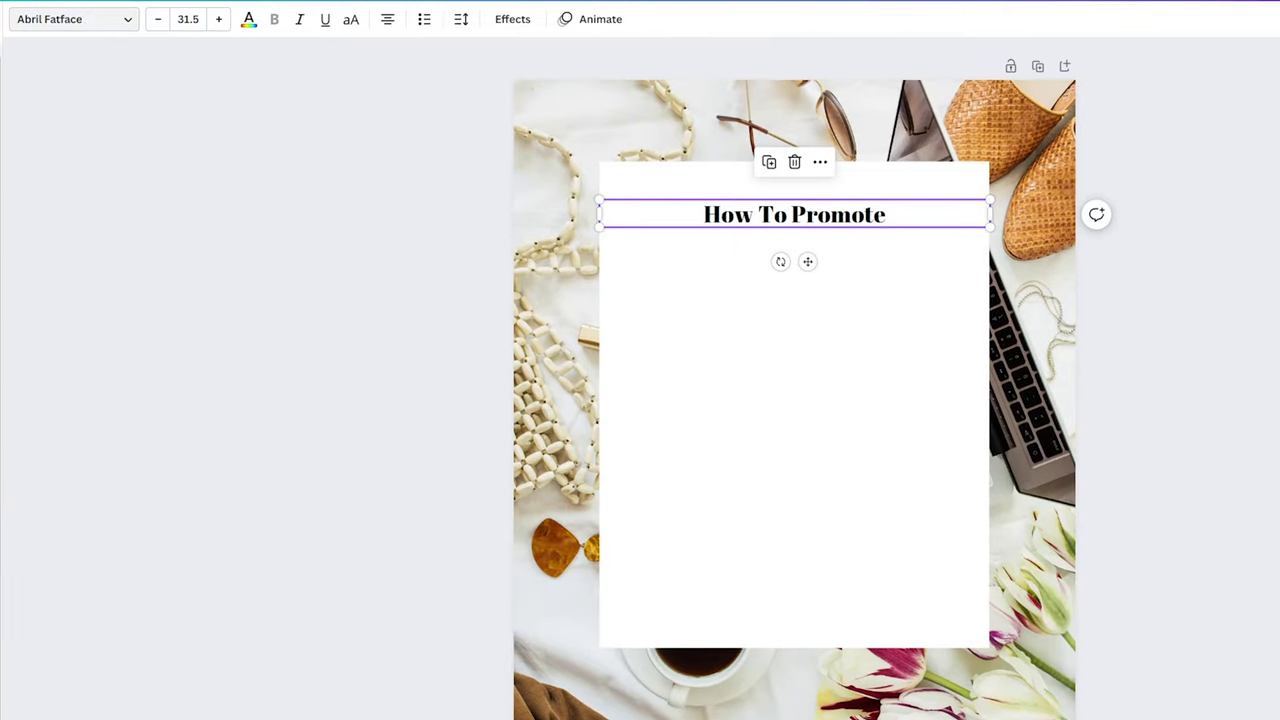
left_click(90, 20)
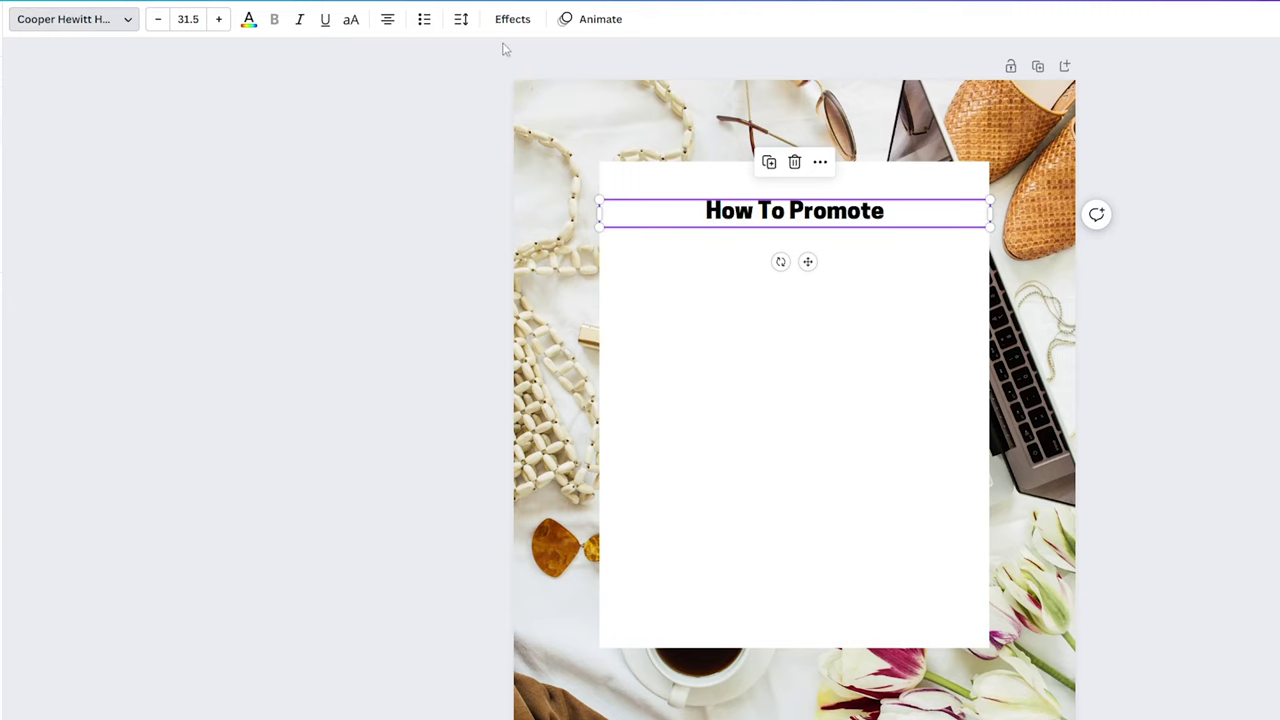
left_click(354, 22)
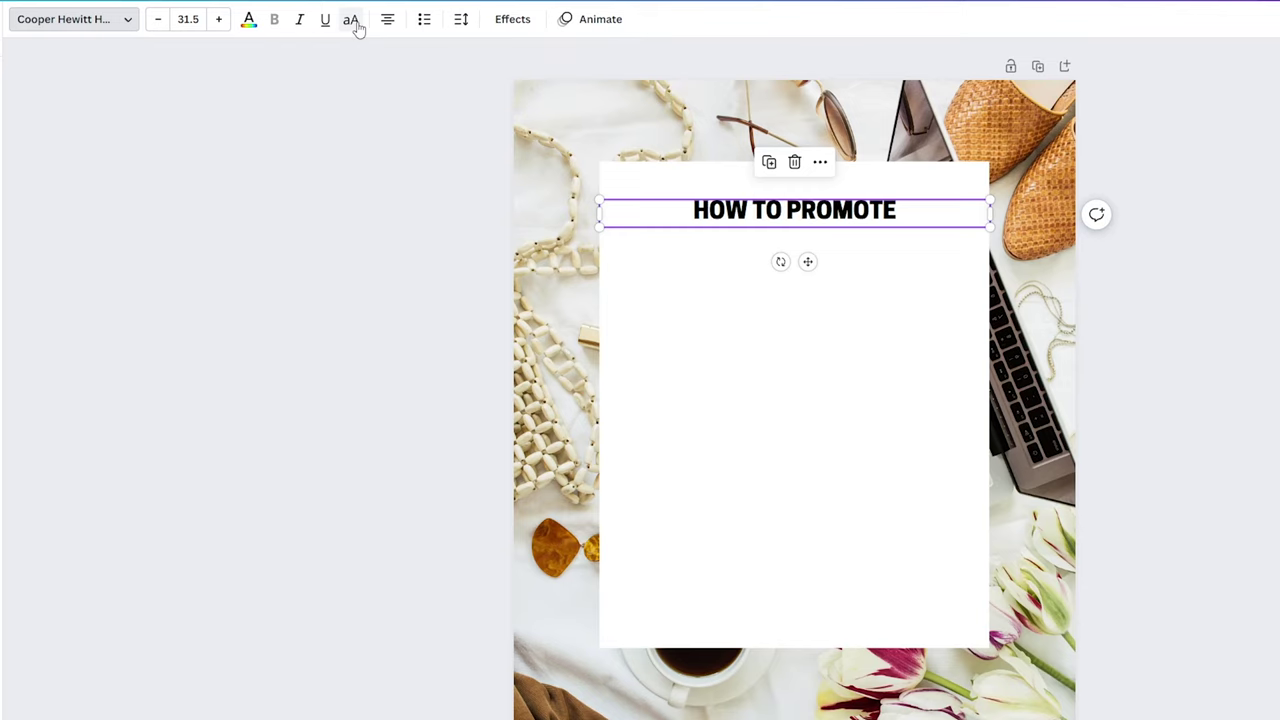
left_click(195, 19)
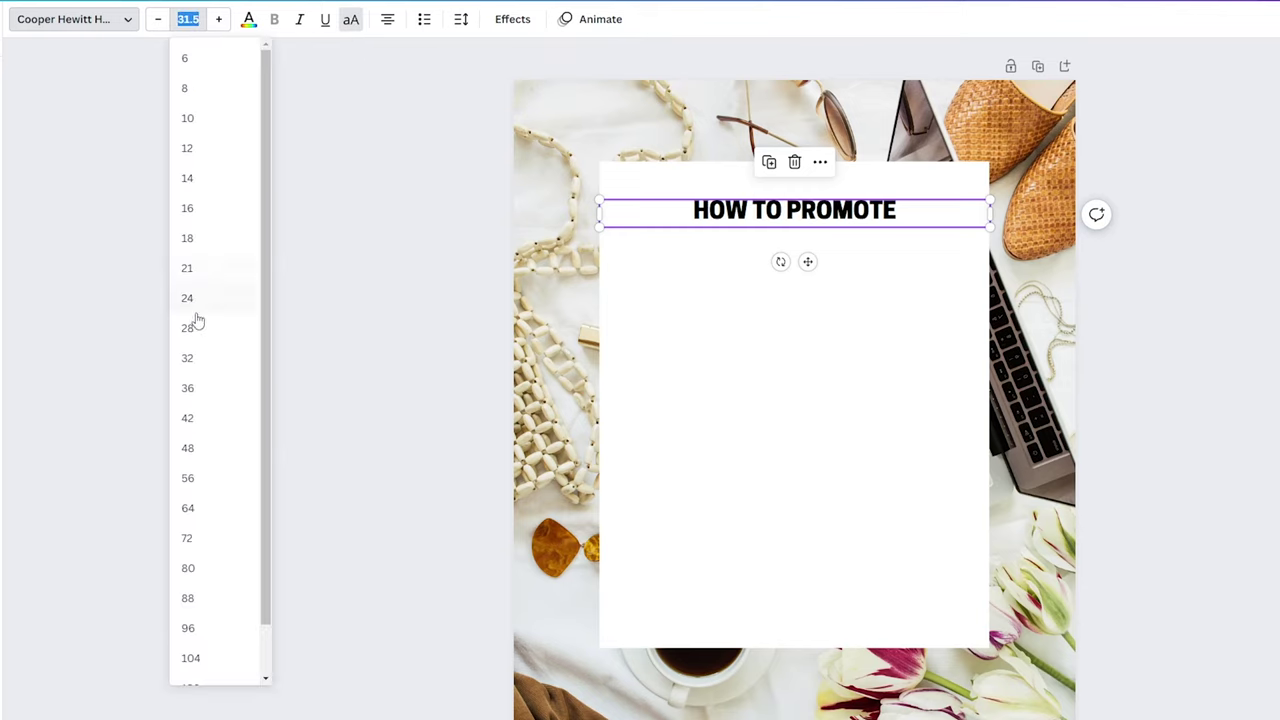
left_click(214, 449)
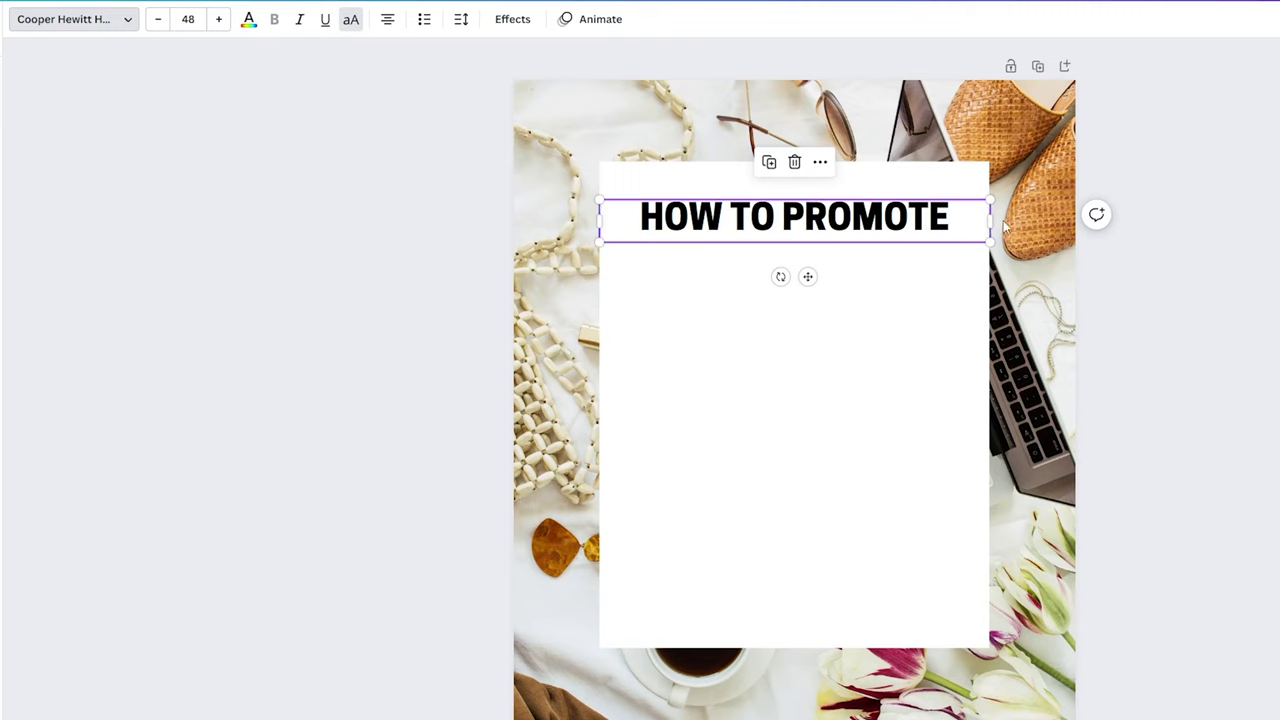
left_click(1219, 124)
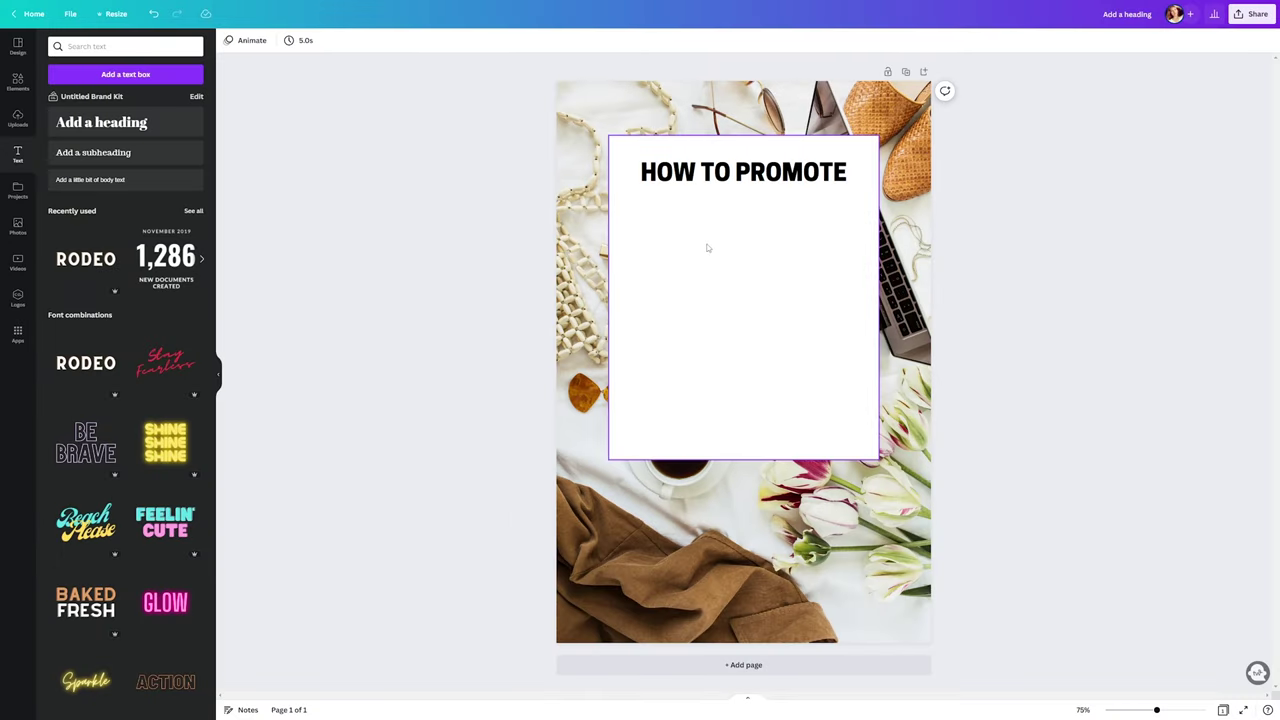
left_click(798, 174)
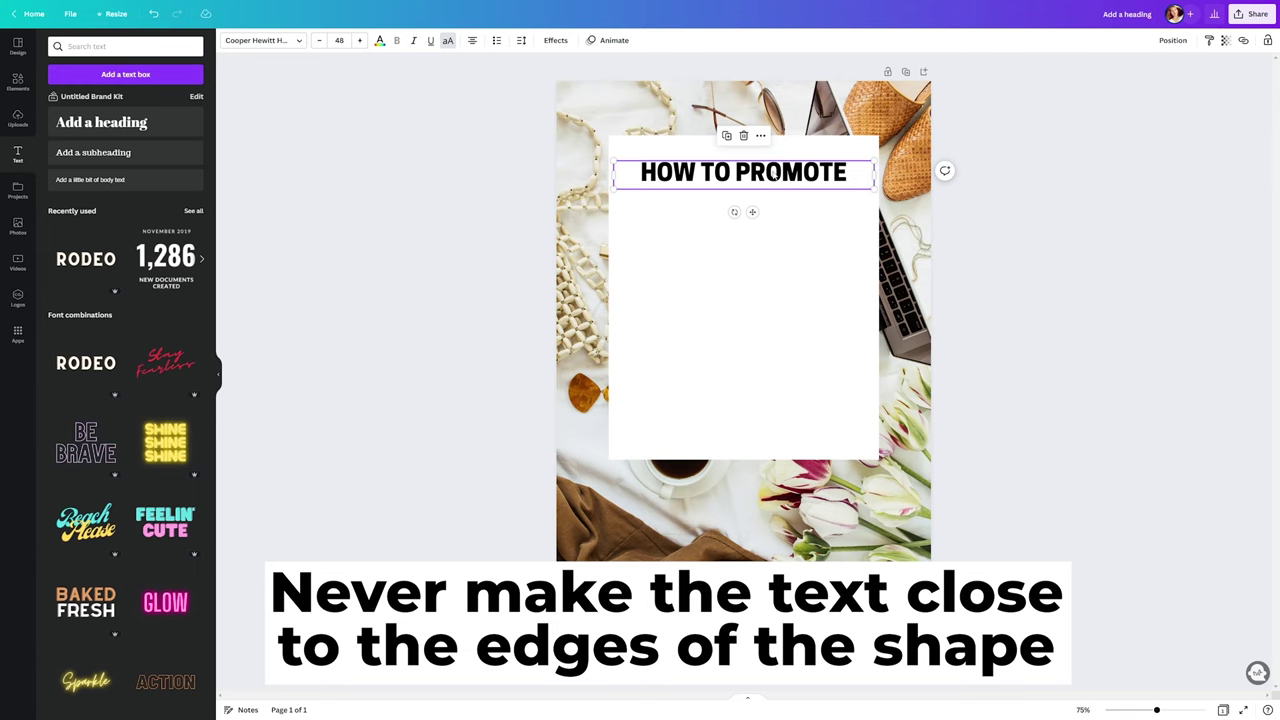
mouse_move(789, 174)
left_mouse_down()
mouse_move(789, 190)
mouse_move(789, 175)
left_mouse_up()
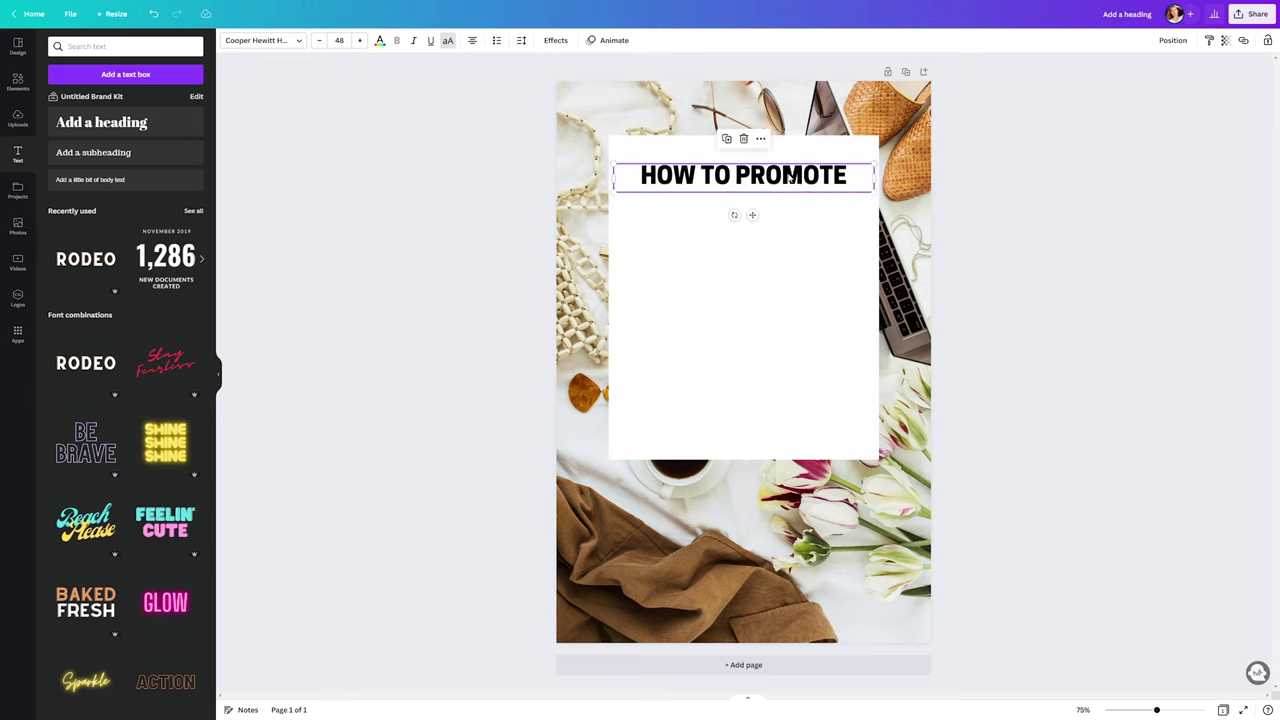
left_click(996, 152)
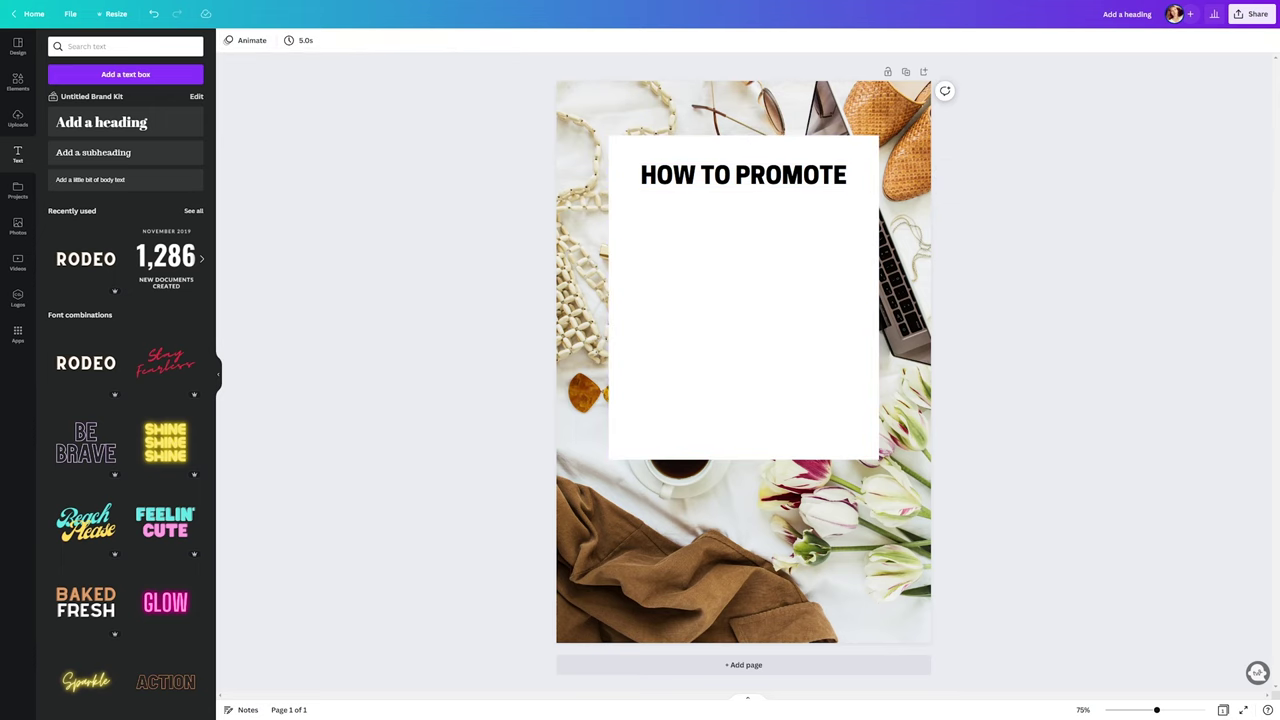
Duplicate the heading below the original, retype it as 'AFFILIATE LINKS', and colour it red.
left_click(782, 168)
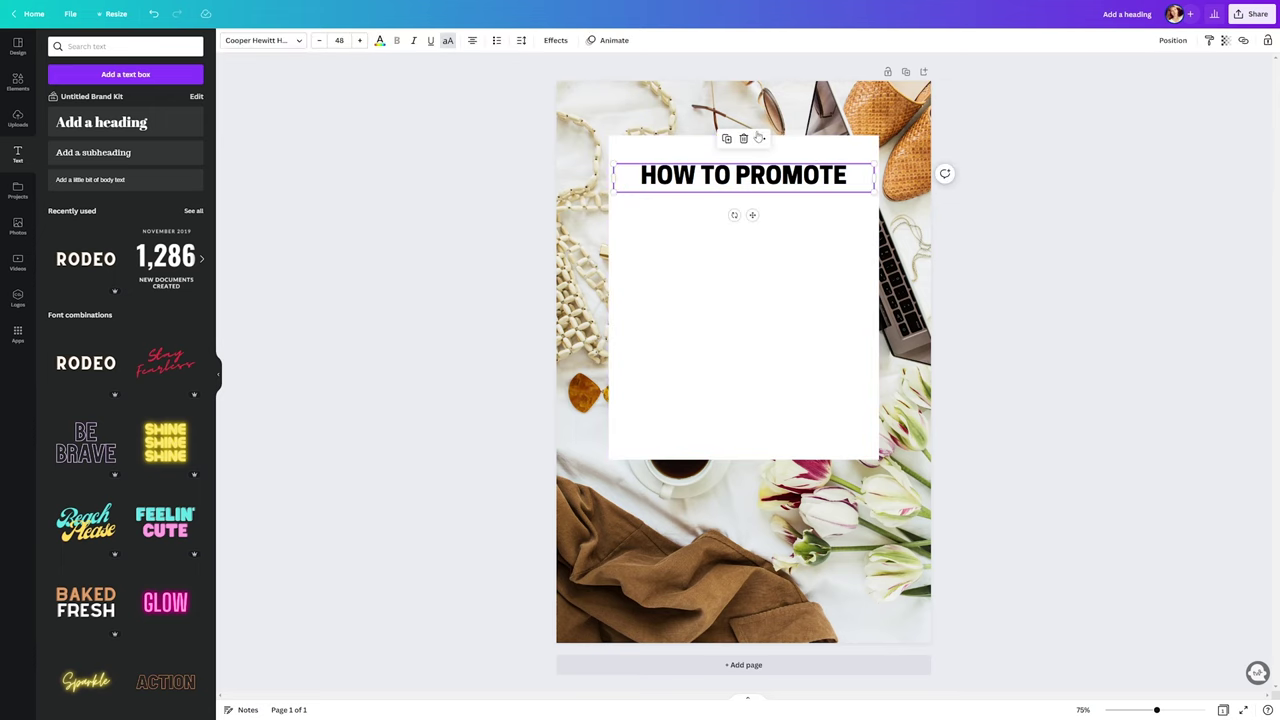
left_click(729, 141)
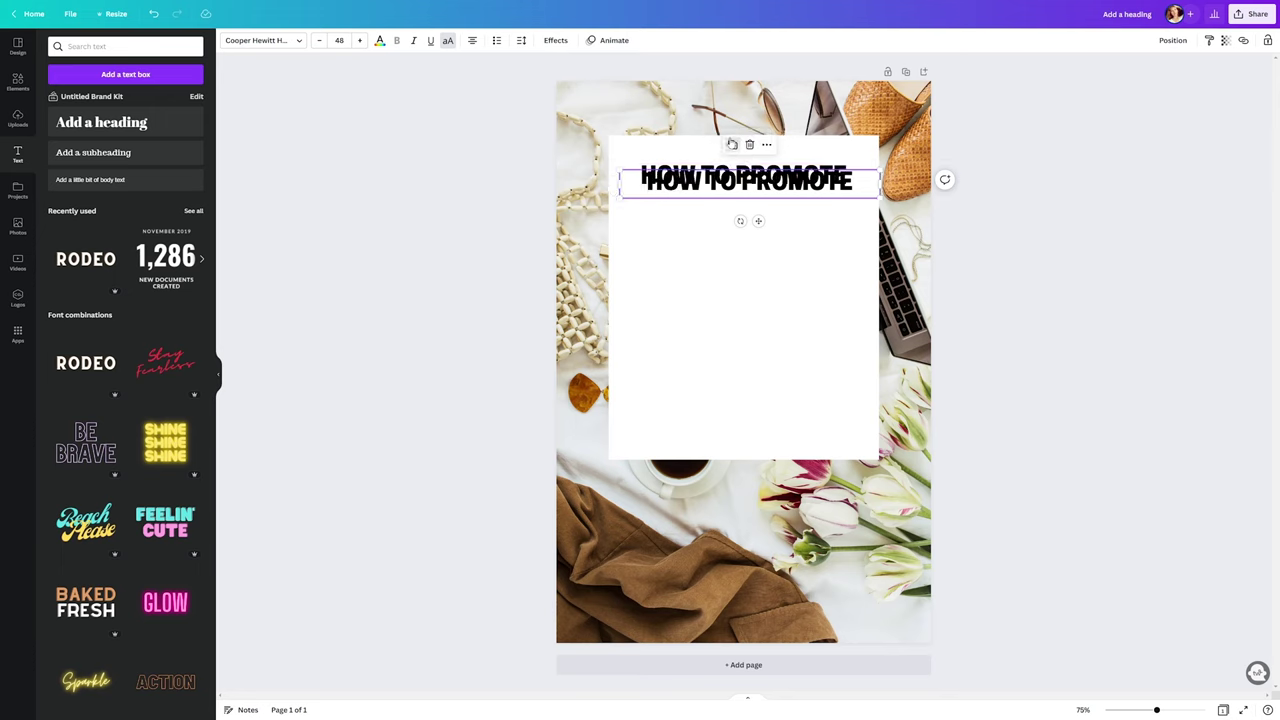
left_click_drag(758, 182, 758, 205)
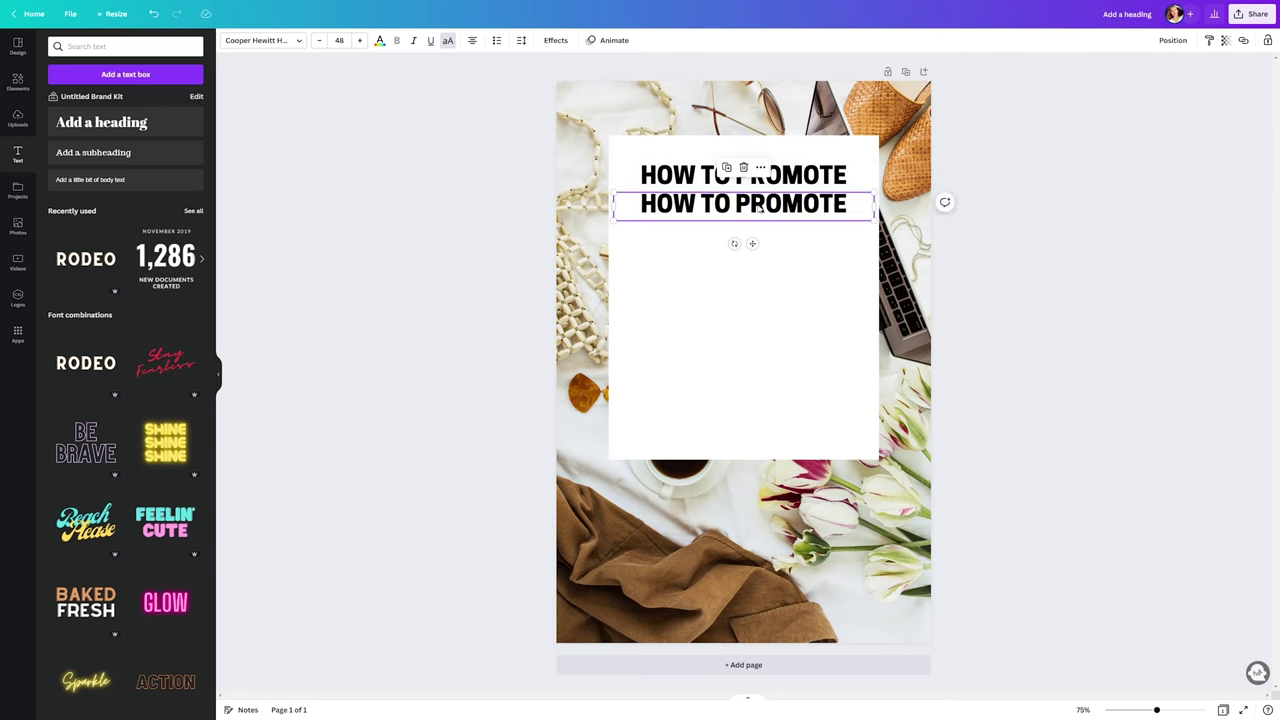
double_click(758, 205)
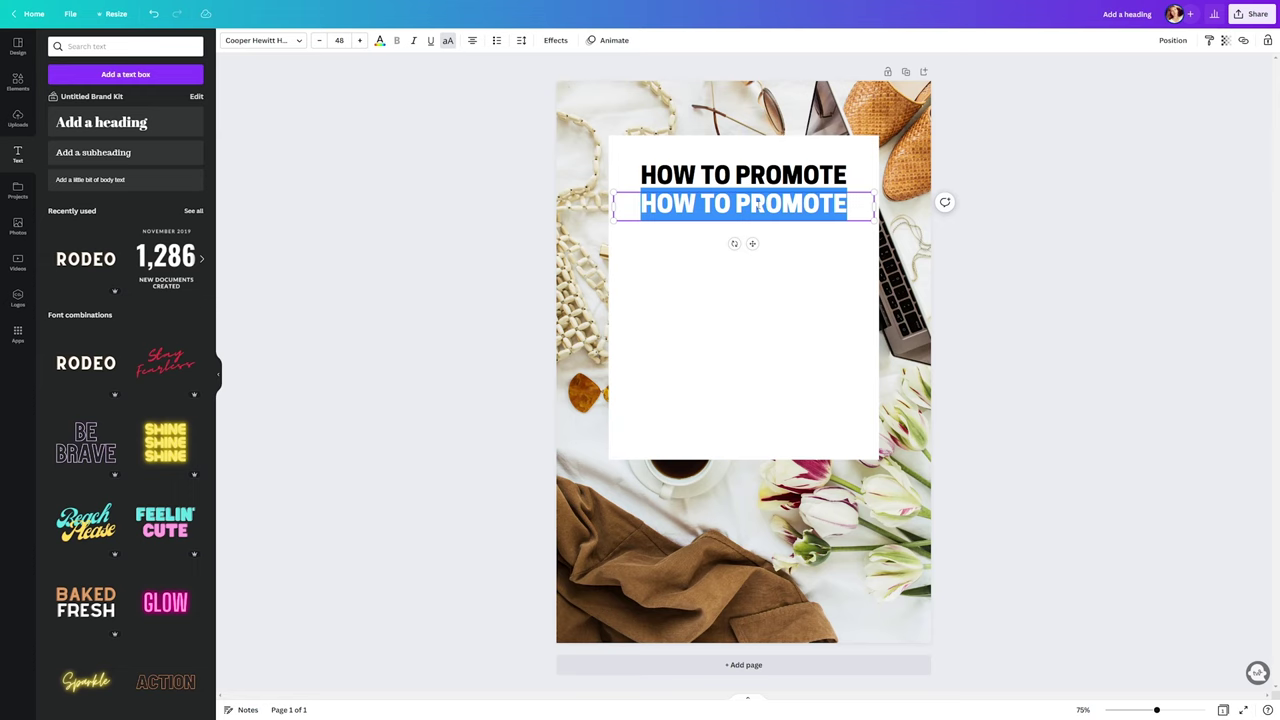
type("AF")
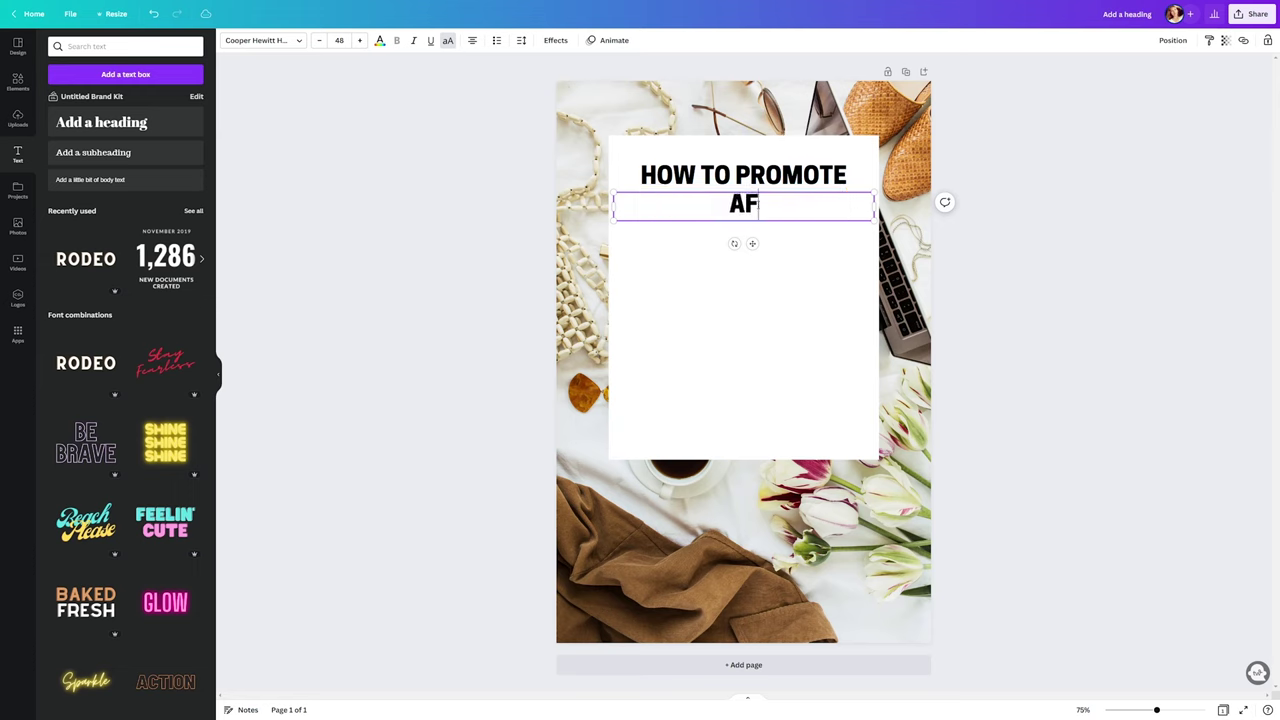
type("FILIATE LINKS")
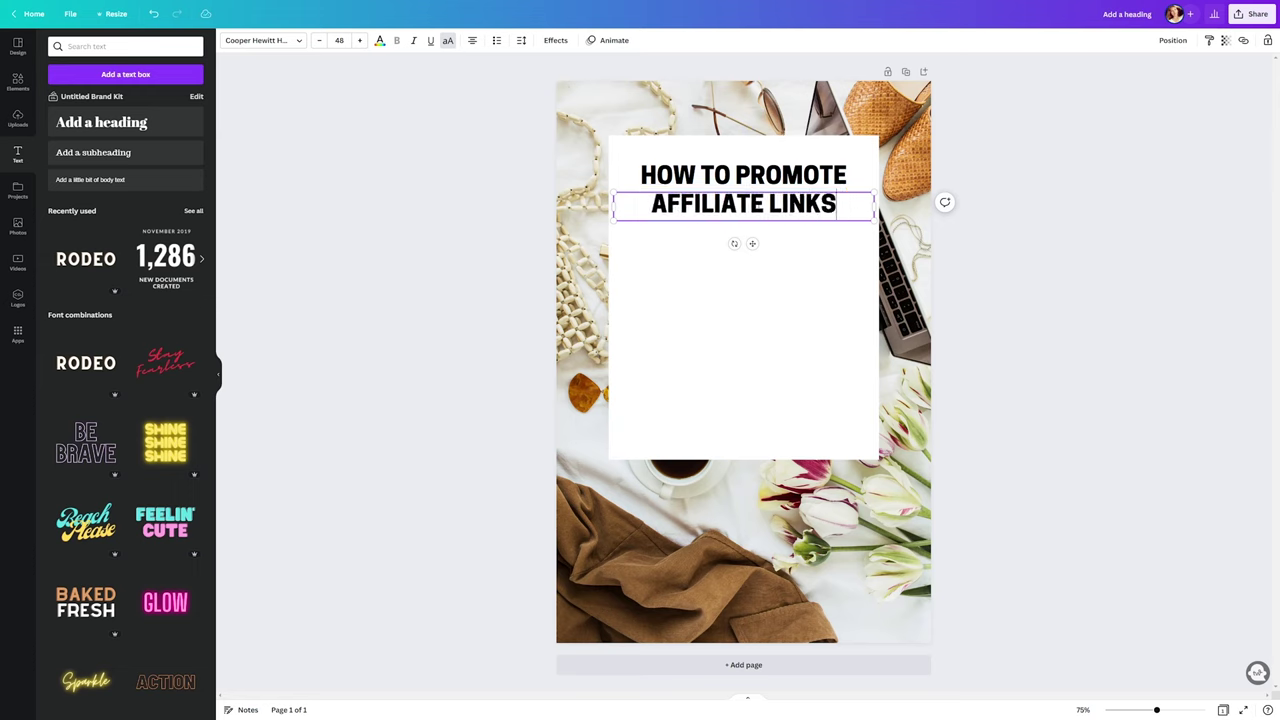
left_click_drag(651, 204, 837, 204)
left_click(380, 40)
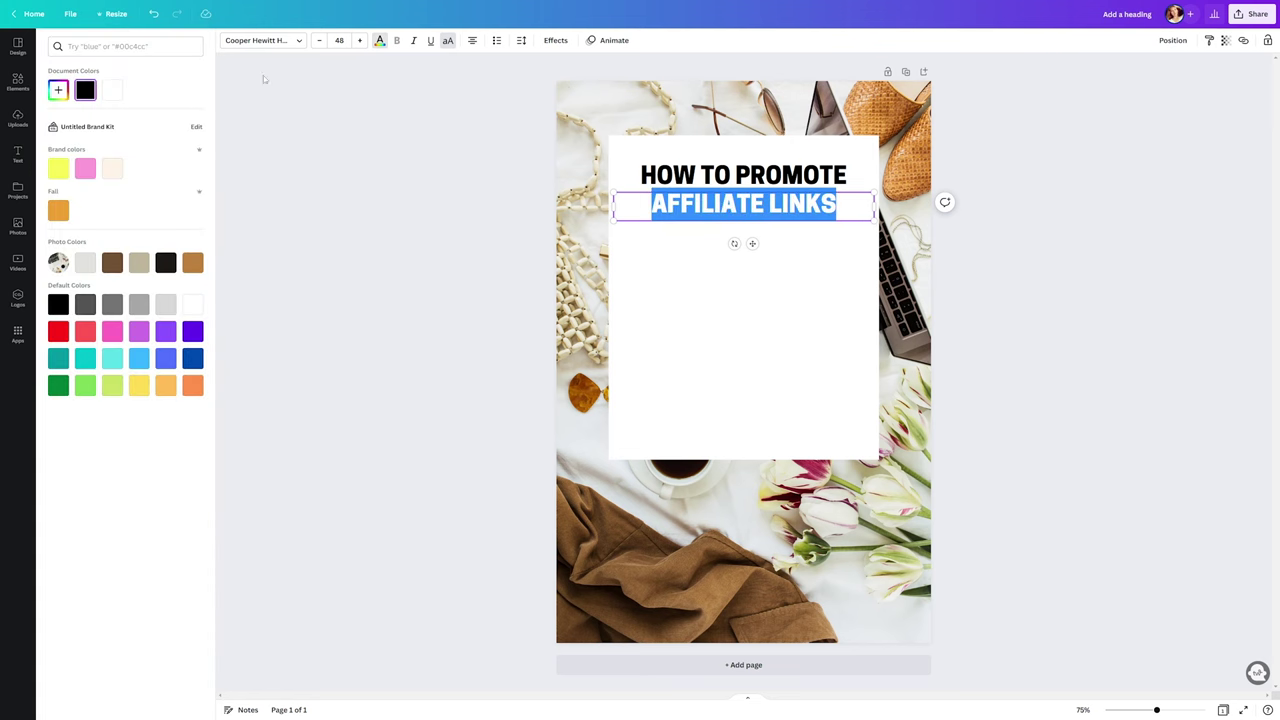
left_click(58, 331)
left_click(399, 248)
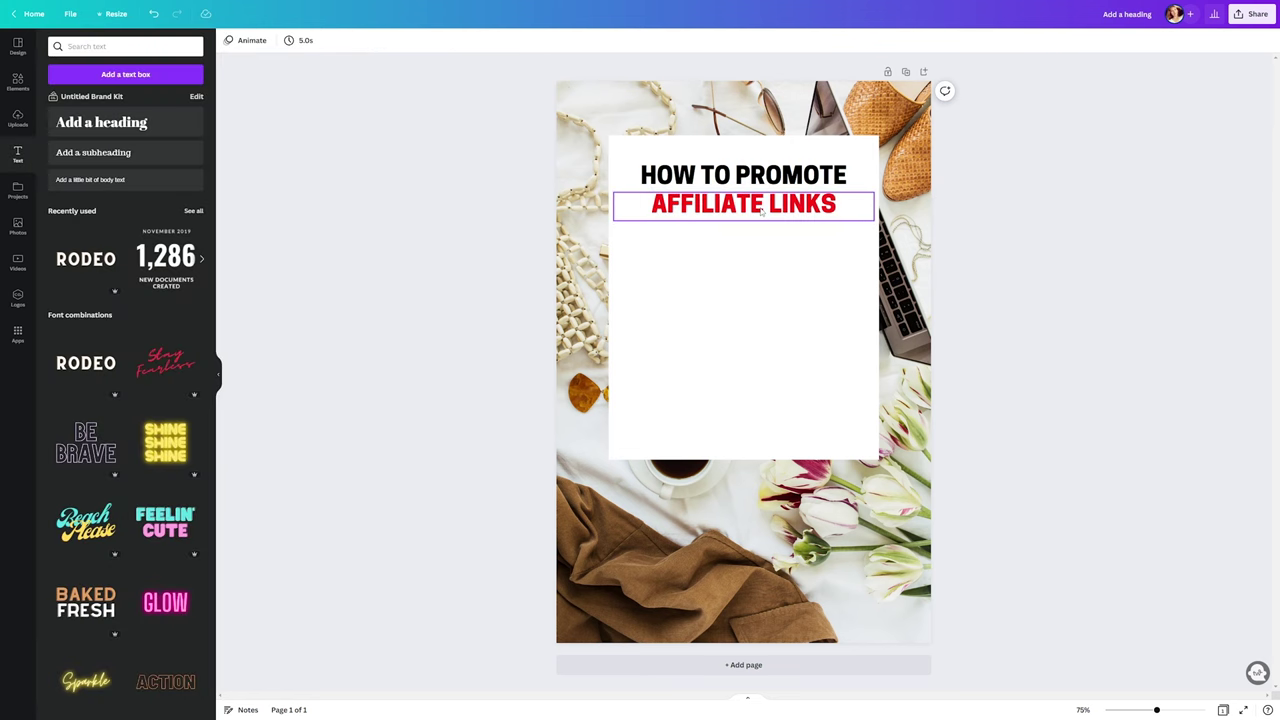
Set AFFILIATE LINKS to size 96 with 0.99 line spacing, then place a copy below it.
left_click(762, 210)
left_click(339, 40)
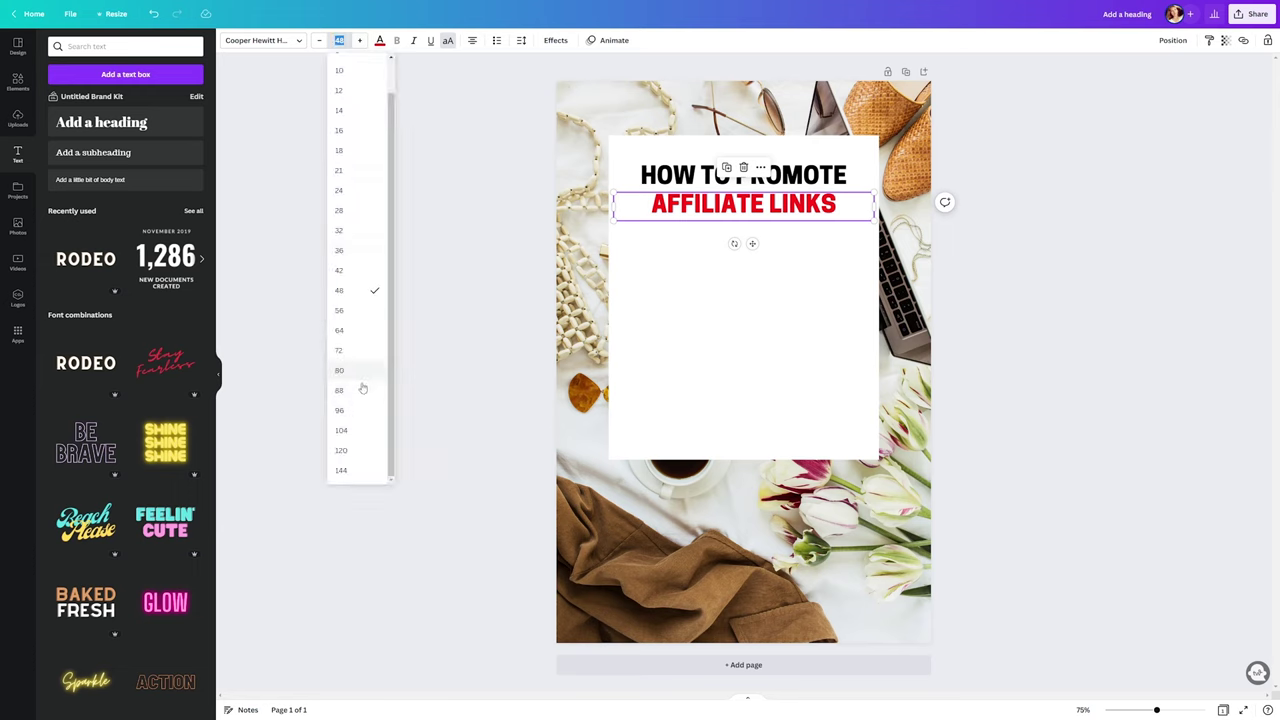
left_click(355, 430)
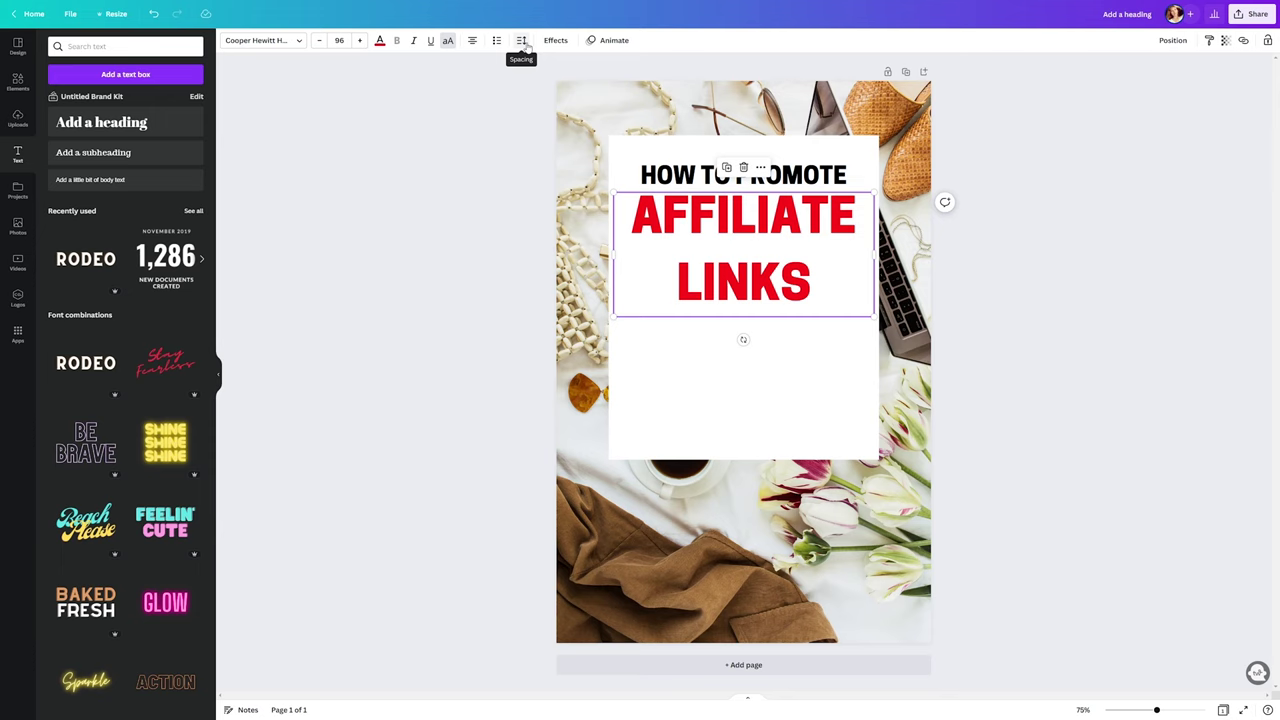
left_click(522, 41)
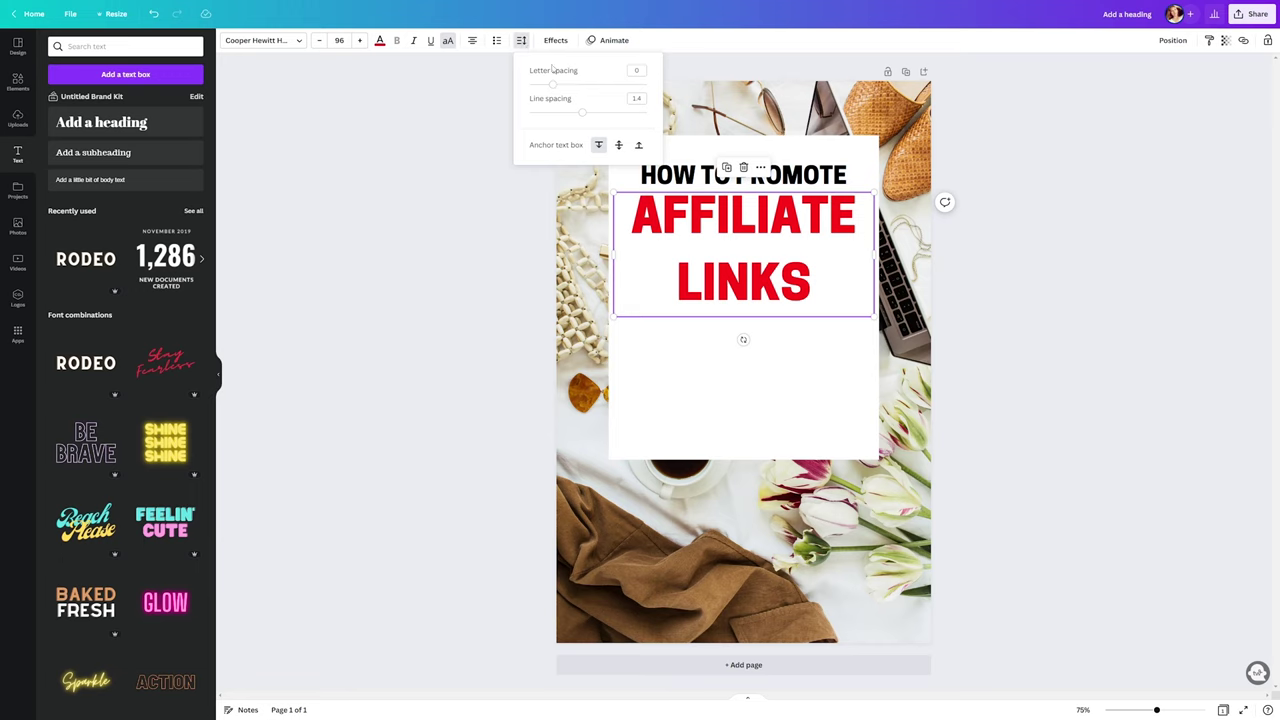
left_click_drag(576, 116, 560, 110)
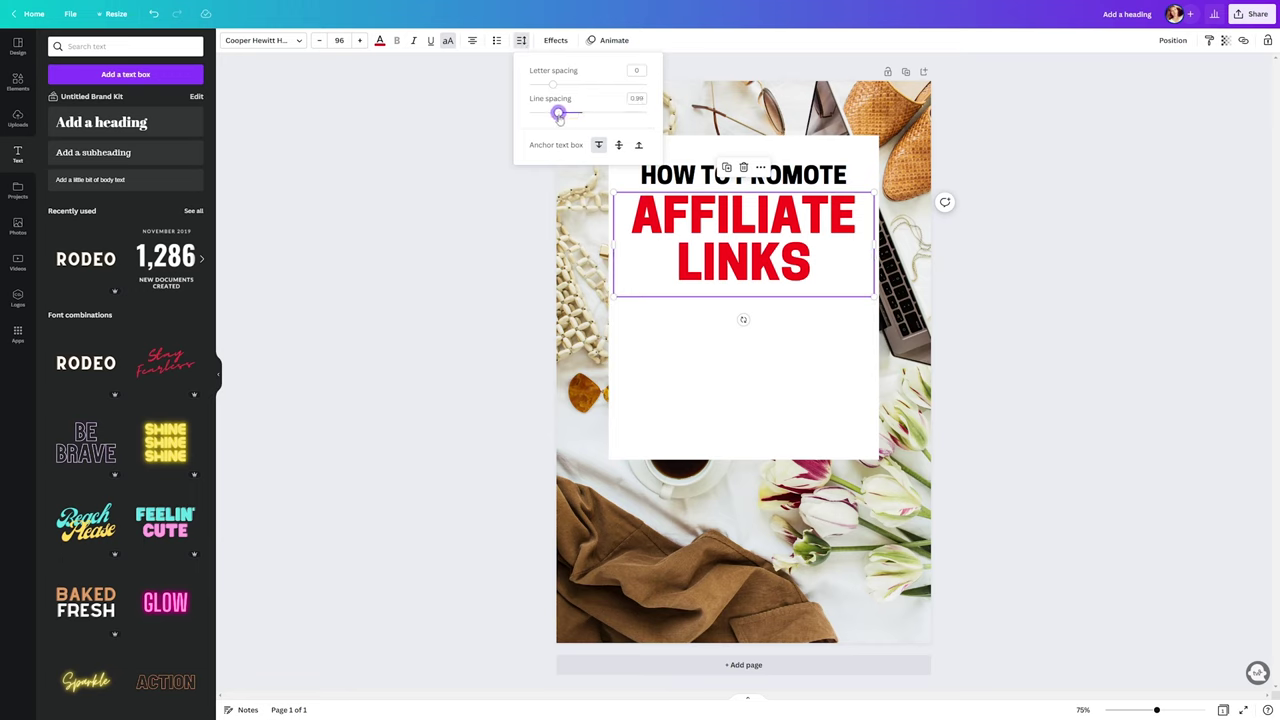
left_click(680, 140)
left_click(720, 215)
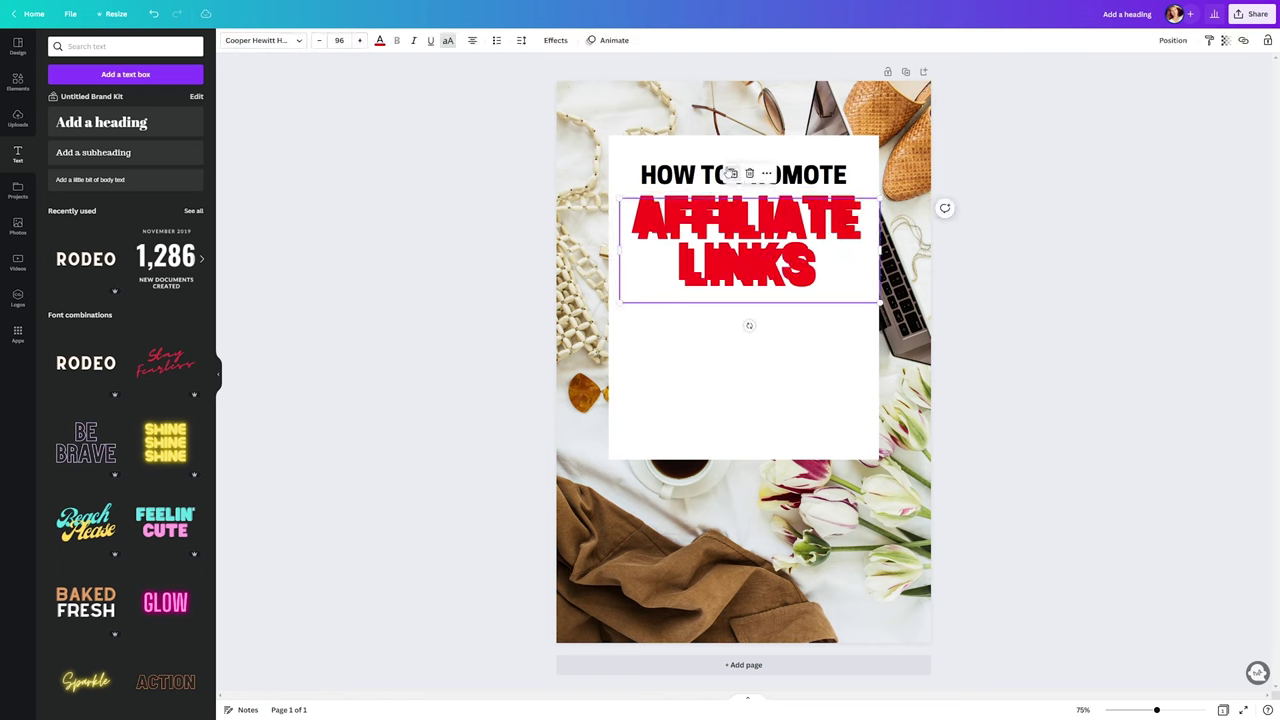
left_click(727, 168)
left_click_drag(760, 255, 790, 313)
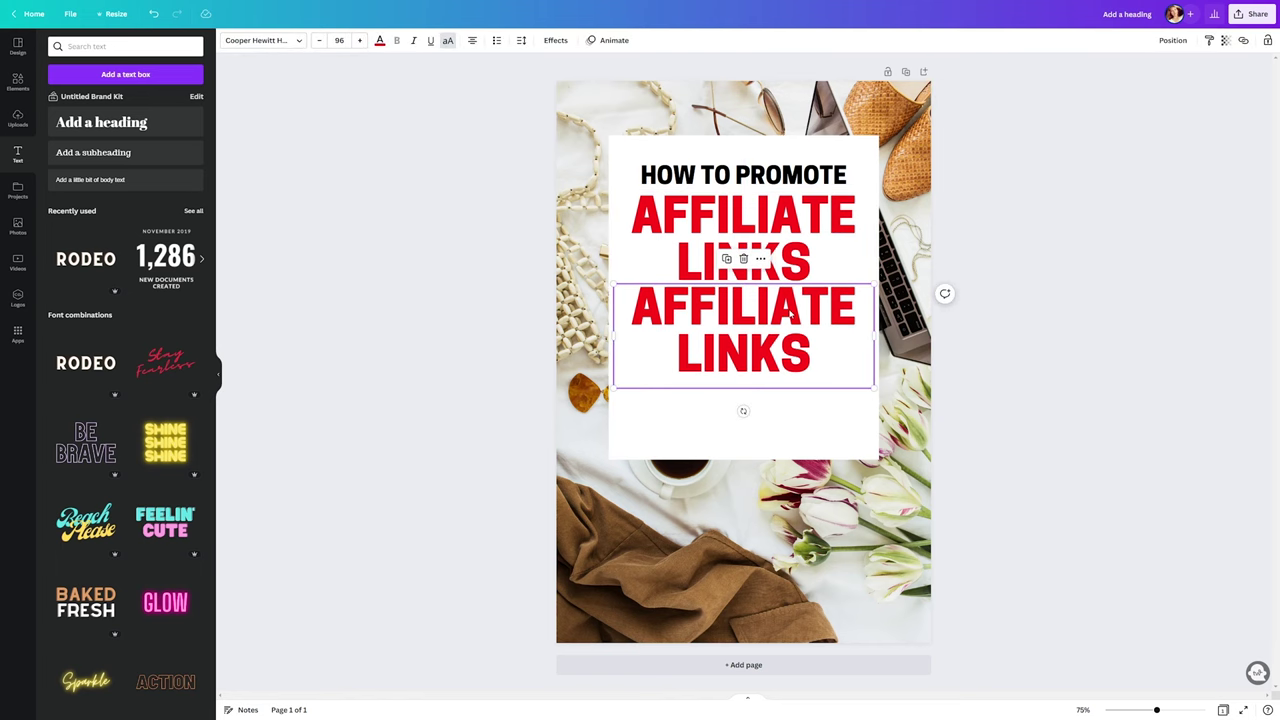
Retype the copied line as red ON PINTEREST on one line at size 64, nudged slightly lower.
double_click(775, 313)
type("ON PINTERTE")
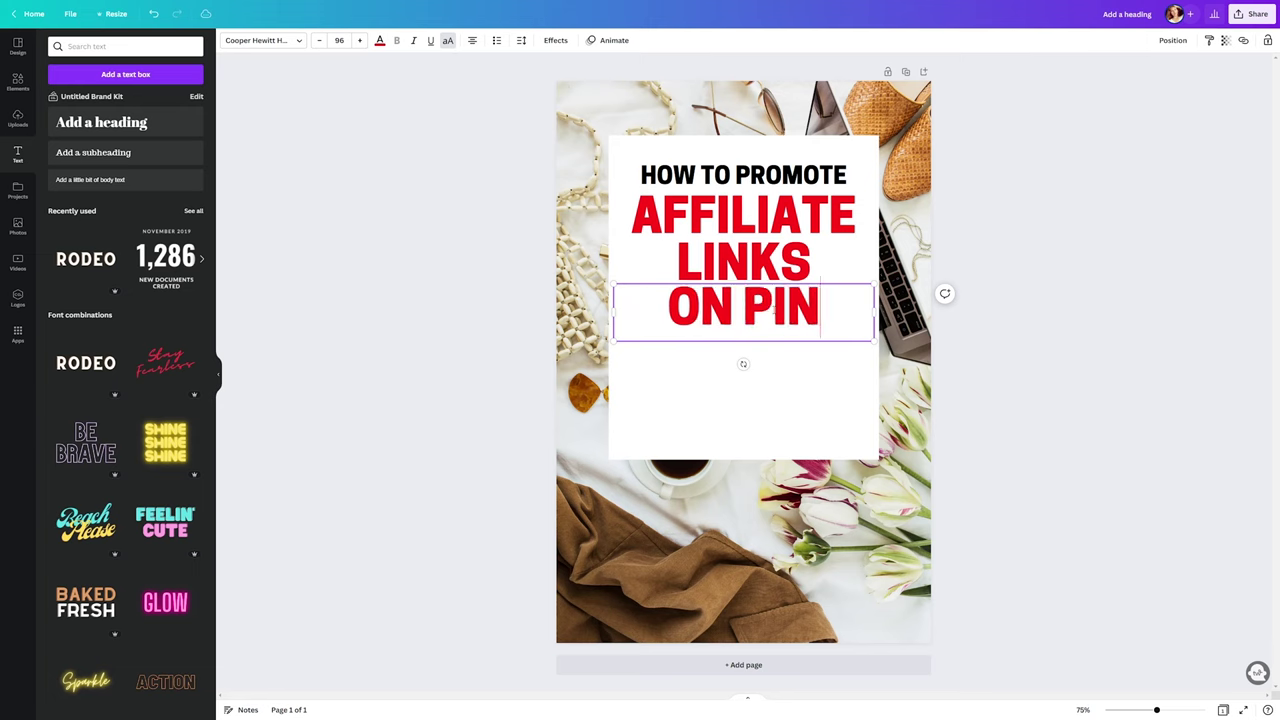
key("BackSpace")
key("BackSpace")
type("EST")
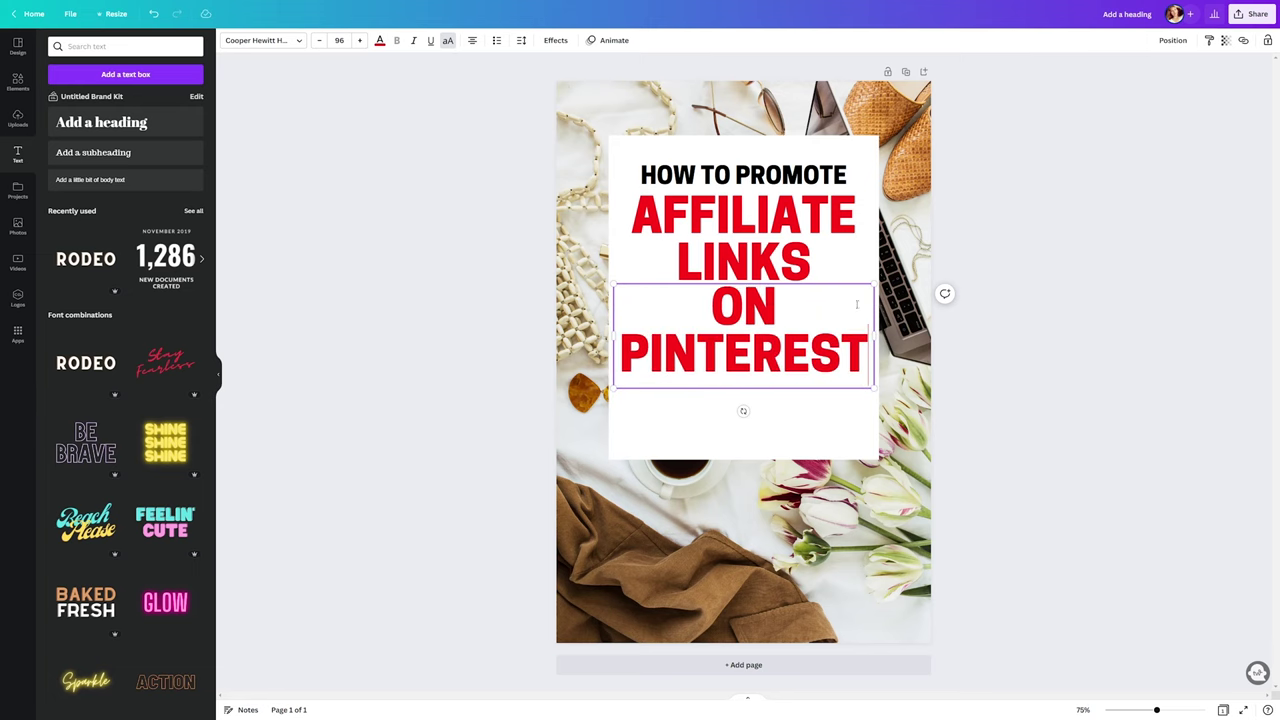
left_click_drag(874, 337, 908, 330)
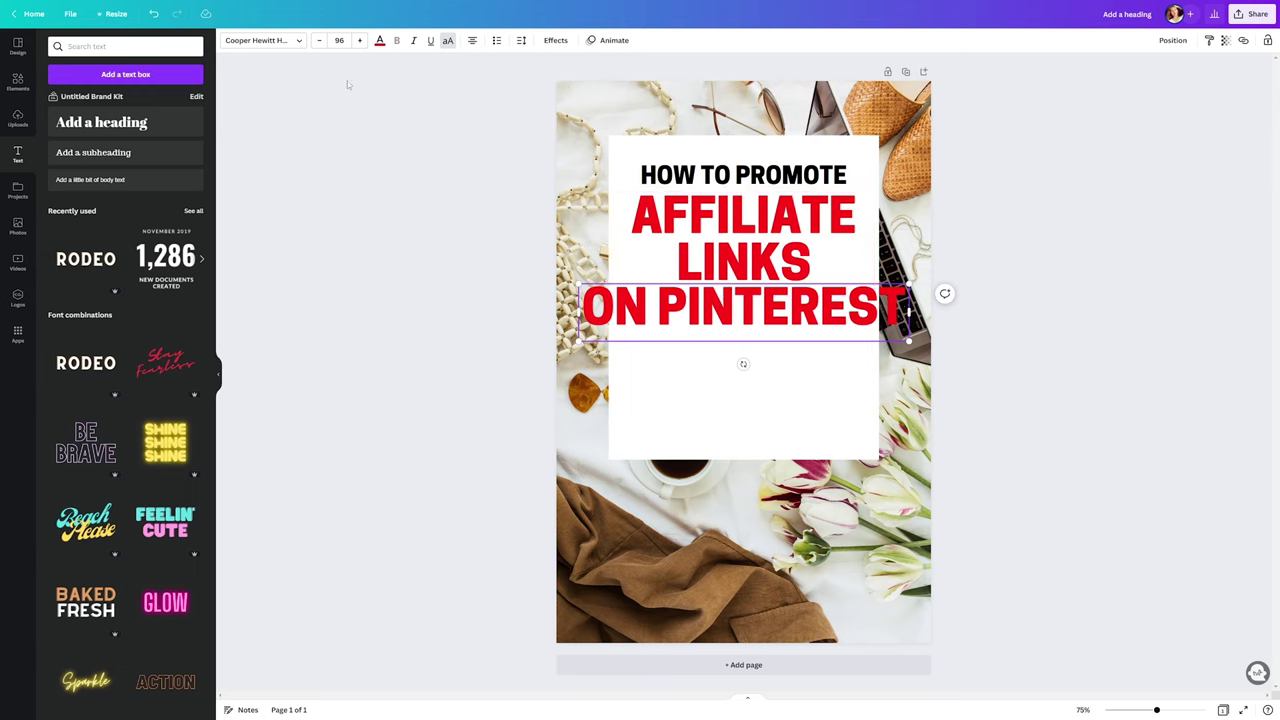
left_click(339, 40)
left_click(347, 333)
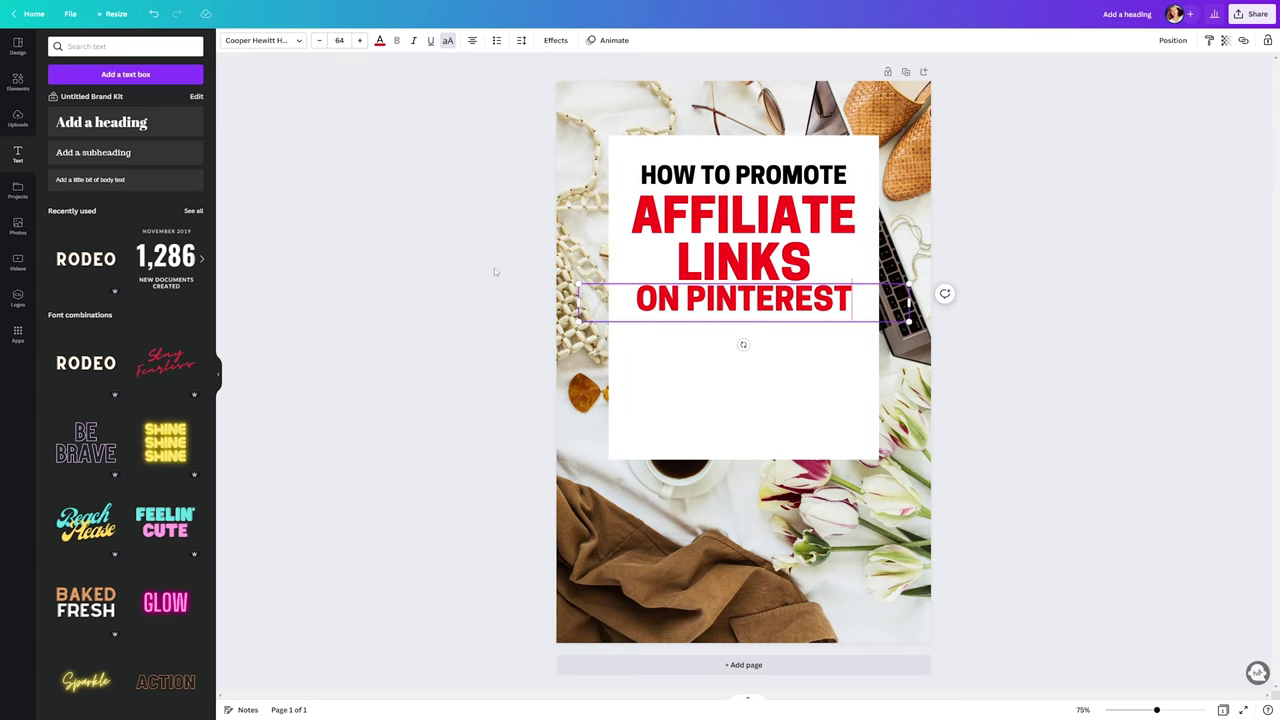
key("Escape")
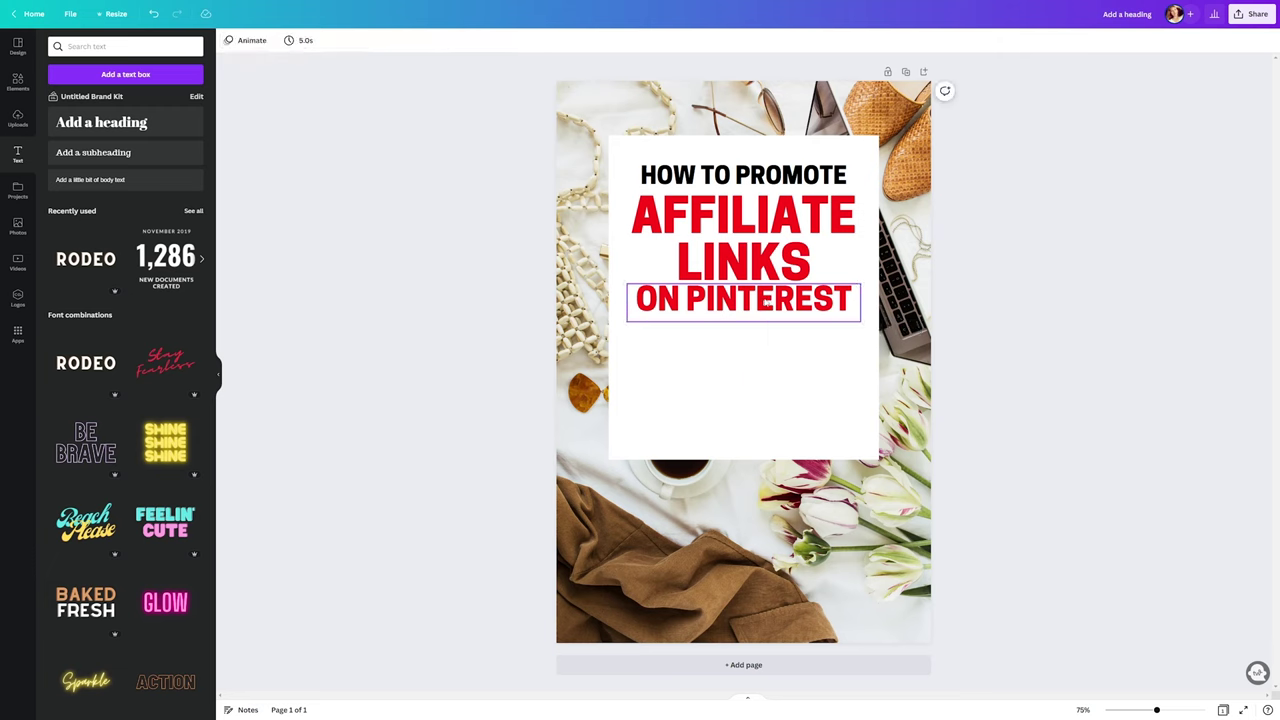
left_click_drag(762, 298, 762, 305)
left_click(942, 218)
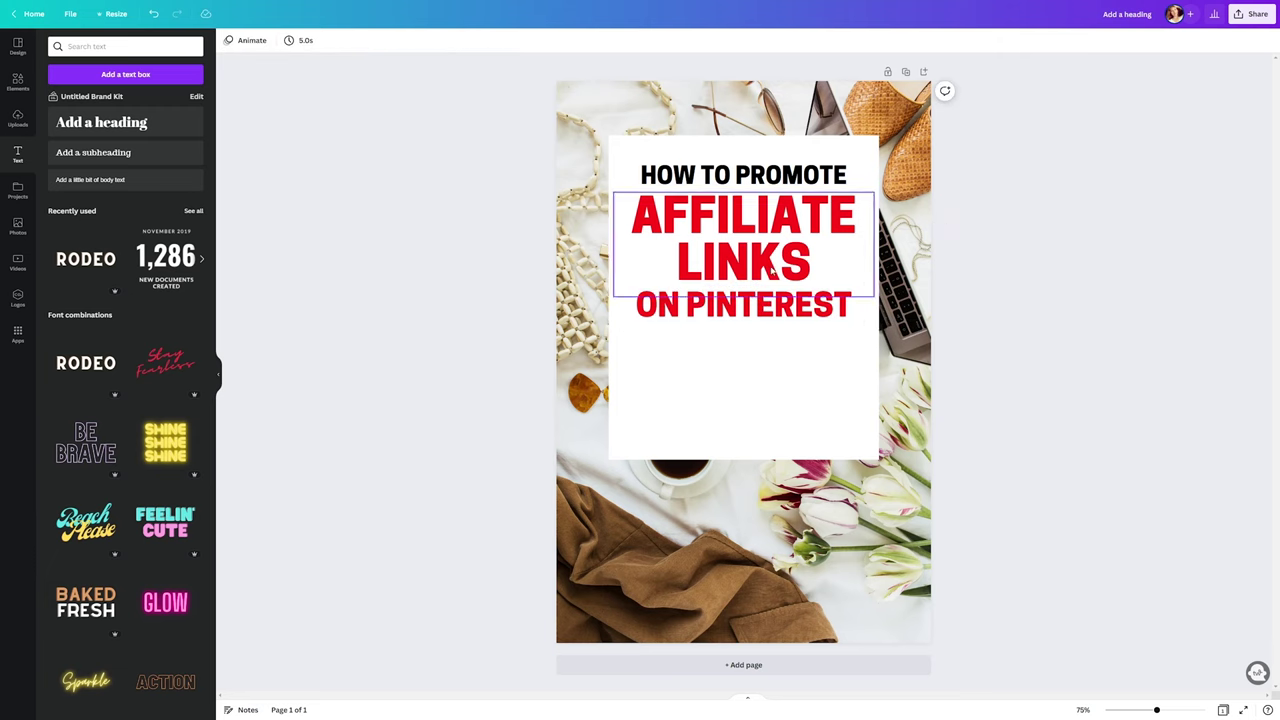
left_click(758, 314)
Duplicate ON PINTEREST below itself and retype the copy as FOR FREE.
left_click(727, 265)
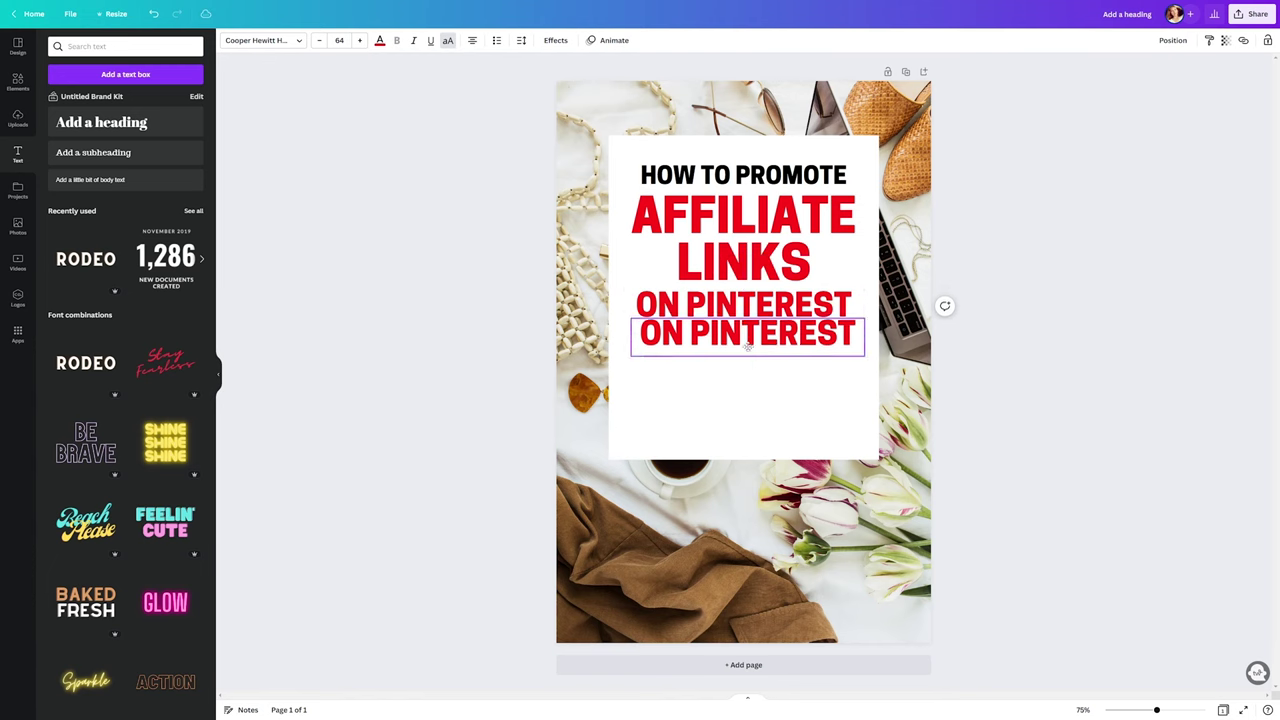
left_click_drag(745, 331, 747, 350)
triple_click(747, 350)
type("FOR FREE")
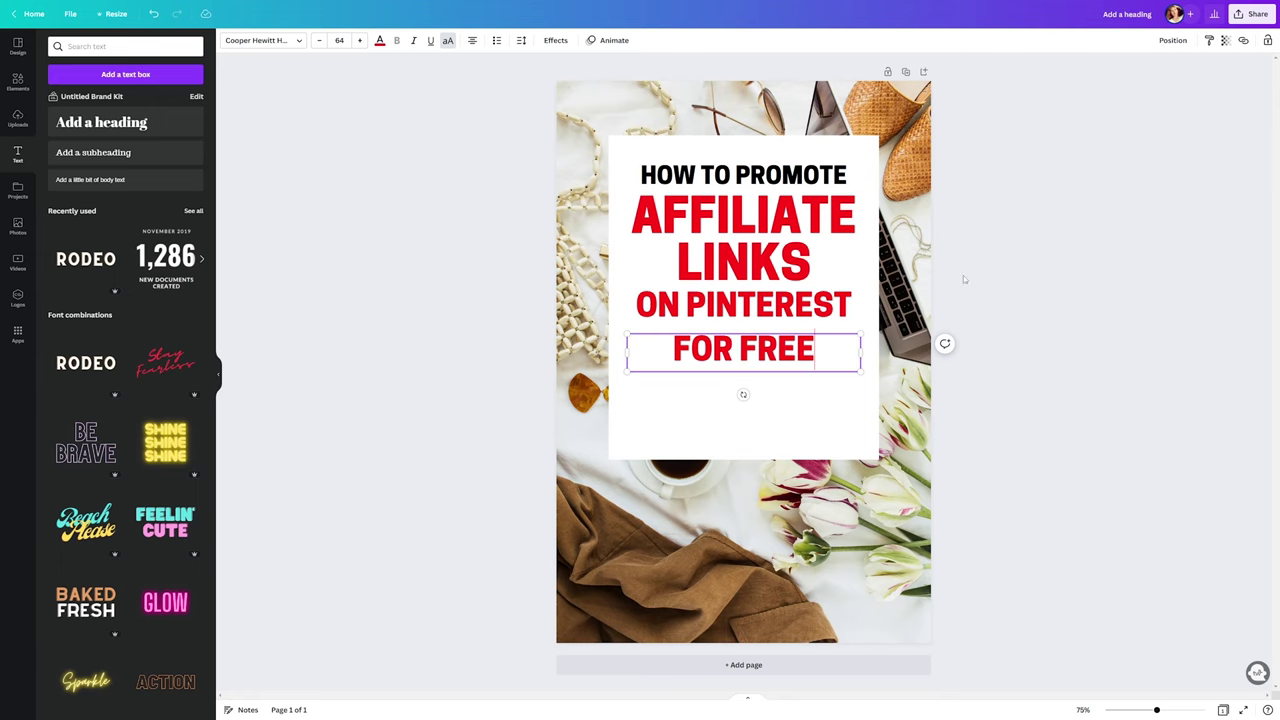
left_click(996, 260)
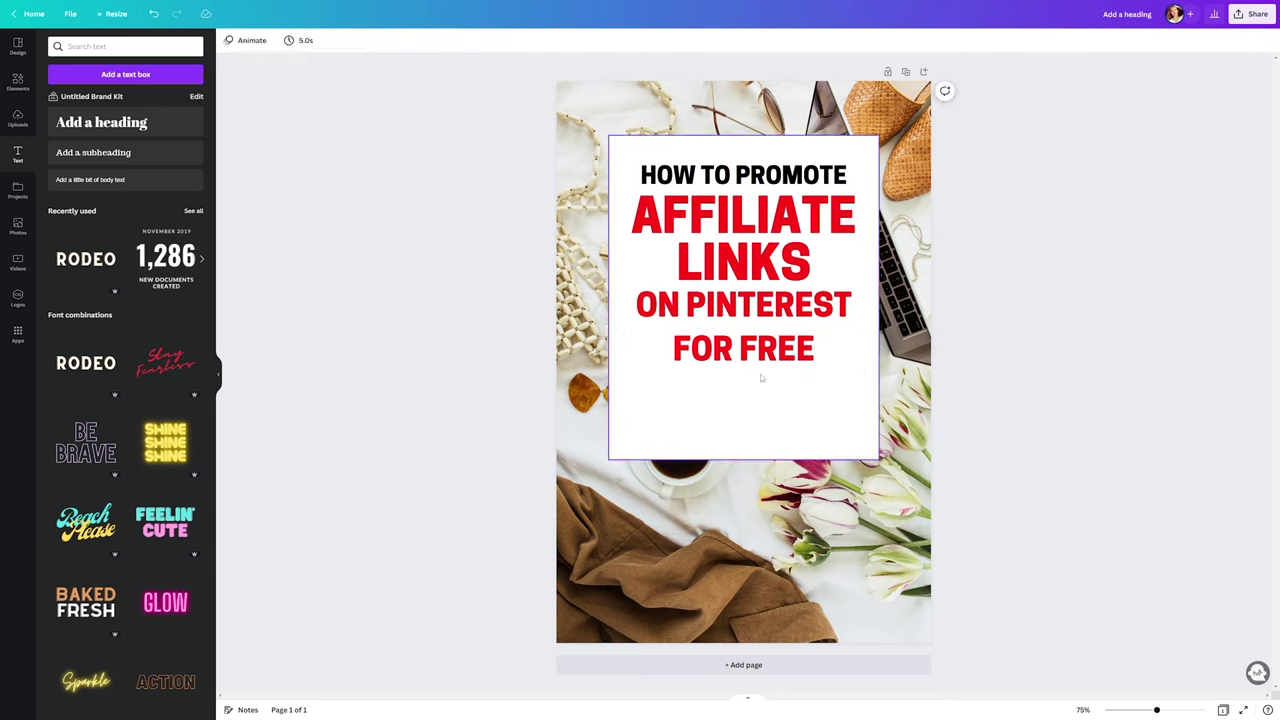
left_click(743, 350)
Set the FOR FREE line in the League Spartan font.
left_click(262, 40)
type("cooper")
key("ctrl+a")
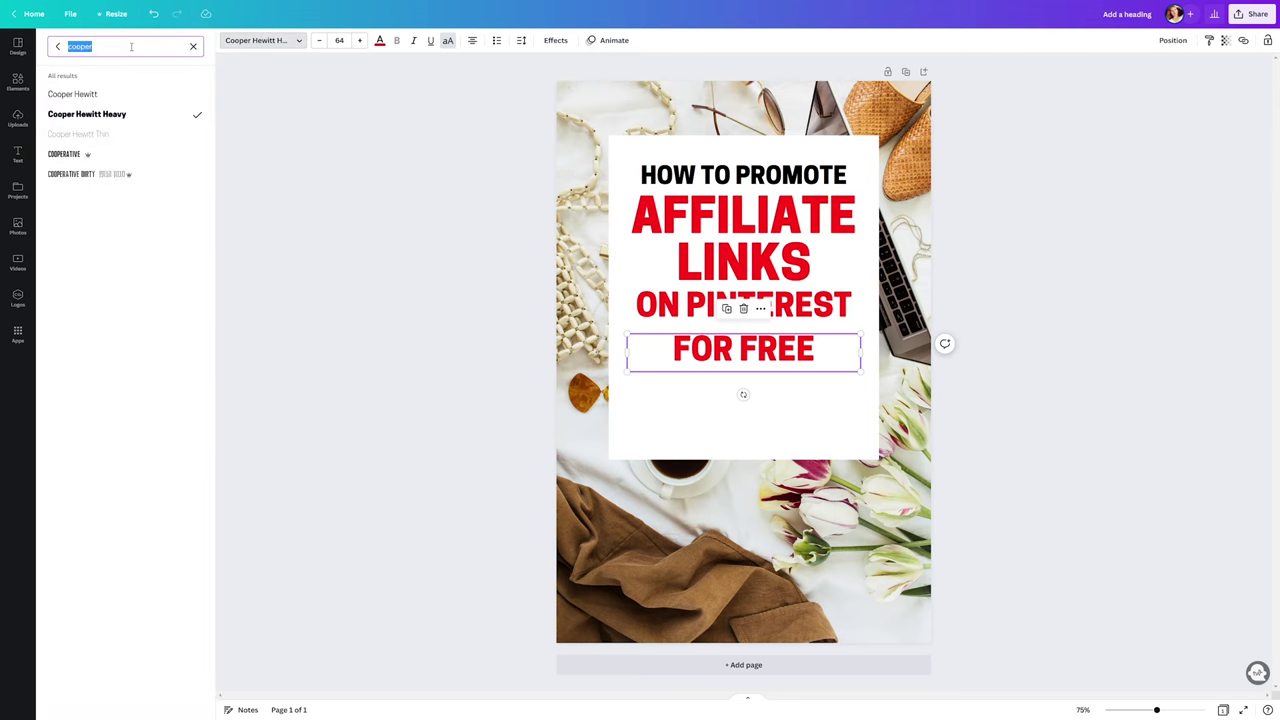
type("league s")
left_click(81, 177)
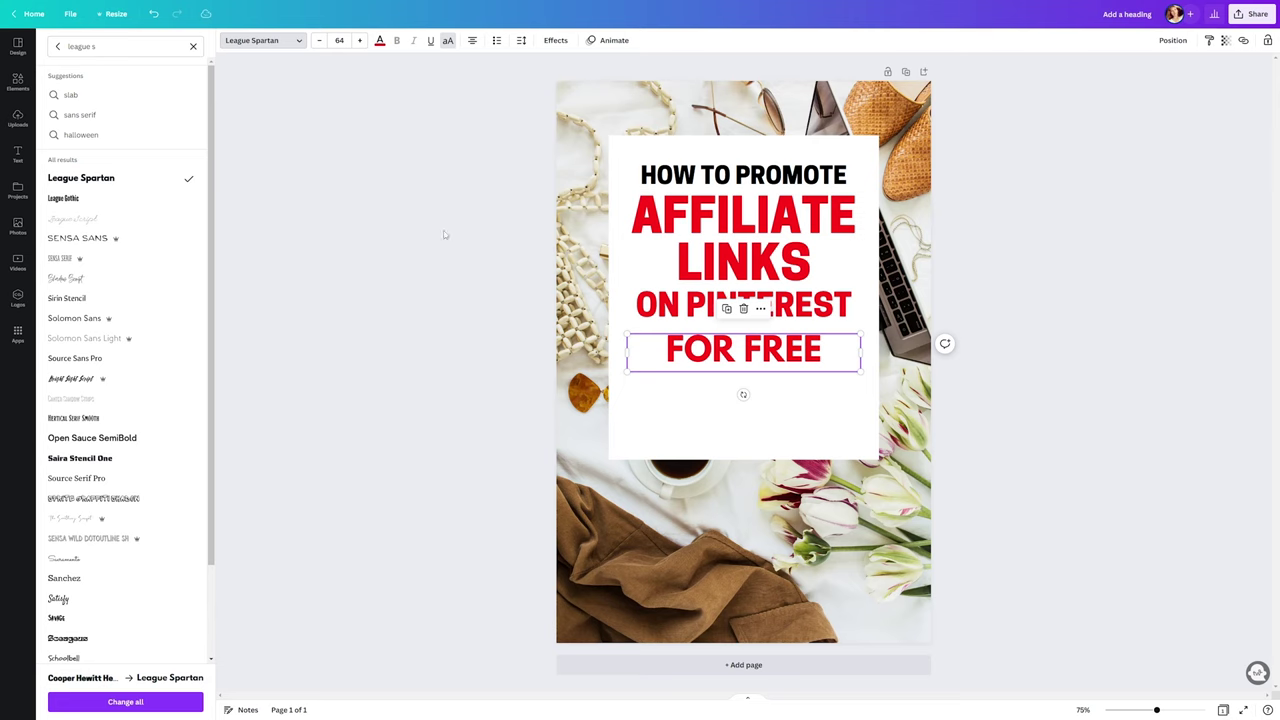
Make FOR FREE size 50 and black.
left_click(339, 40)
type("56")
key("Return")
key("BackSpace")
type("0")
key("Return")
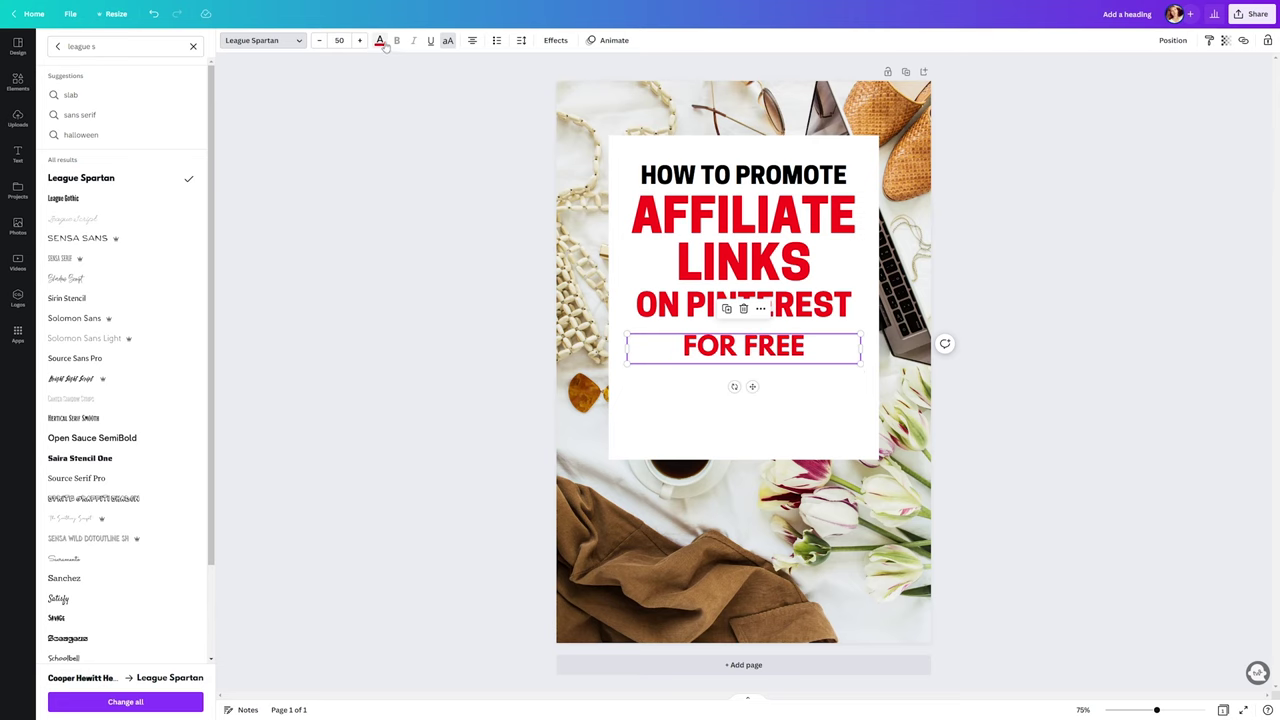
left_click(379, 40)
left_click(85, 90)
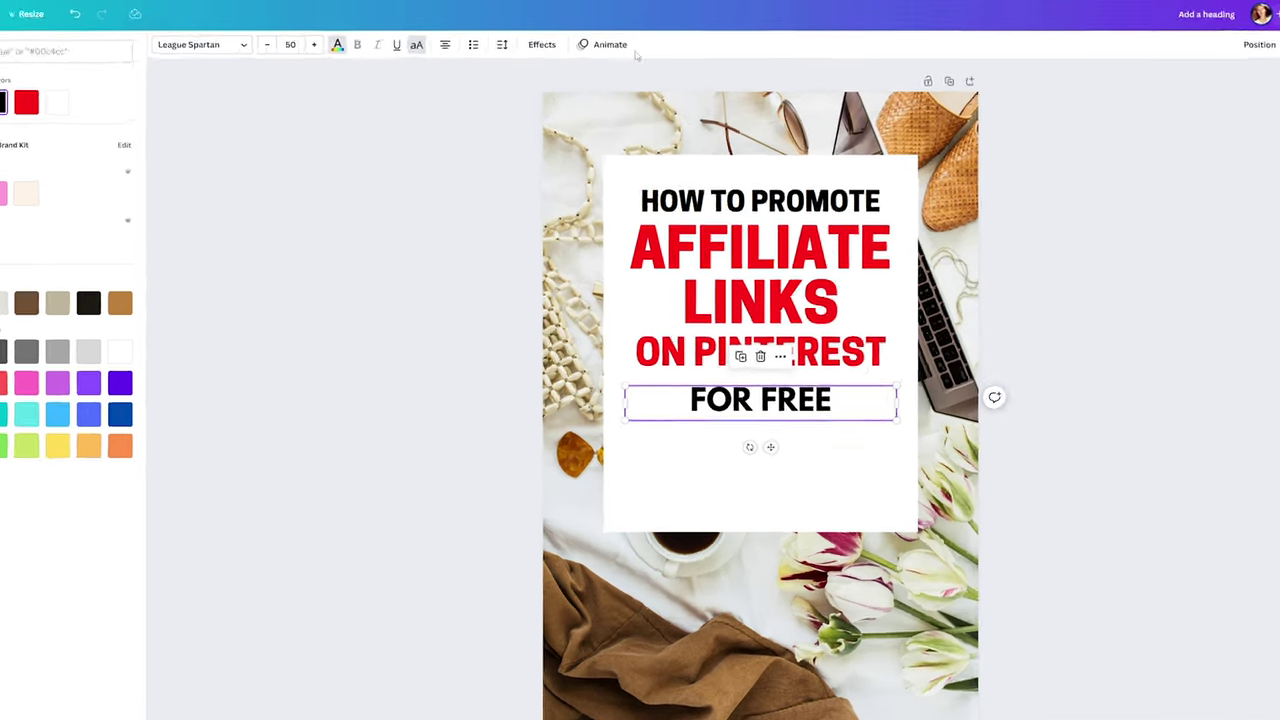
Give FOR FREE a yellow background highlight with less corner roundness, shrinking the box to fit.
left_click(555, 40)
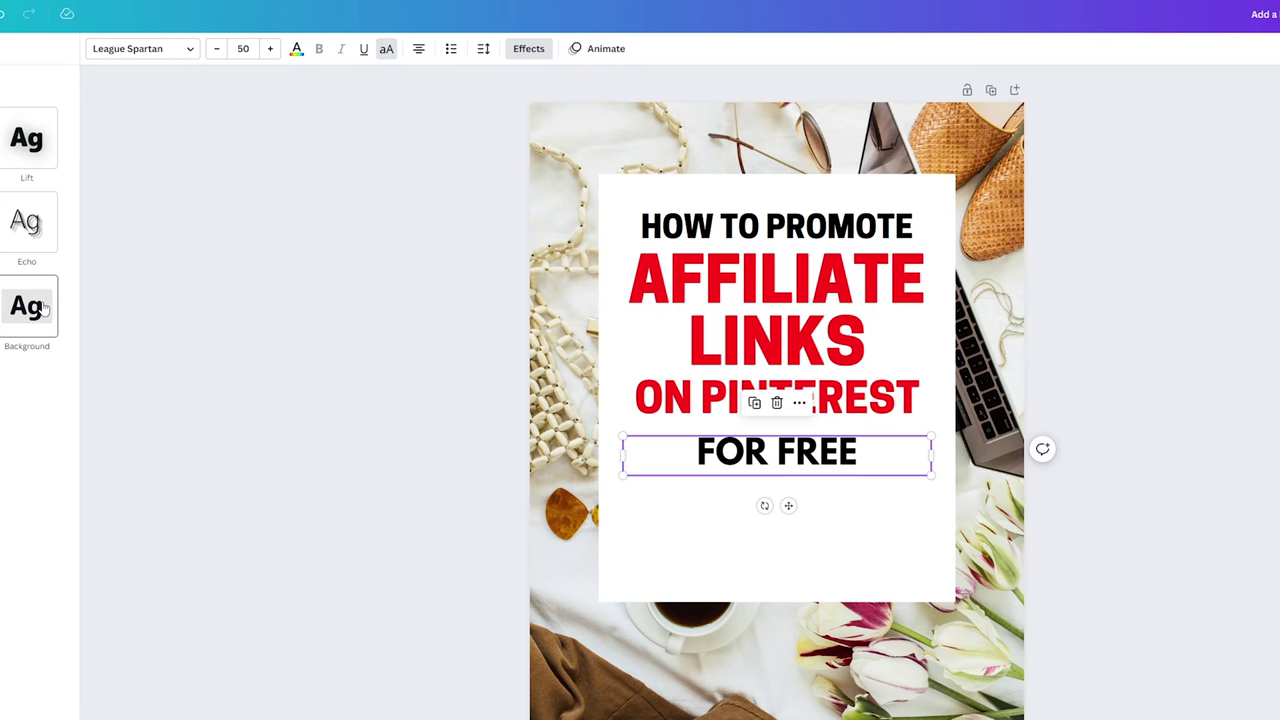
left_click(44, 309)
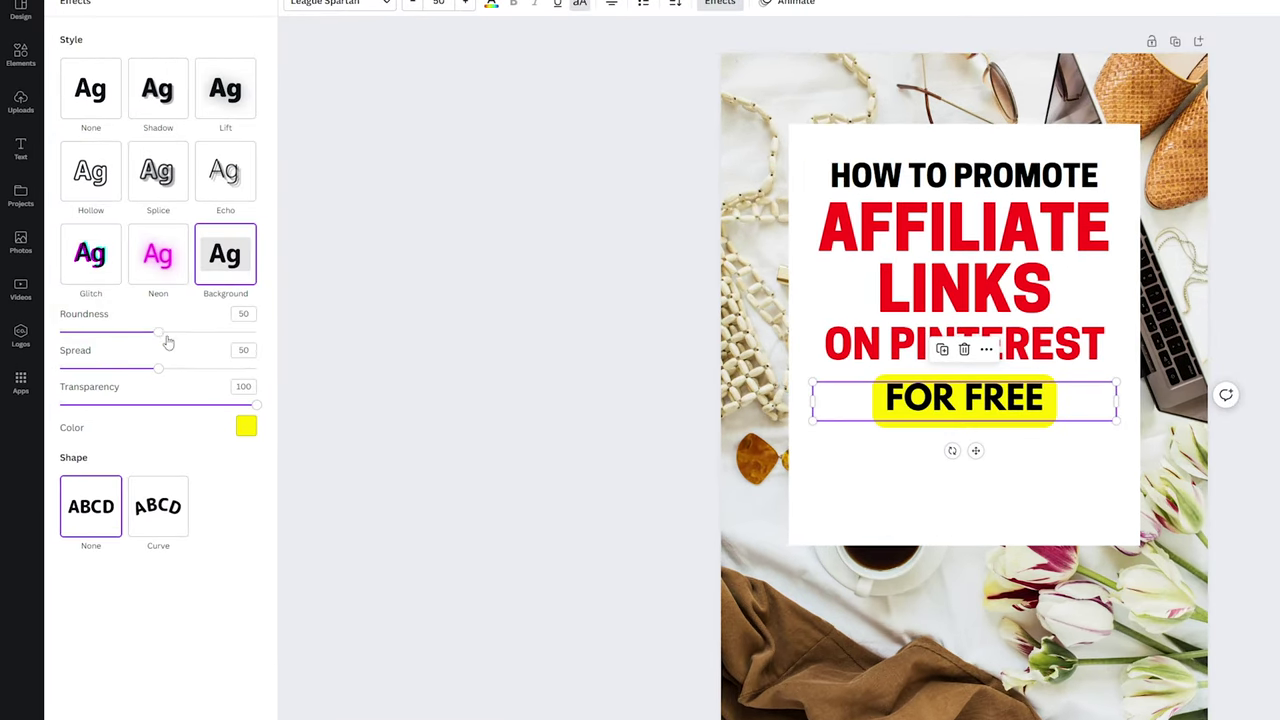
left_click_drag(124, 297, 95, 350)
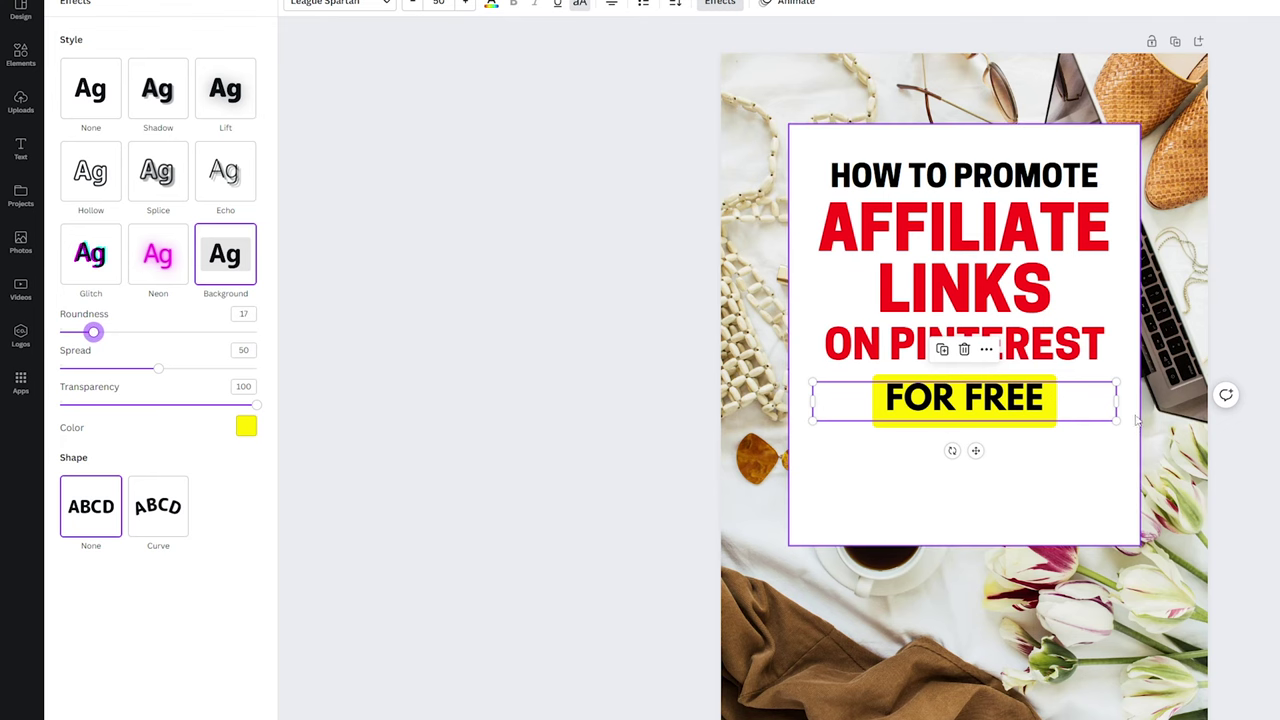
left_click_drag(1117, 401, 1050, 402)
left_click_drag(1050, 402, 1050, 402)
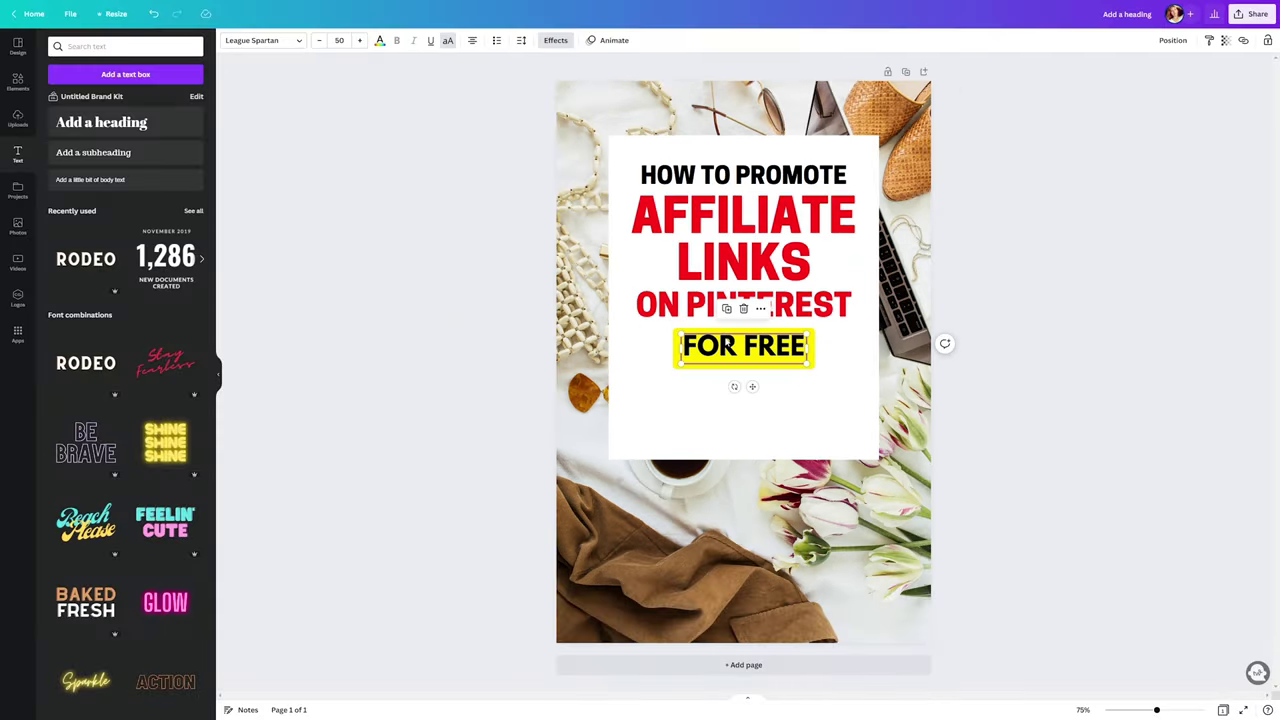
Add an exclamation mark to make FOR FREE!, widen it onto one line and centre it.
double_click(748, 343)
left_click(791, 350)
type("!")
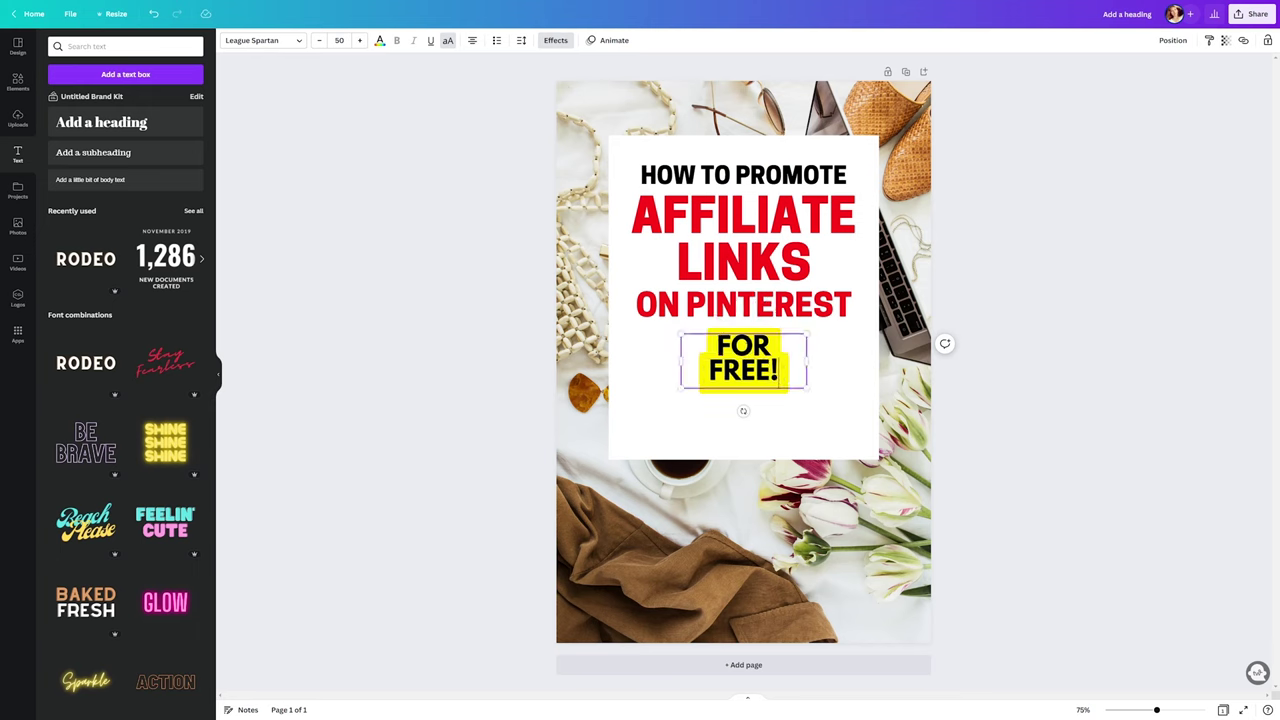
left_click_drag(806, 360, 818, 360)
left_click(966, 283)
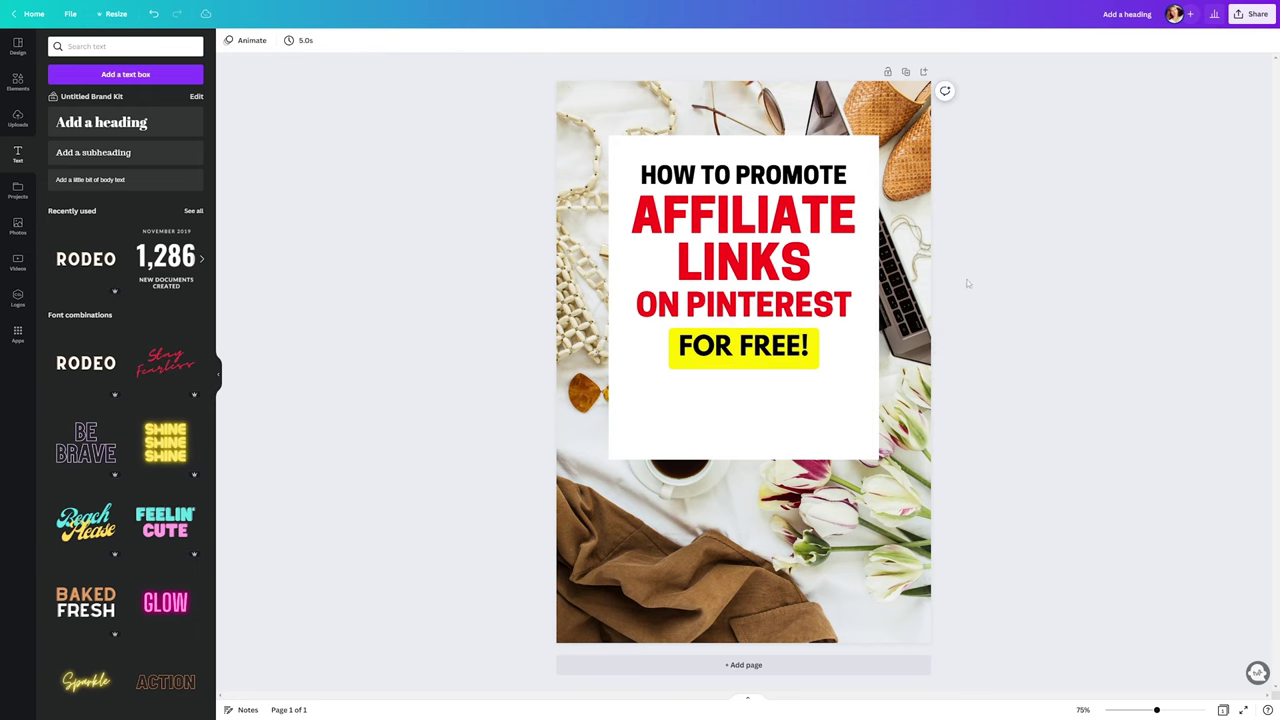
left_click(708, 347)
left_click_drag(741, 343, 741, 347)
Duplicate the HOW TO PROMOTE heading below FOR FREE! and retype it as WORKS WITHOUT A WEBSITE! / GREAT FOR BEGINNERS.
left_click(1016, 257)
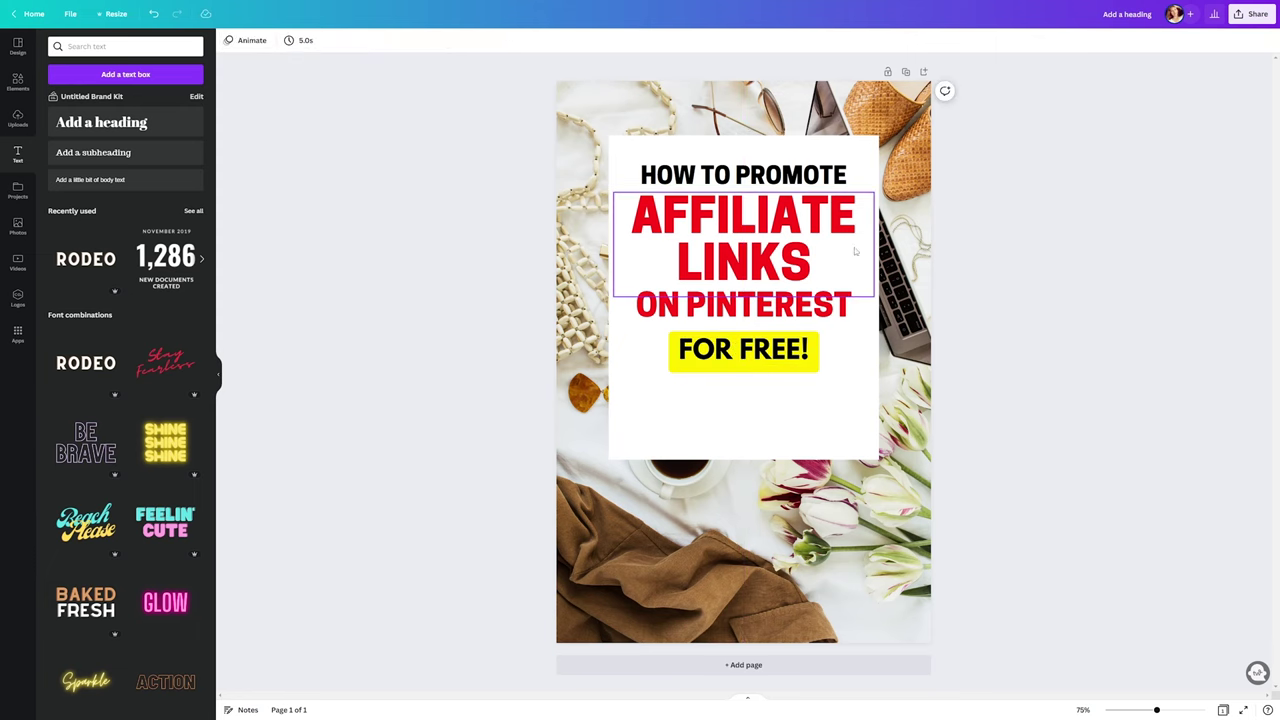
left_click(764, 174)
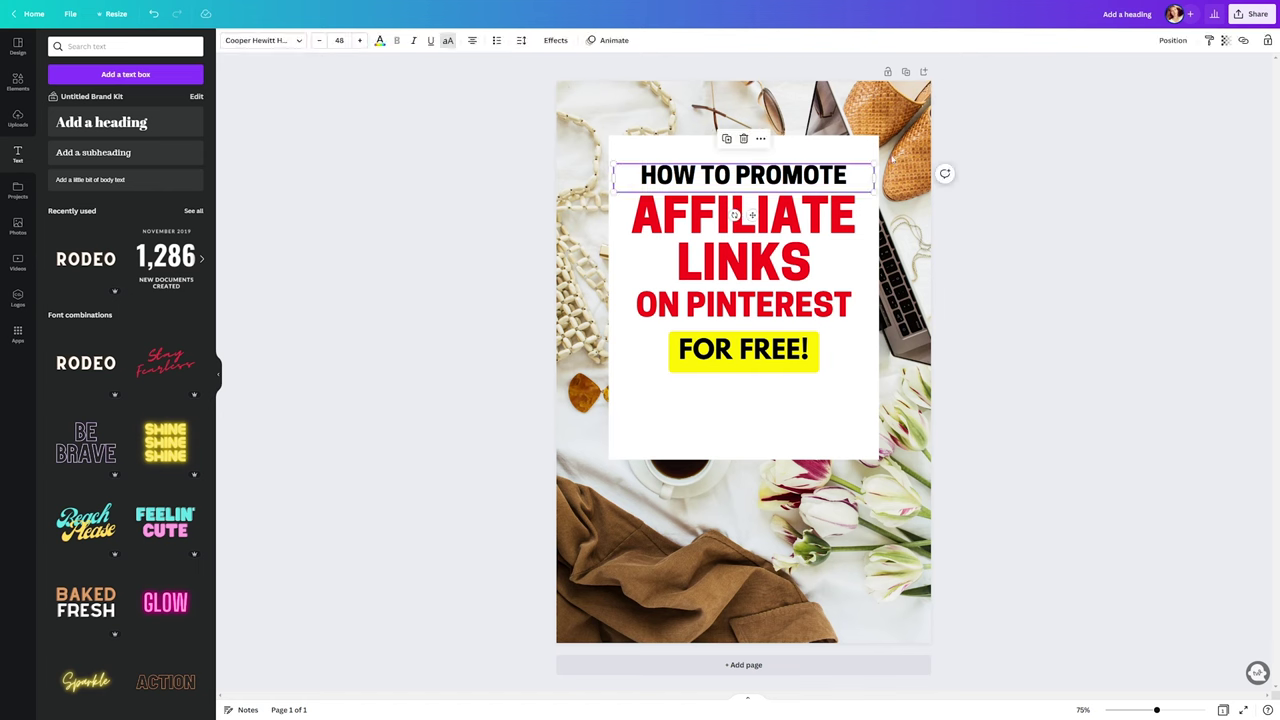
left_click(727, 139)
left_click_drag(780, 190, 781, 400)
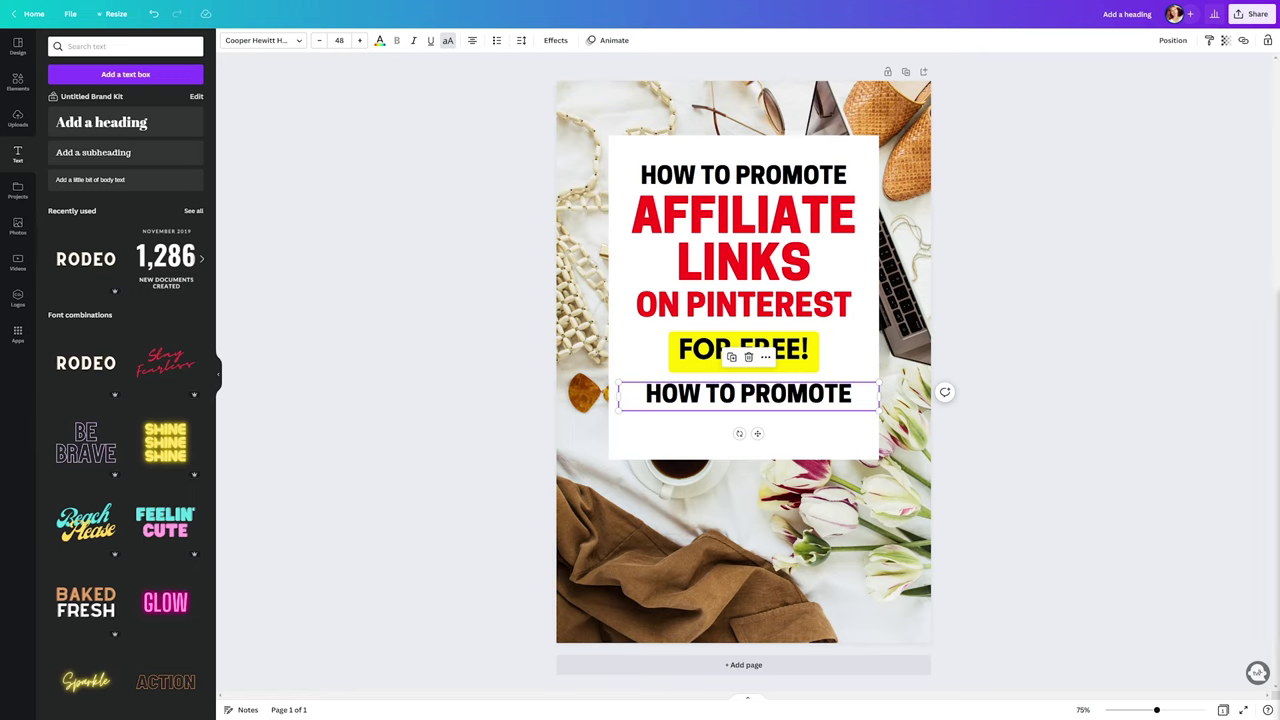
double_click(752, 392)
type("WORKS WITHOUT")
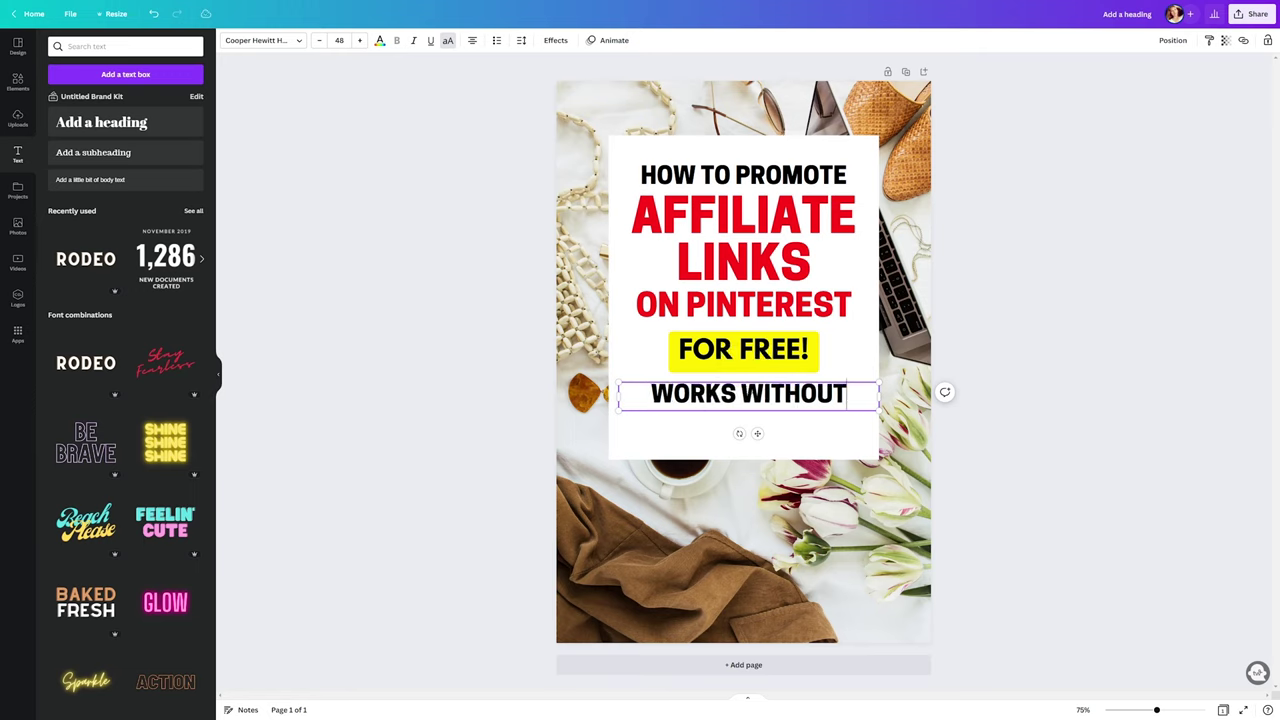
type(" A WEBSITE!")
key("Return")
type("G")
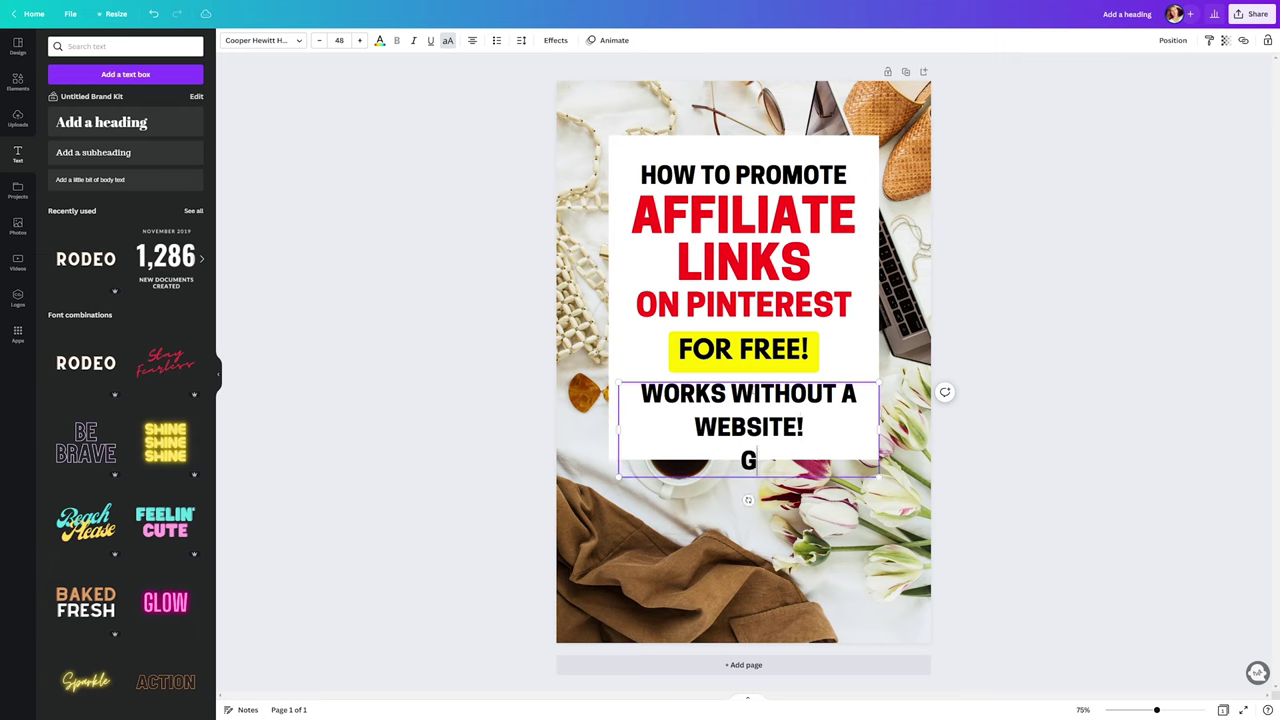
type("REAT FOR BEGINNERS")
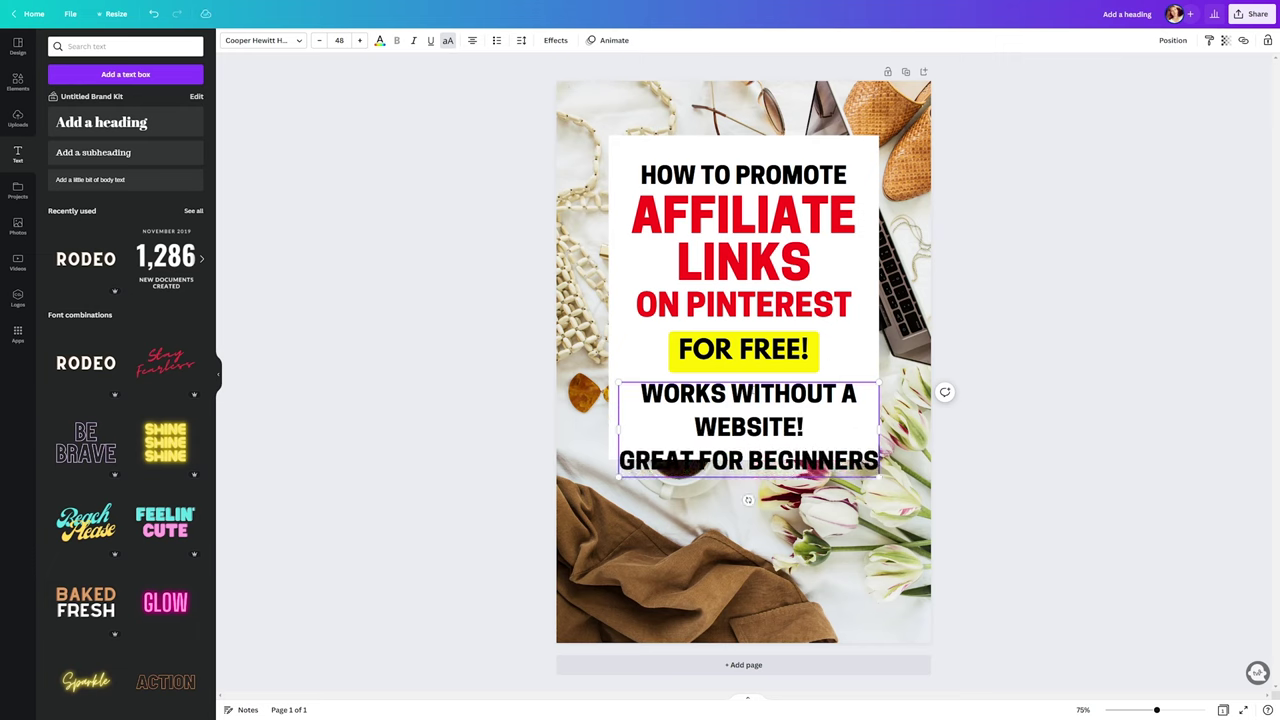
key("Escape")
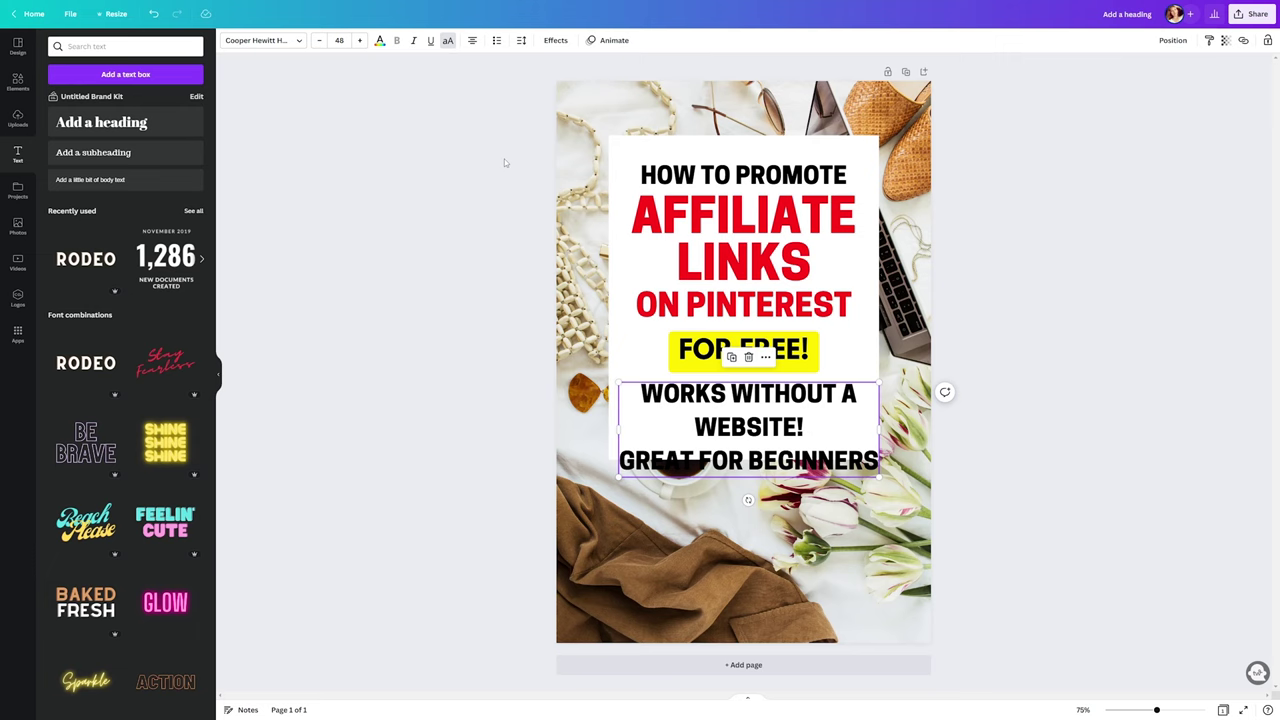
Switch the tagline to mixed case and capitalise Works, Without and Website.
left_click(447, 40)
double_click(692, 394)
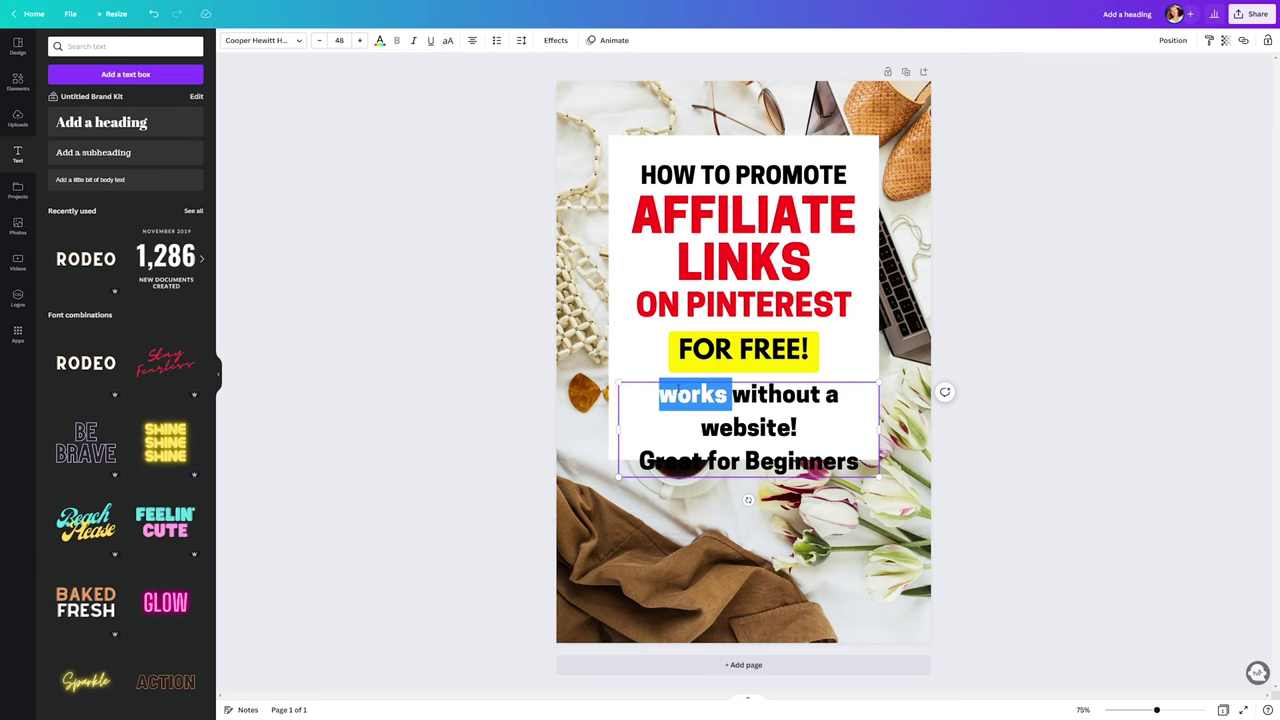
left_click(680, 394)
key("BackSpace")
type("W")
left_click(753, 394)
key("BackSpace")
type("W")
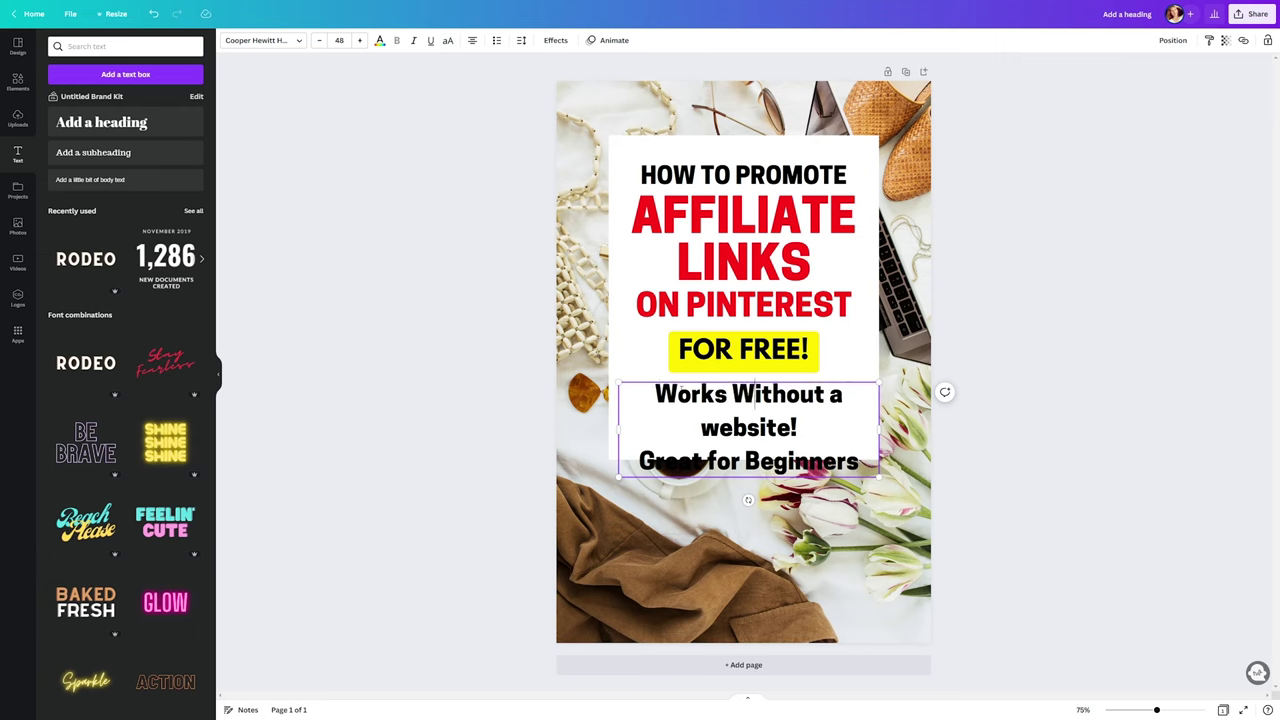
left_click(720, 427)
key("BackSpace")
type("W")
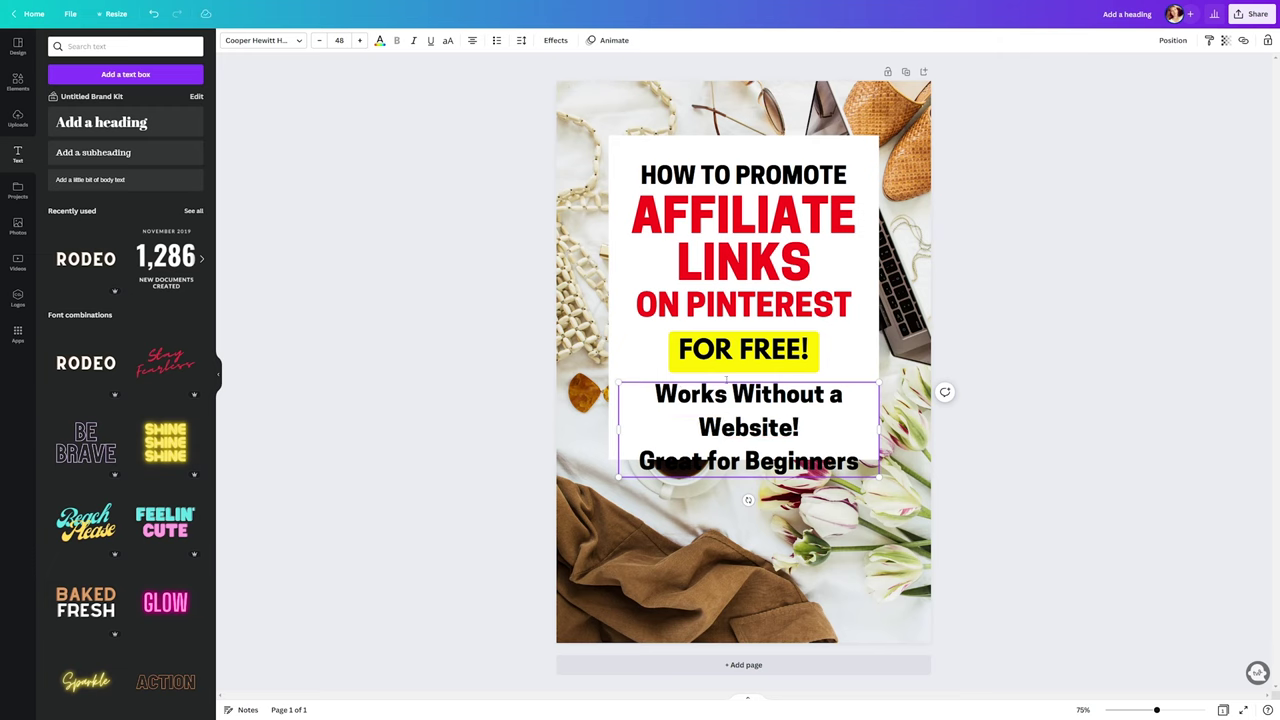
Set the tagline text to size 36.
left_click(777, 367)
left_click(766, 403)
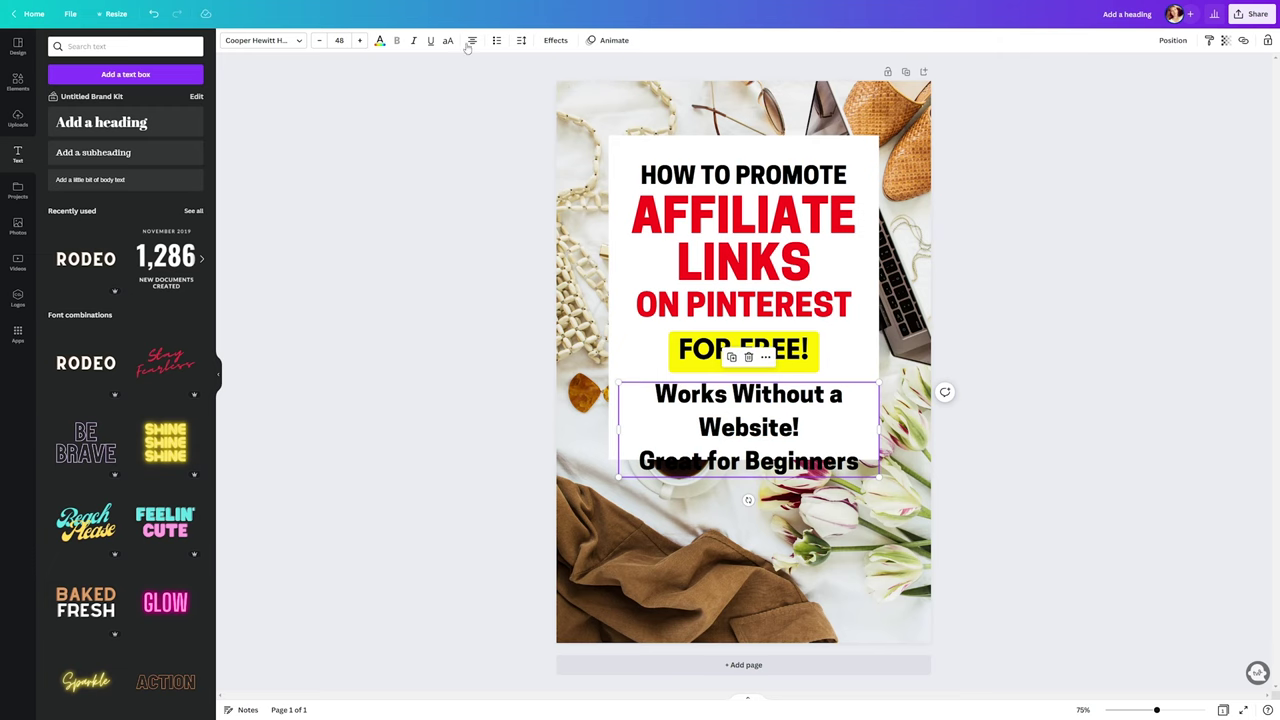
left_click(340, 40)
left_click(354, 254)
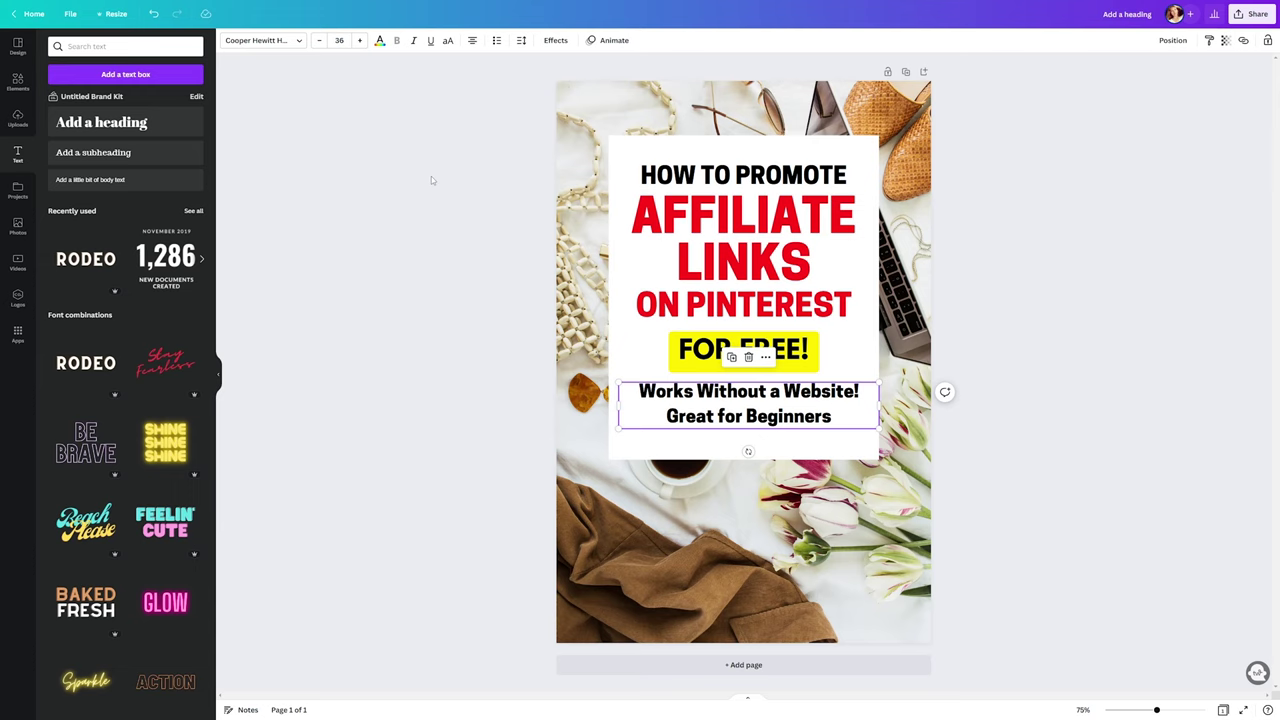
Left-align the tagline, set it in Arimo as a bulleted list, and centre it under FOR FREE!
left_click(472, 40)
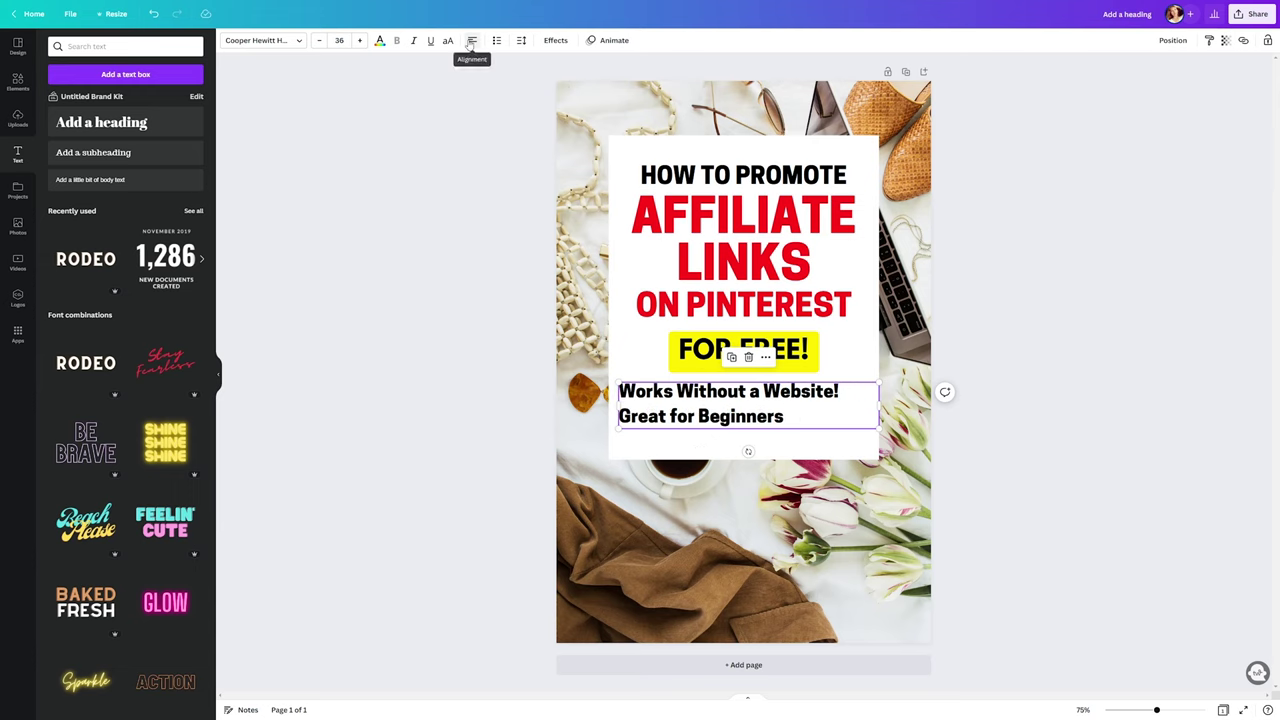
left_click(281, 40)
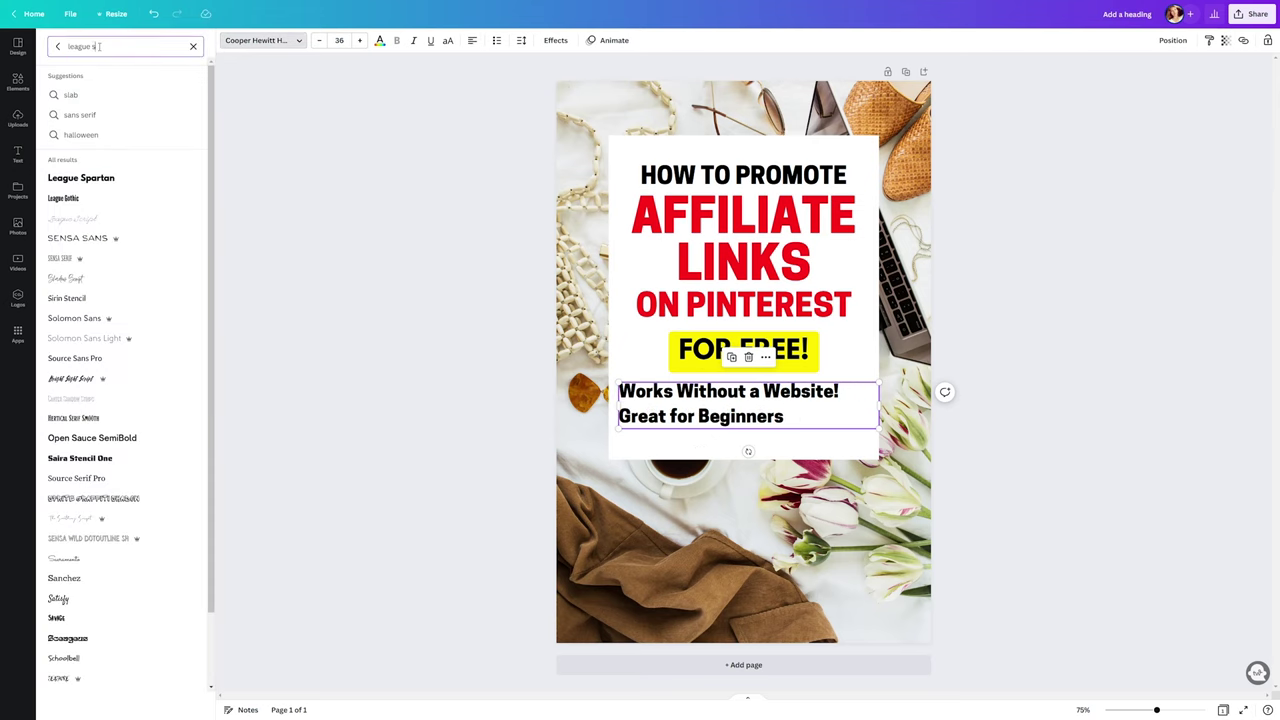
key("ctrl+a")
type("arim")
left_click(58, 94)
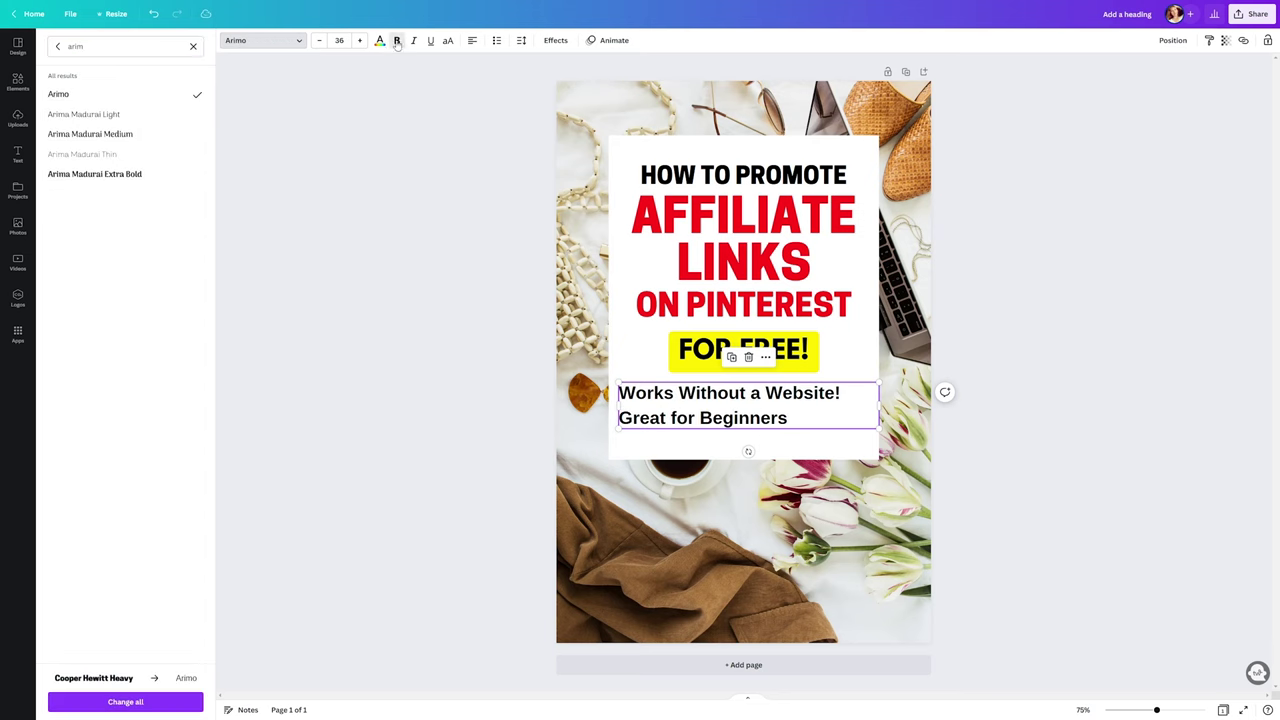
left_click(496, 40)
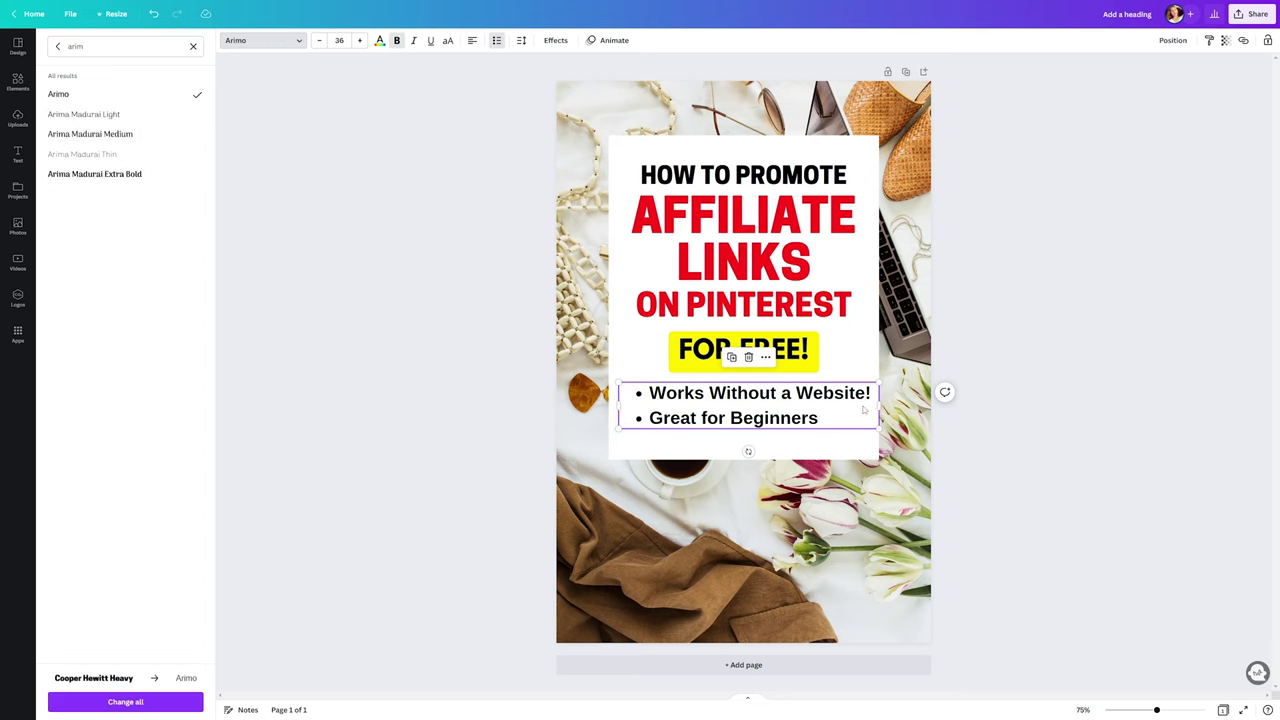
left_click_drag(879, 404, 807, 400)
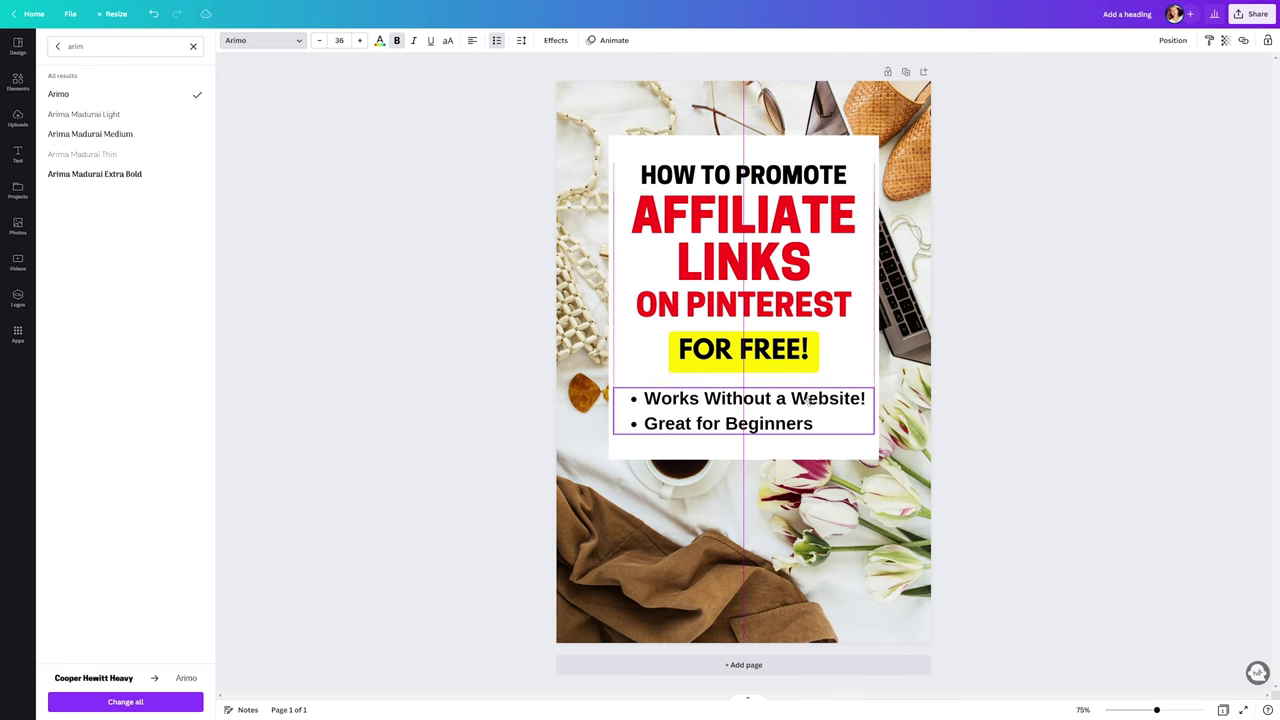
left_click(943, 397)
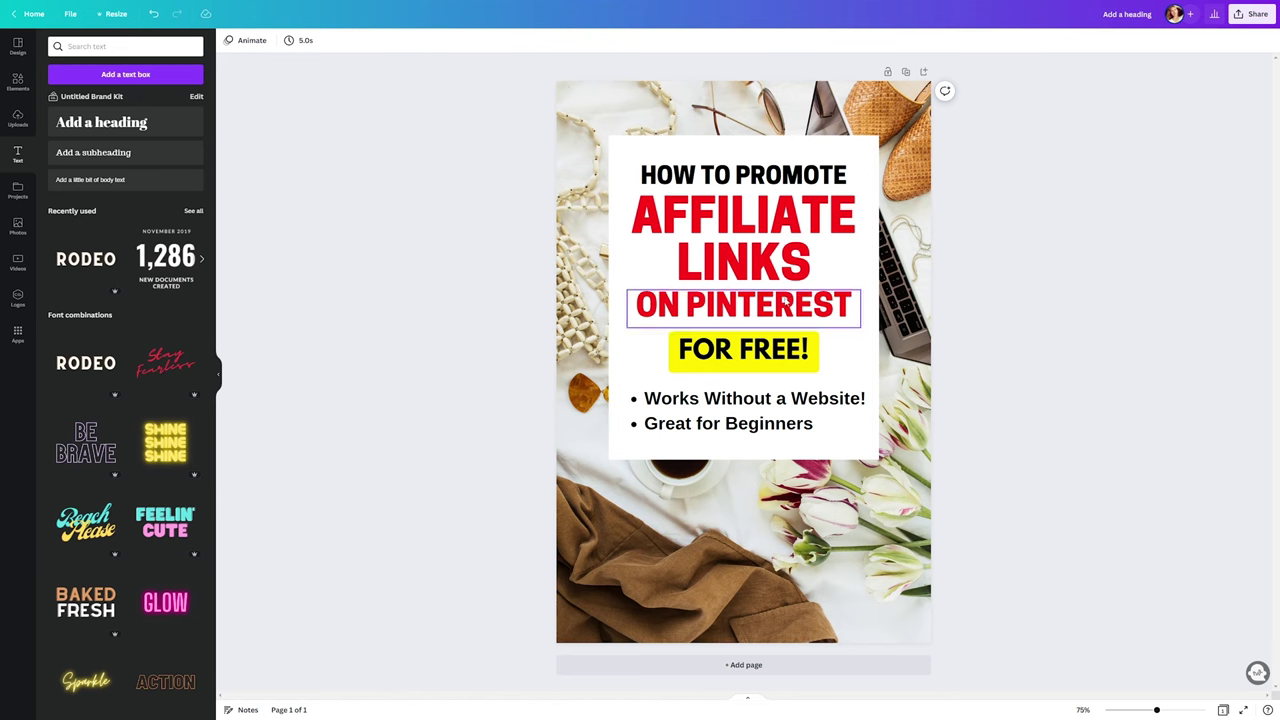
left_click(740, 350)
Copy the yellow FOR FREE! label to the pin's bottom, change it to the blog's web address at size 18 on one line.
left_click_drag(740, 357, 738, 588)
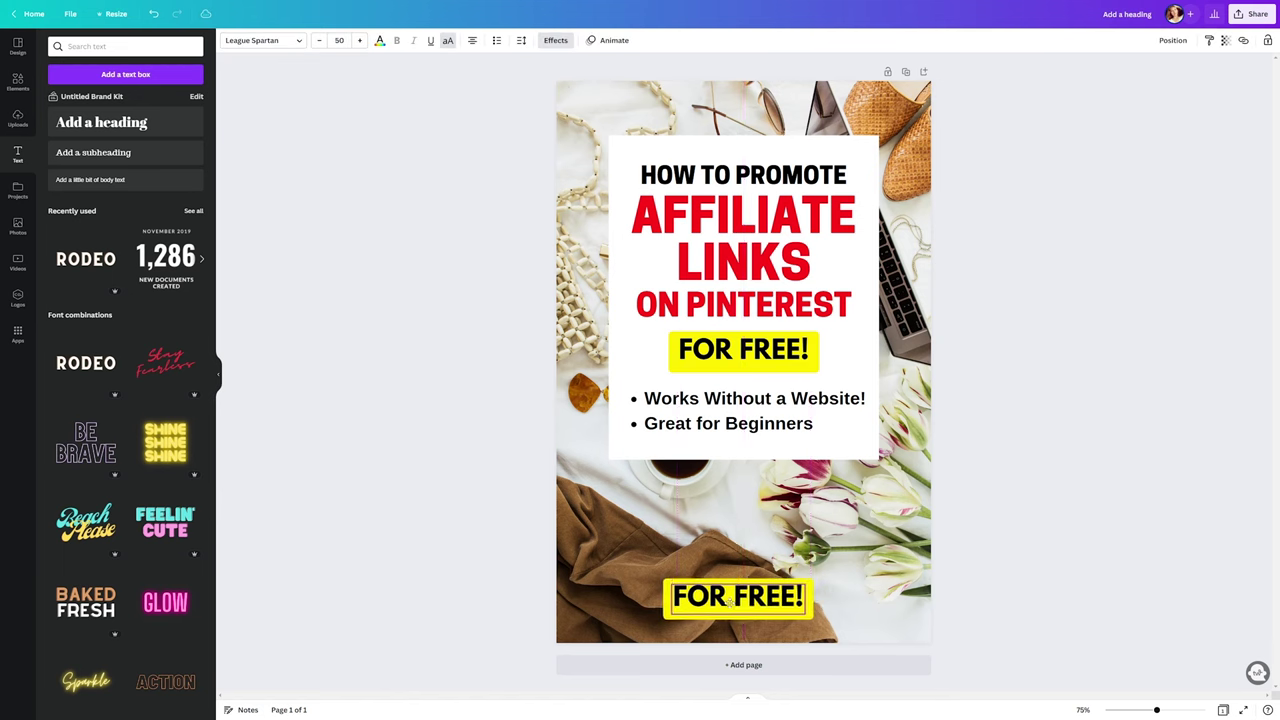
type("ANASTASIABLOGGER.COM")
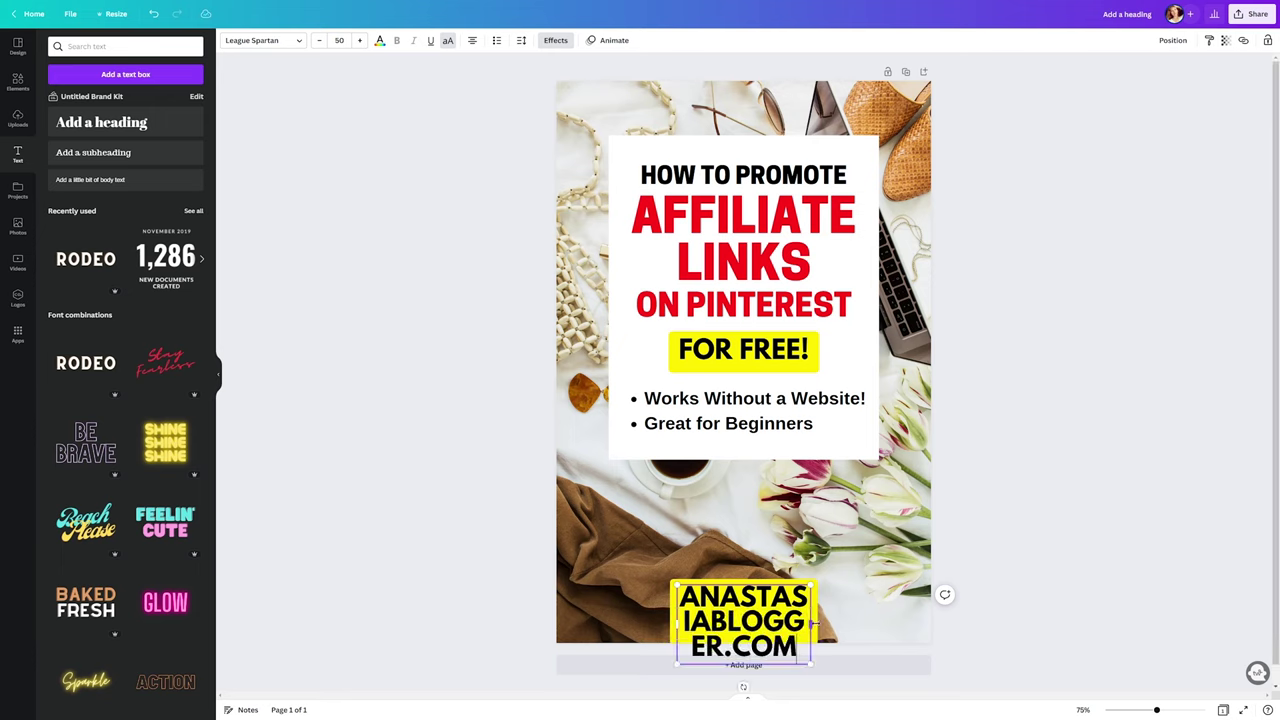
left_click_drag(814, 622, 930, 620)
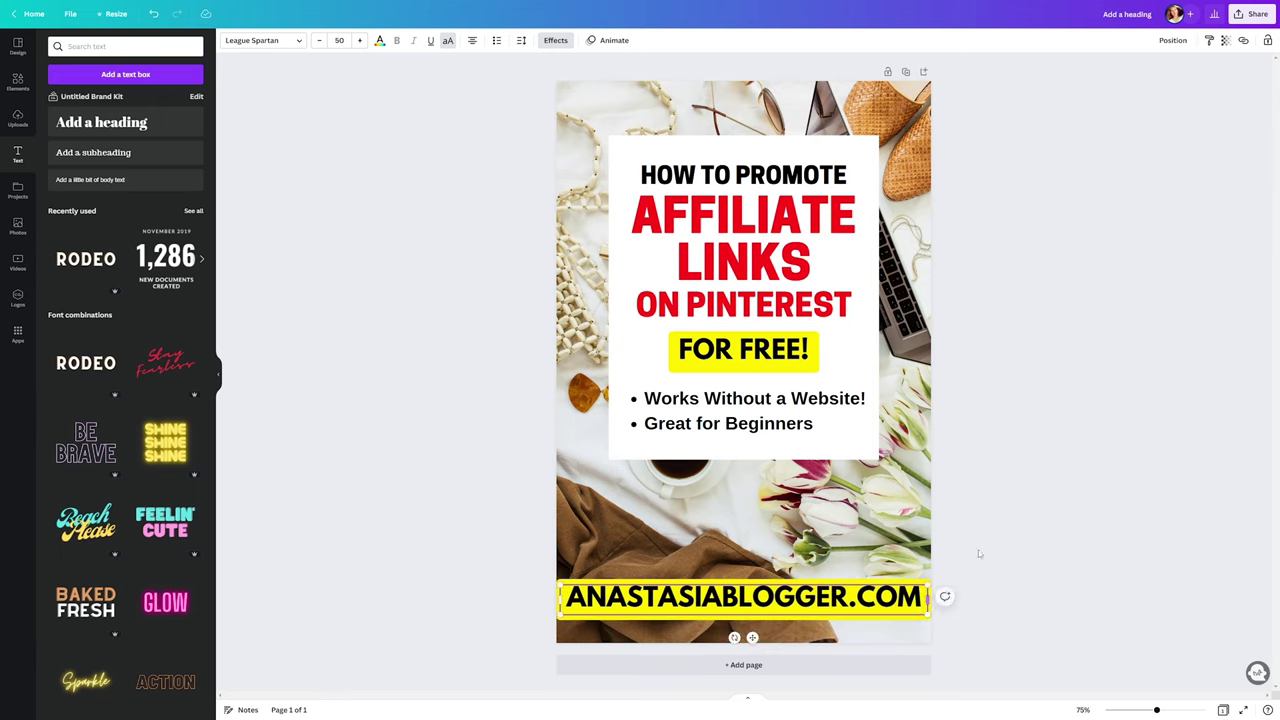
left_click(350, 40)
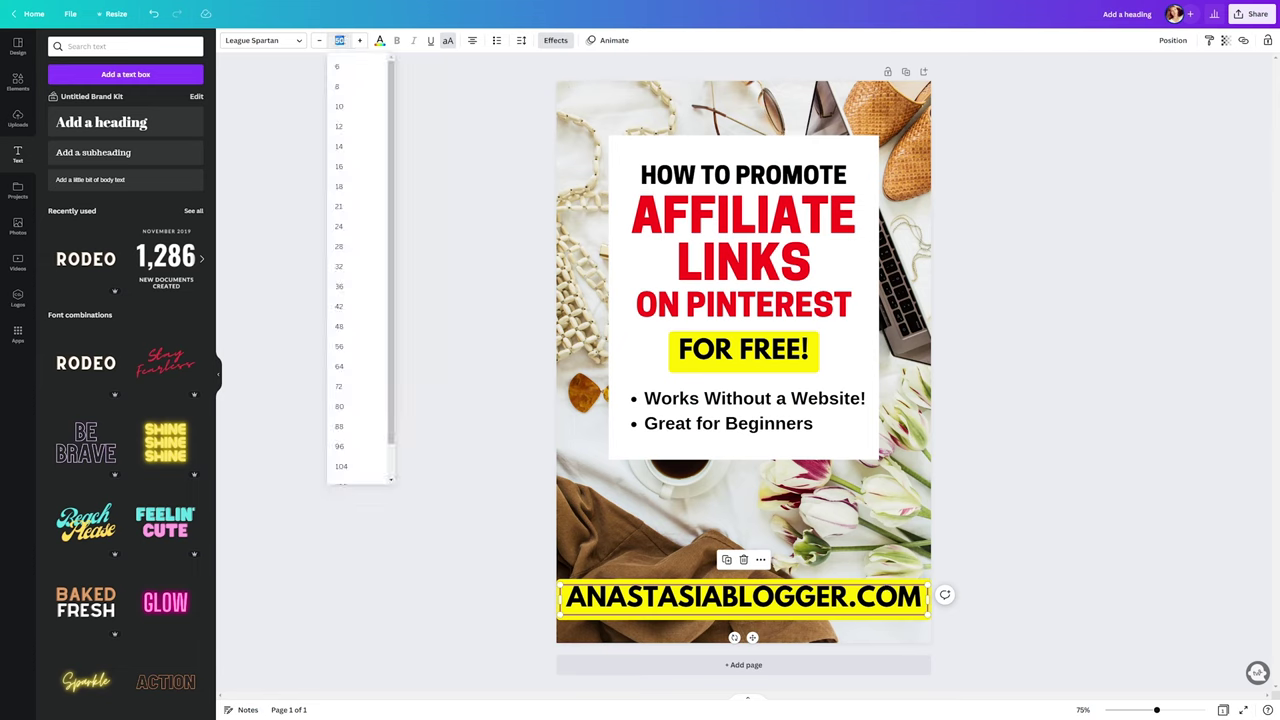
left_click(356, 182)
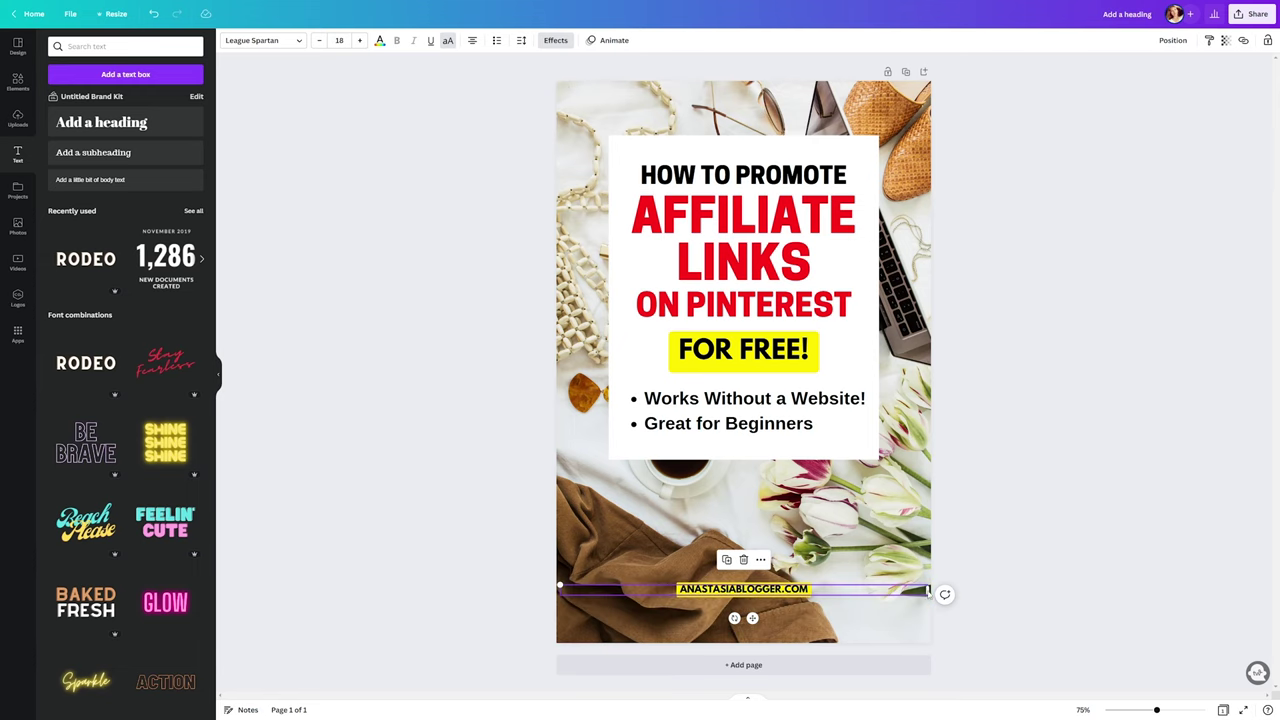
left_click(1020, 518)
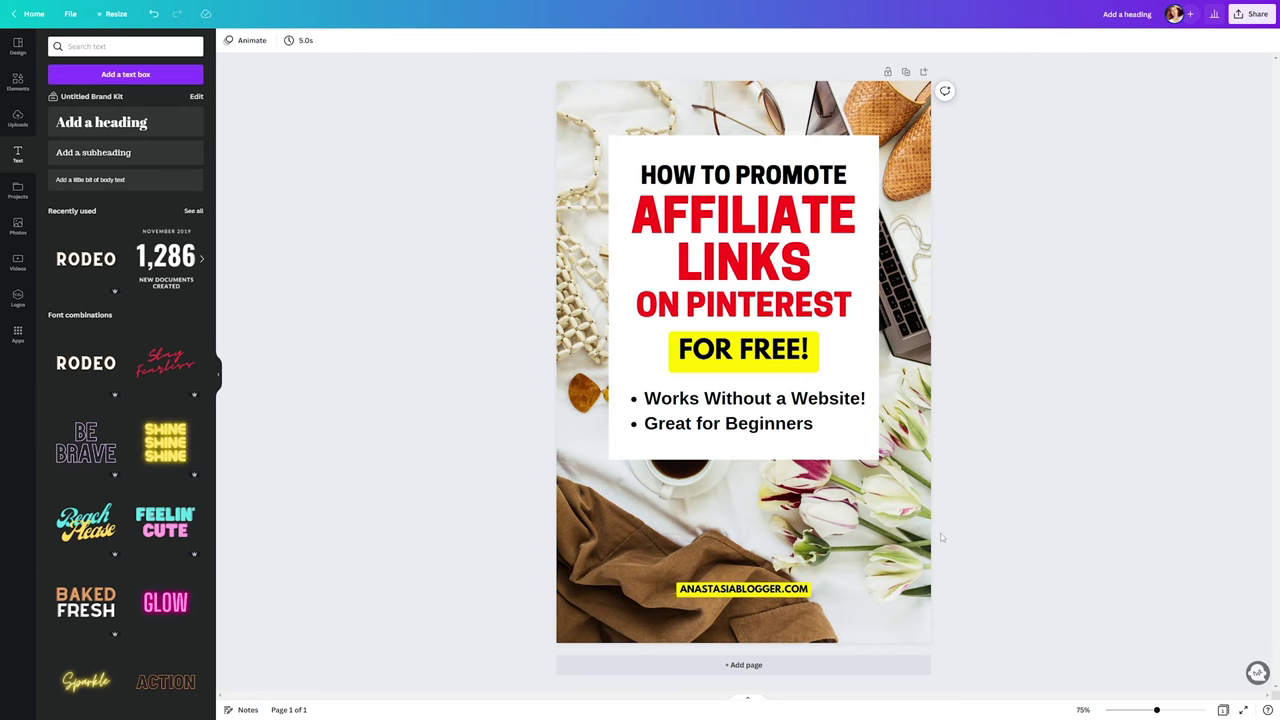
left_click(772, 594)
left_click(1116, 335)
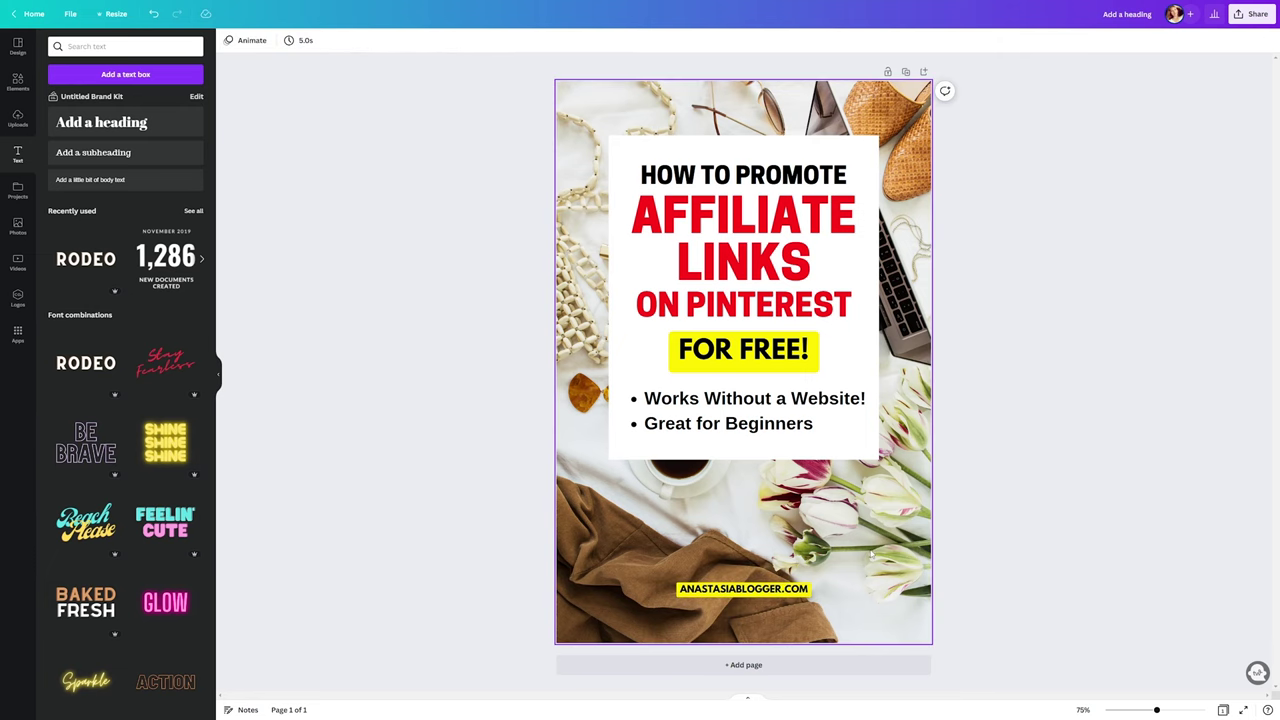
left_click(743, 588)
left_click_drag(743, 588, 743, 598)
left_click(1040, 420)
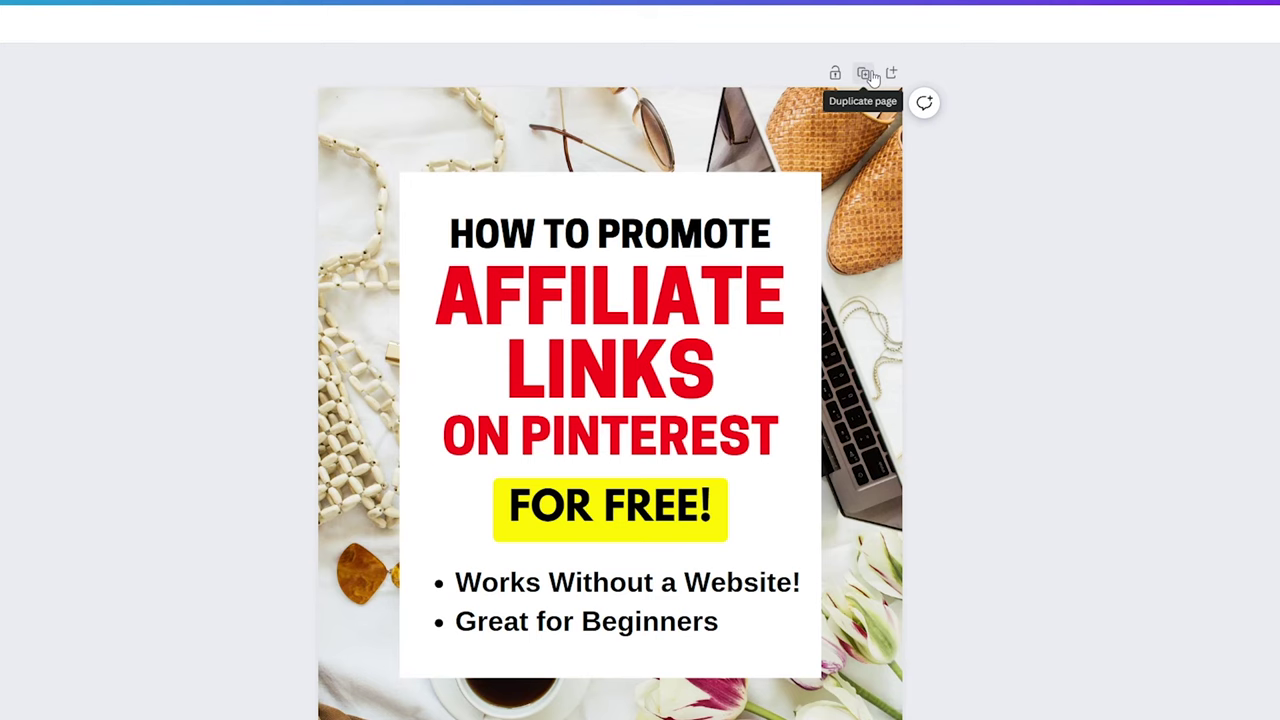
Duplicate the finished pin as Page 2.
left_click(866, 75)
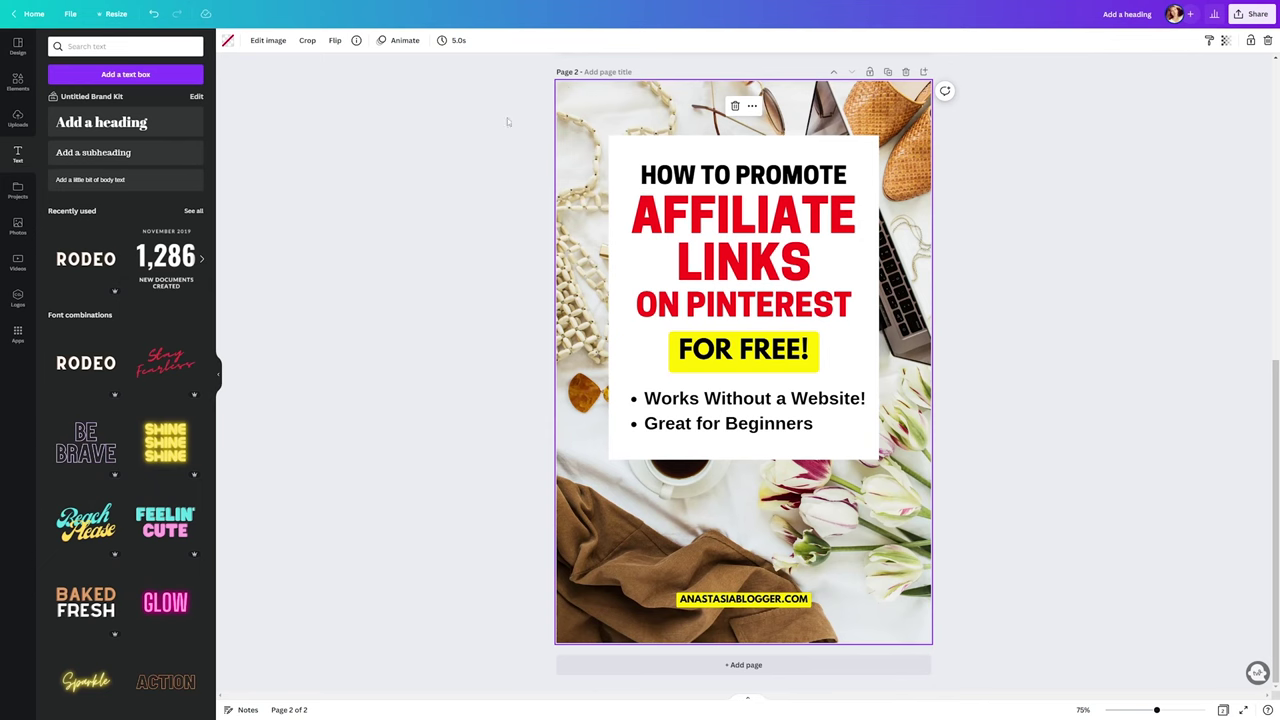
Set the pink desk photo with scissors, a watch and a laptop from the 'blogger' results as page 2's background.
left_click(18, 225)
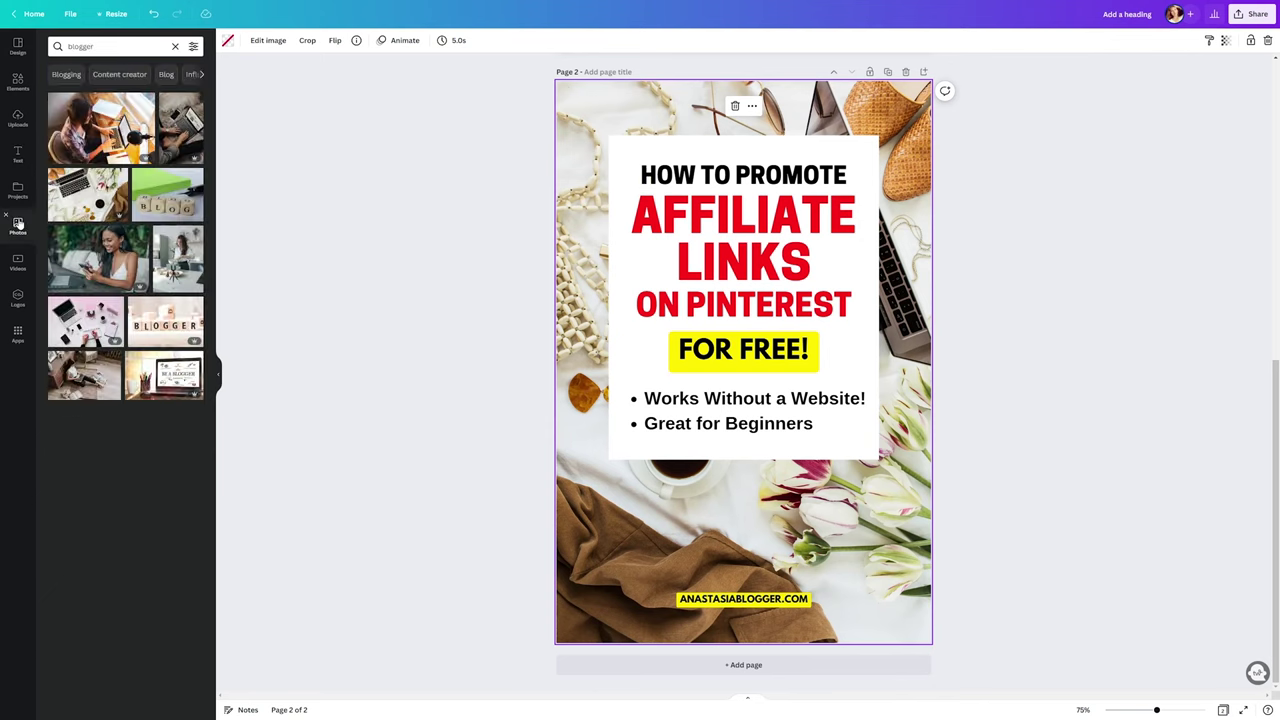
scroll(152, 262, "down", 7)
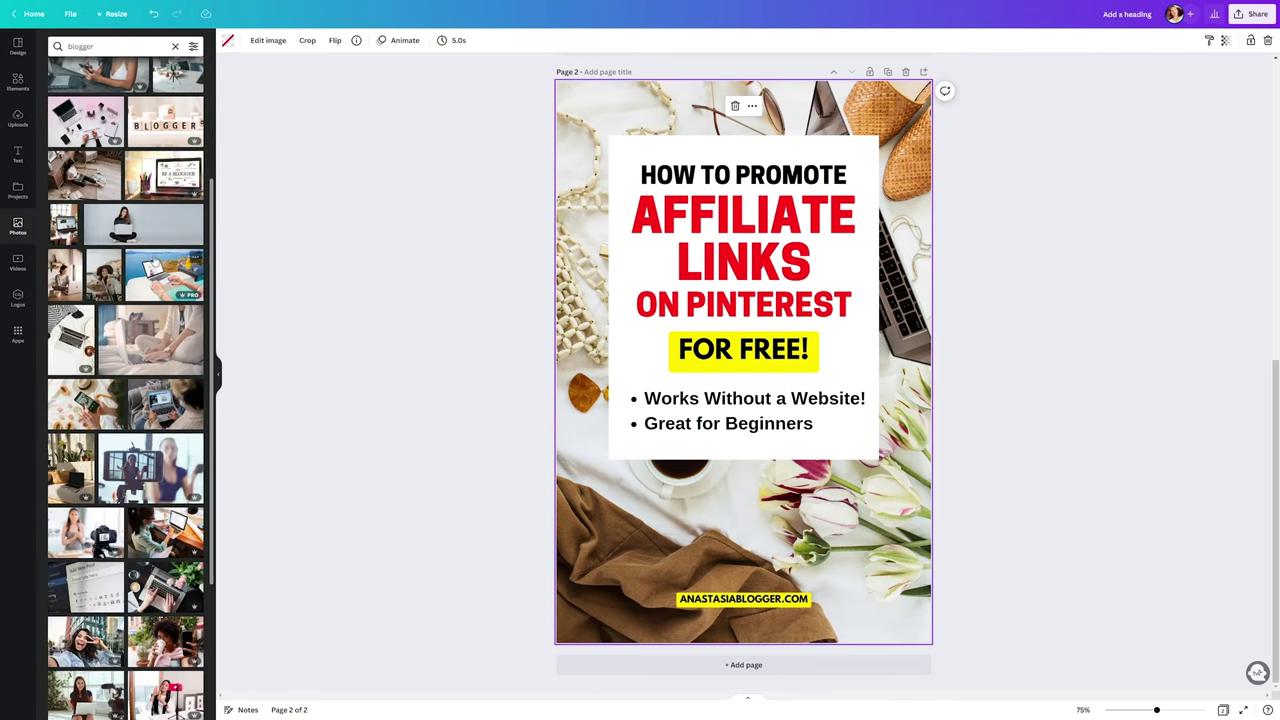
scroll(137, 325, "down", 9)
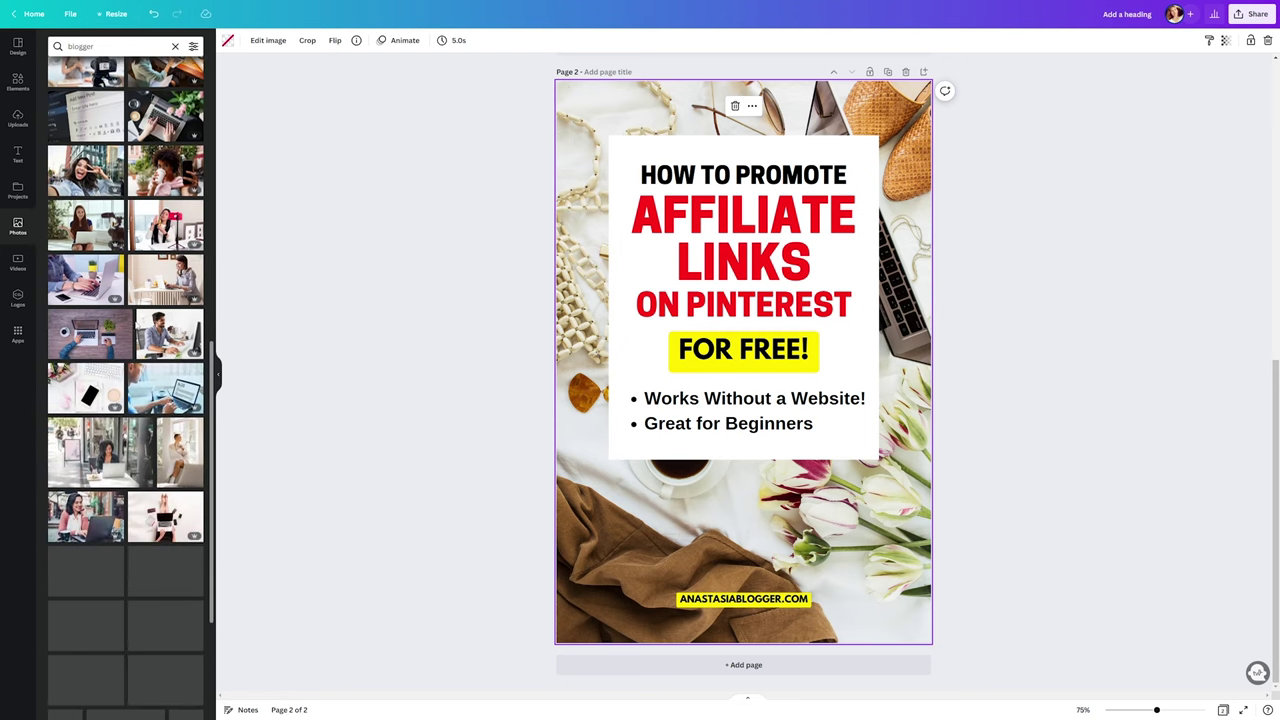
scroll(138, 330, "down", 10)
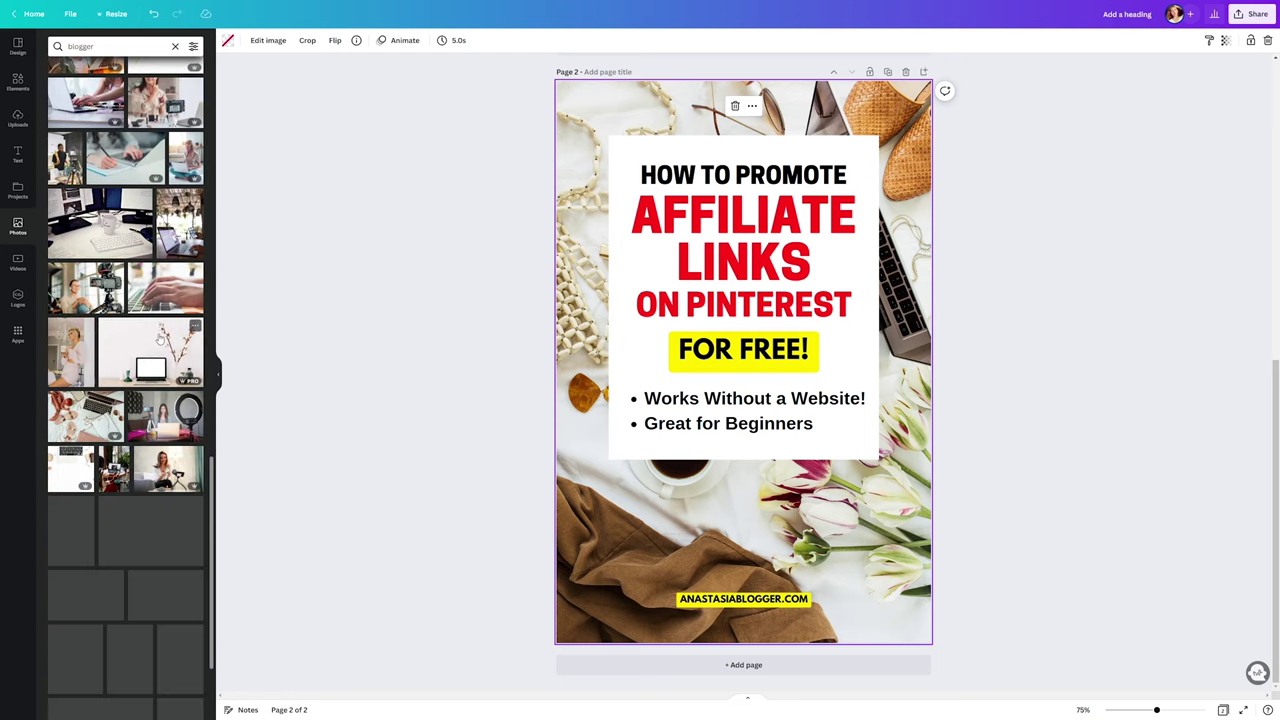
scroll(141, 344, "down", 4)
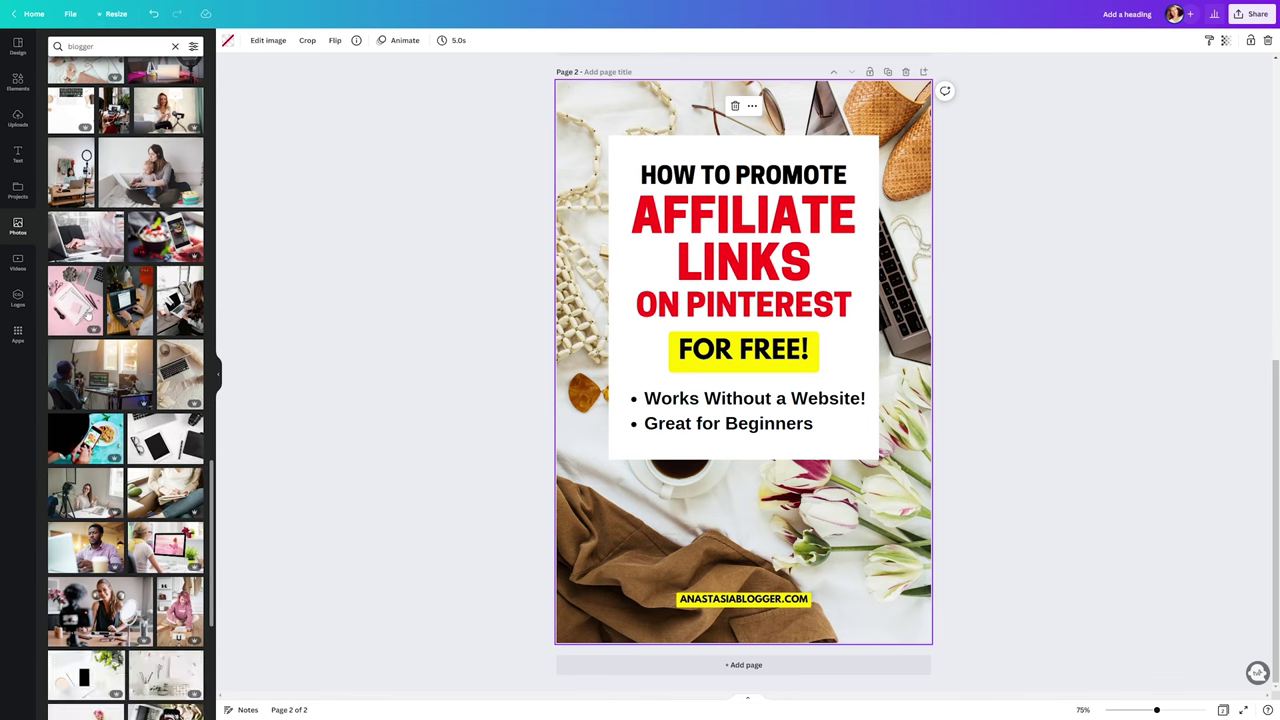
left_click_drag(76, 300, 587, 245)
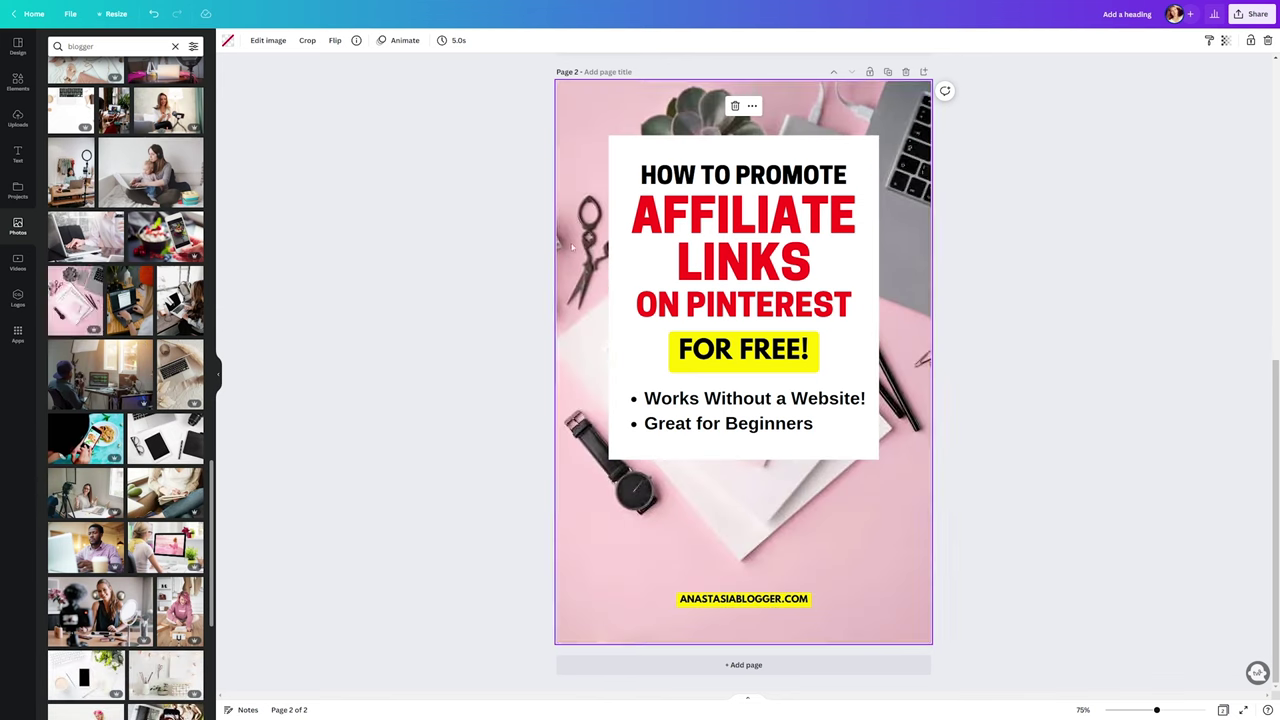
left_click(994, 232)
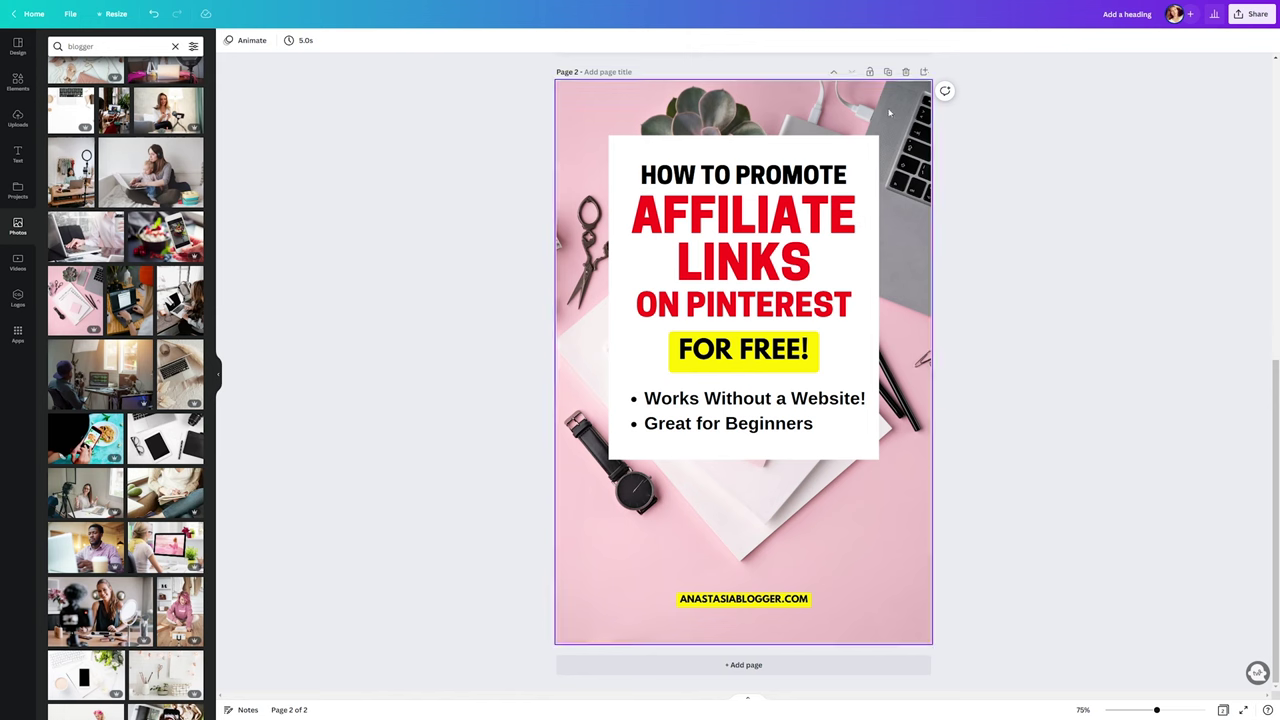
left_click(633, 144)
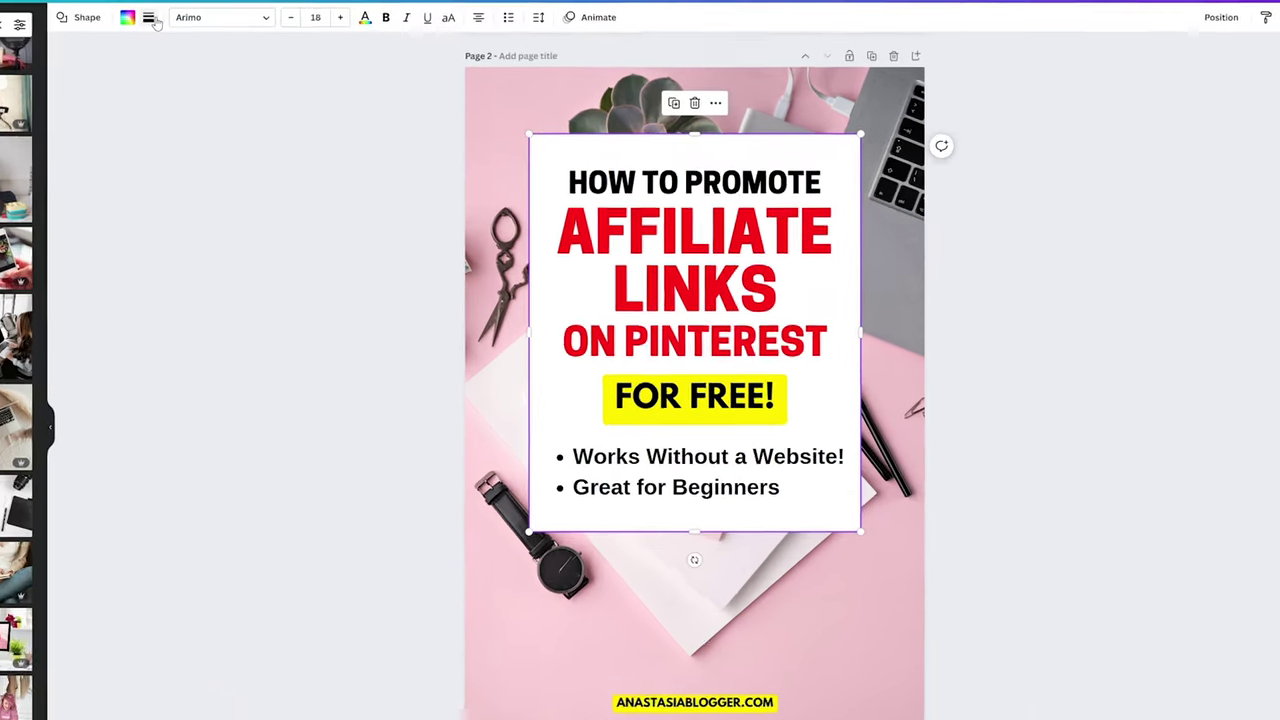
Apply a solid black border of weight 6 to the white text panel on page 2.
left_click(299, 41)
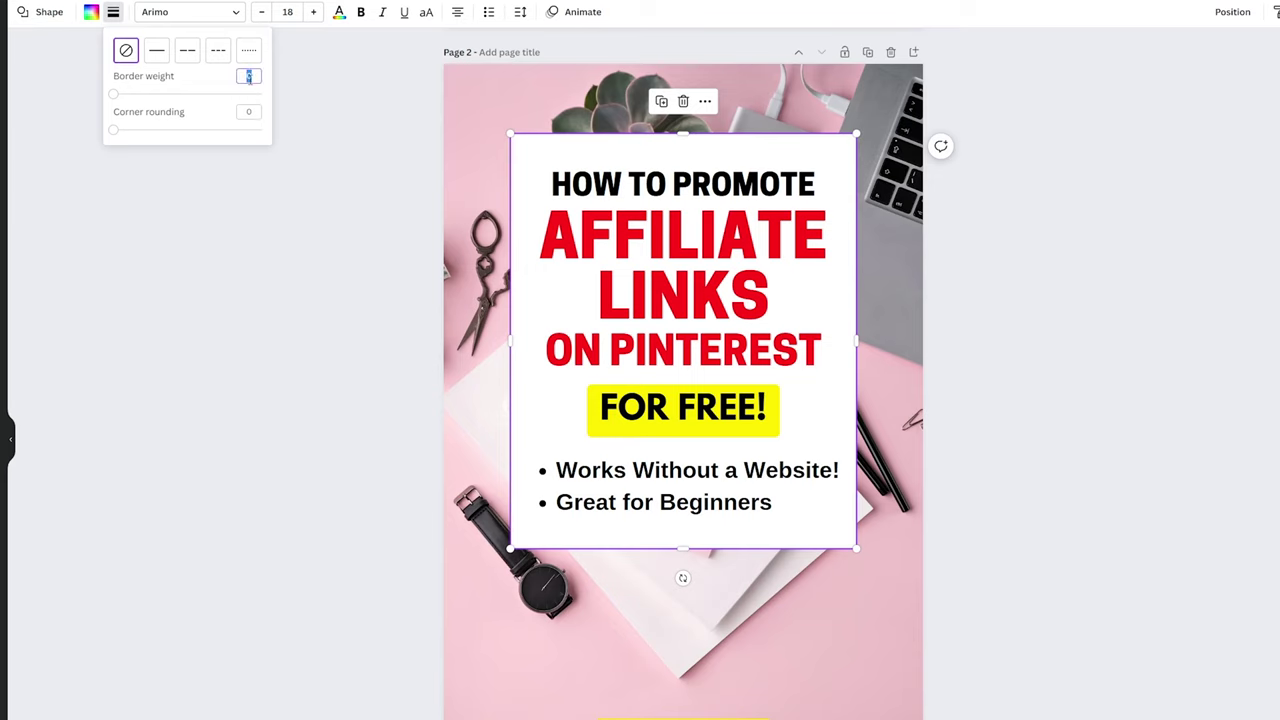
key("Return")
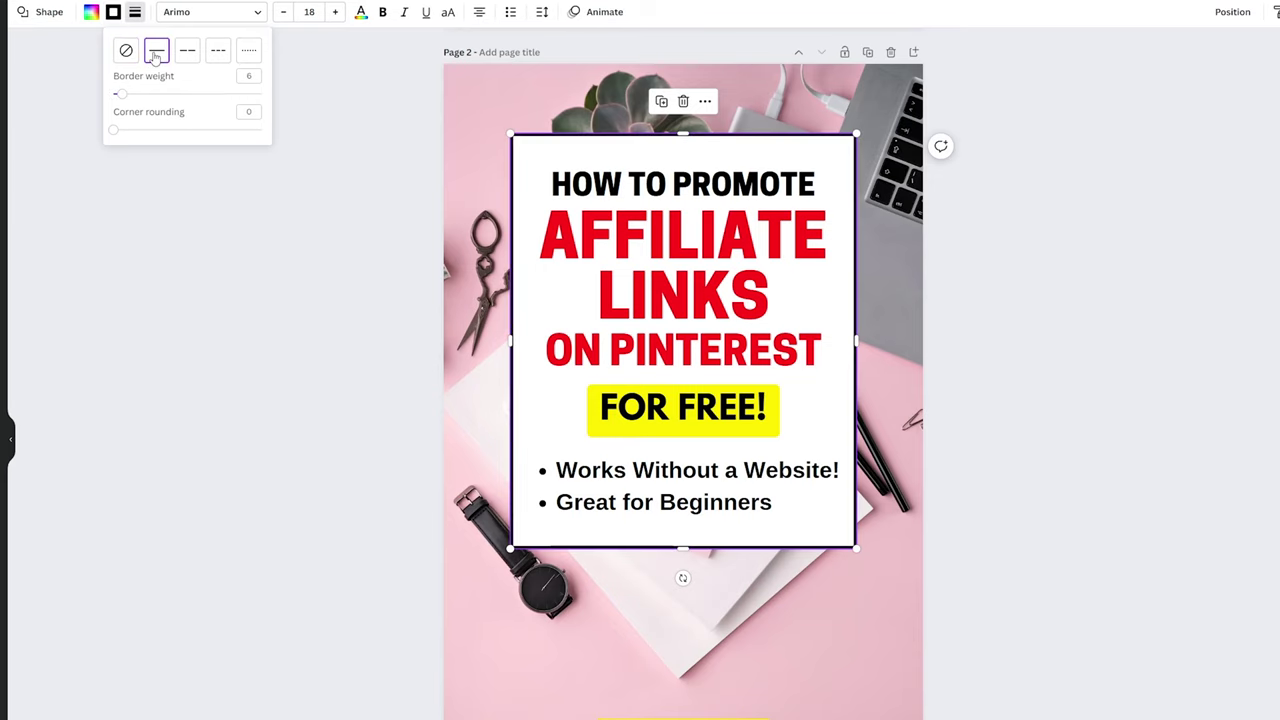
left_click(348, 291)
left_click(348, 291)
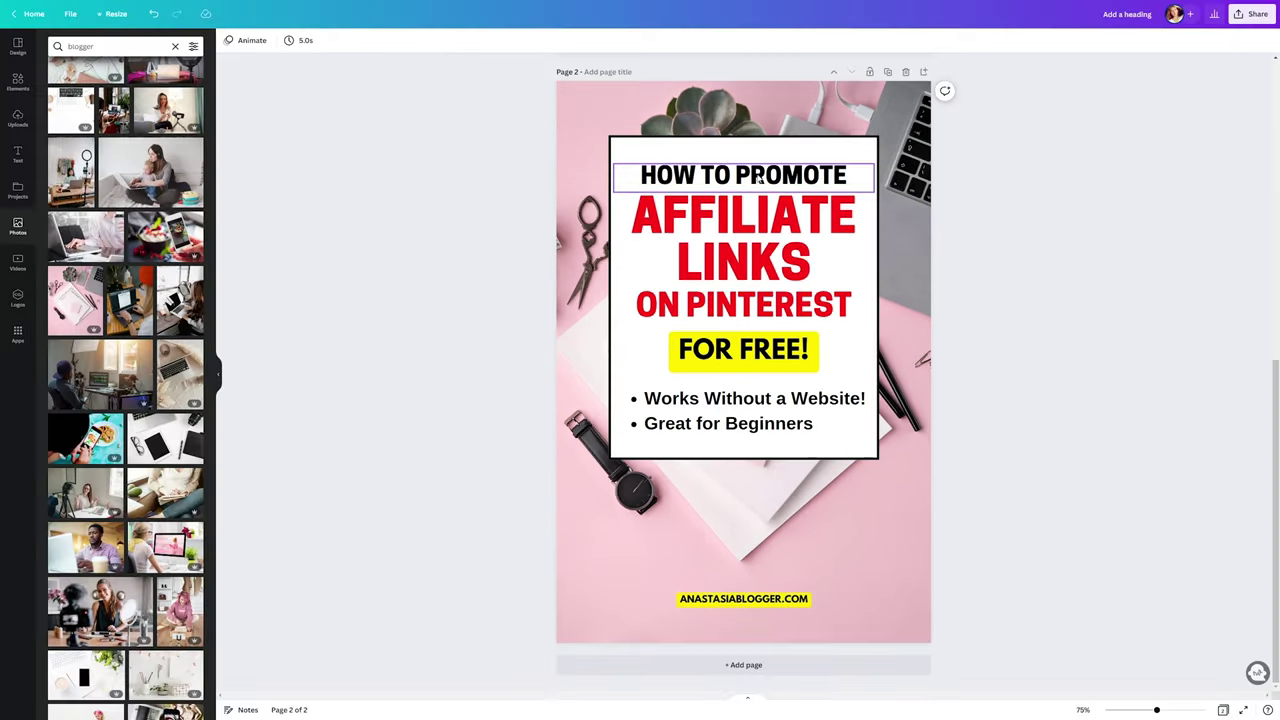
Change the headline to AFFILIATE MARKETING ON PINTEREST, dropping the HOW TO PROMOTE line.
double_click(683, 295)
type("MARKETING")
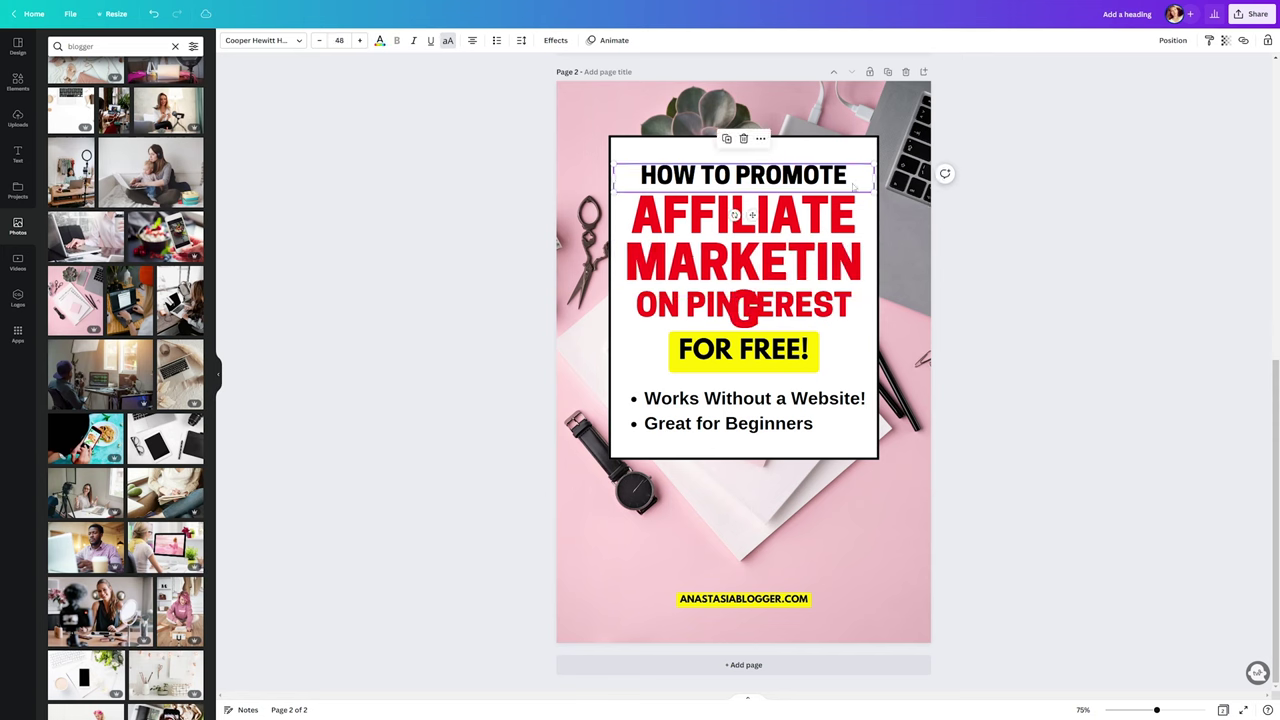
key("Delete")
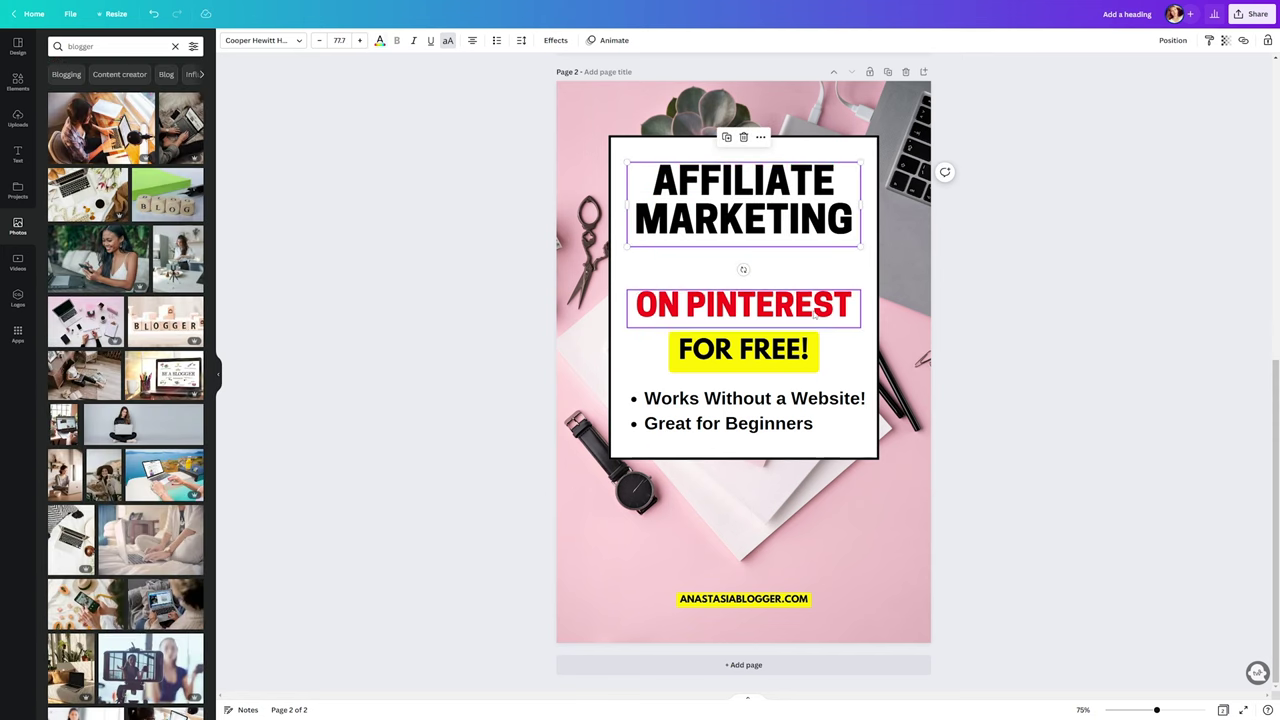
Replace FOR FREE! with HOW TO PROMOTE YOUR LINKS SAFELY in Cooper Hewitt Heavy, widened to fit.
left_click(750, 349)
double_click(750, 349)
type("HOW TO PROMOTE YOUR LINKS SAFEL")
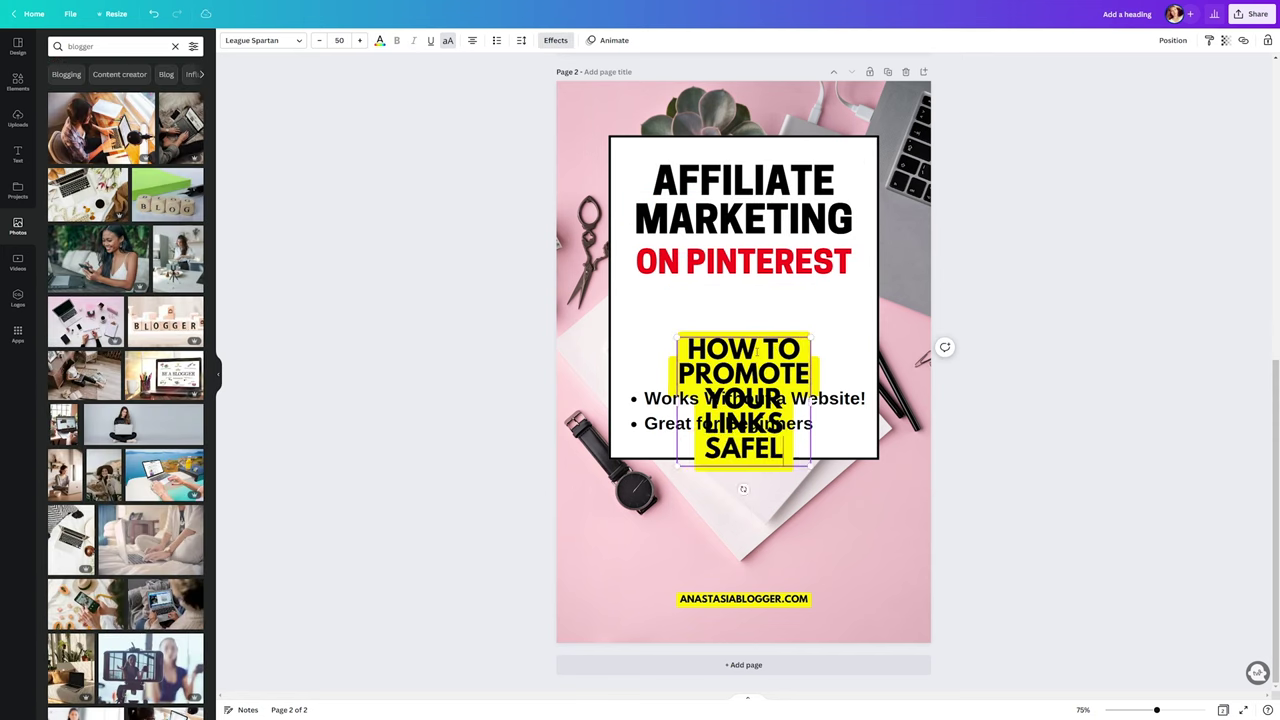
type("Y")
left_click(262, 40)
type("coop")
left_click(87, 114)
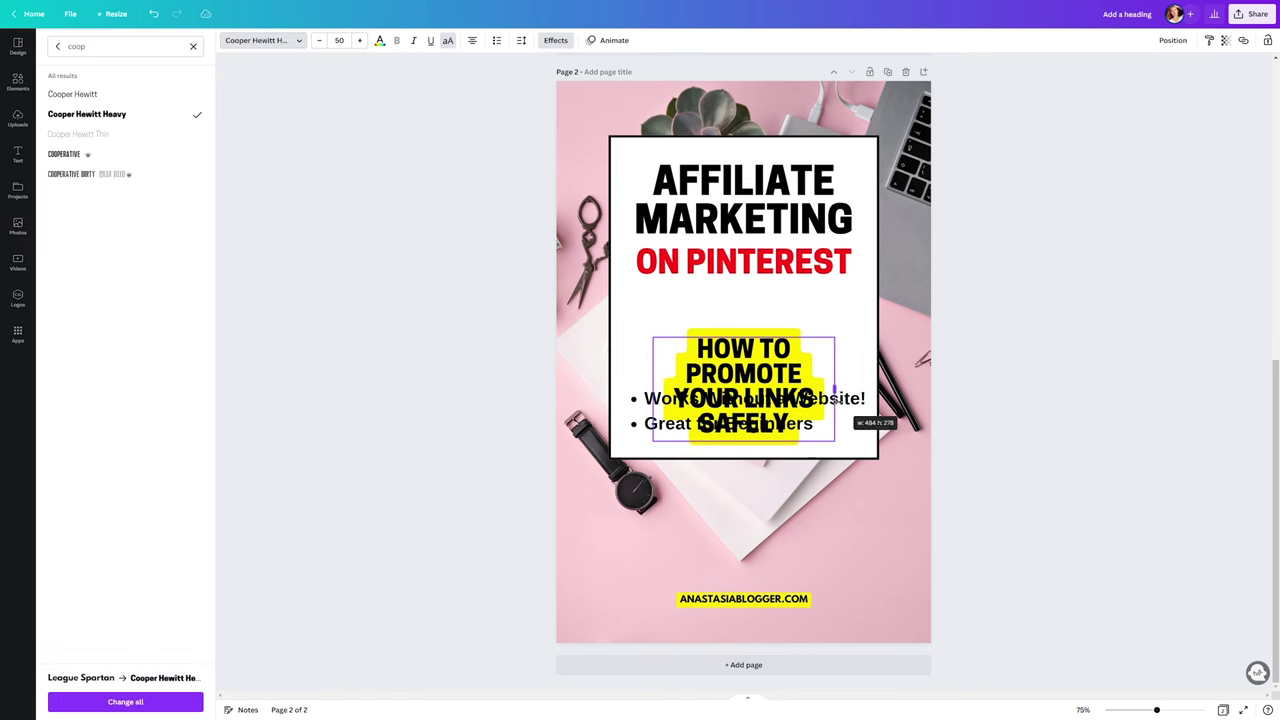
left_click_drag(834, 398, 862, 400)
Give the label a square-cornered blue background highlight.
left_click(555, 40)
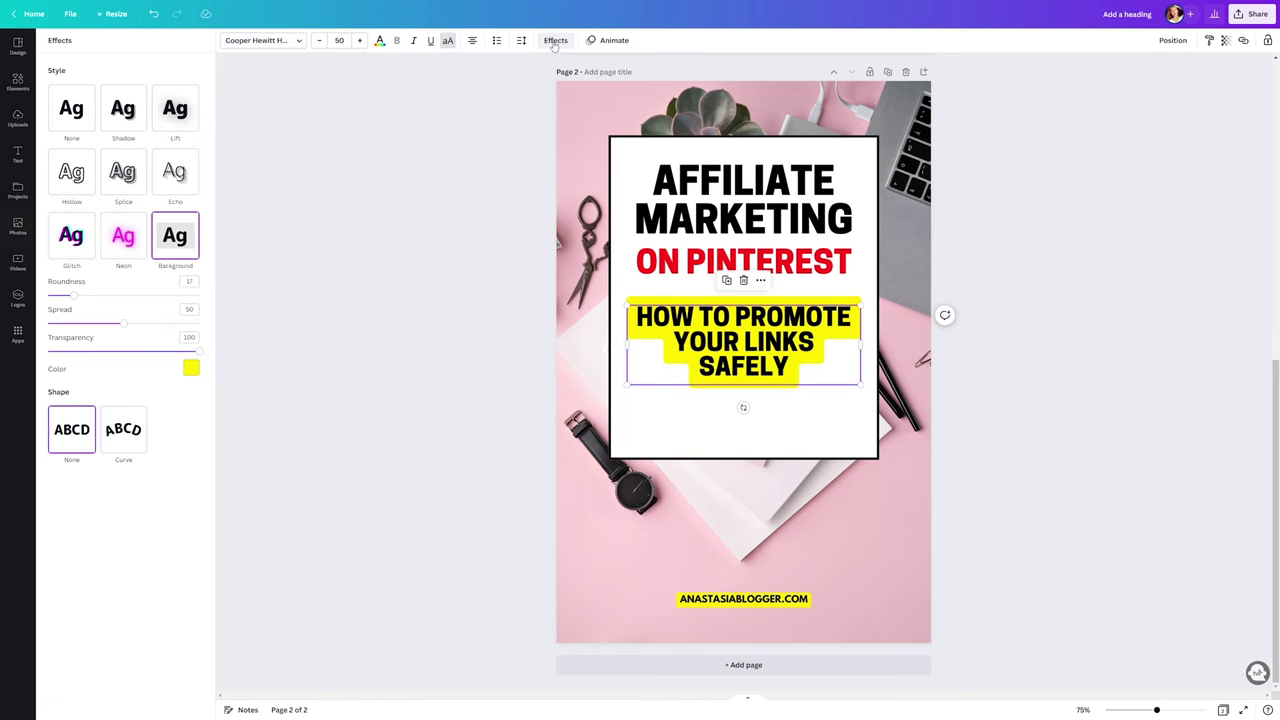
left_click_drag(75, 295, 48, 295)
left_click(191, 368)
scroll(120, 470, "down", 2)
left_click(178, 479)
left_click(178, 503)
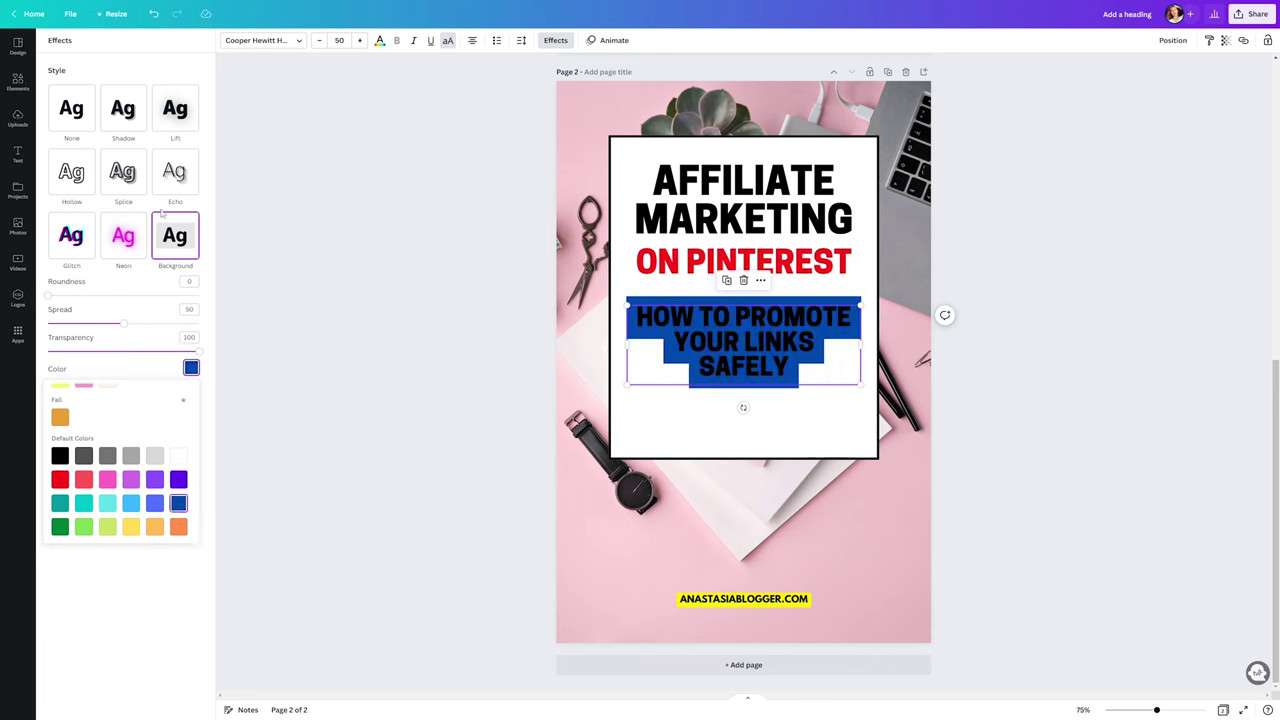
left_click(379, 40)
left_click(1041, 368)
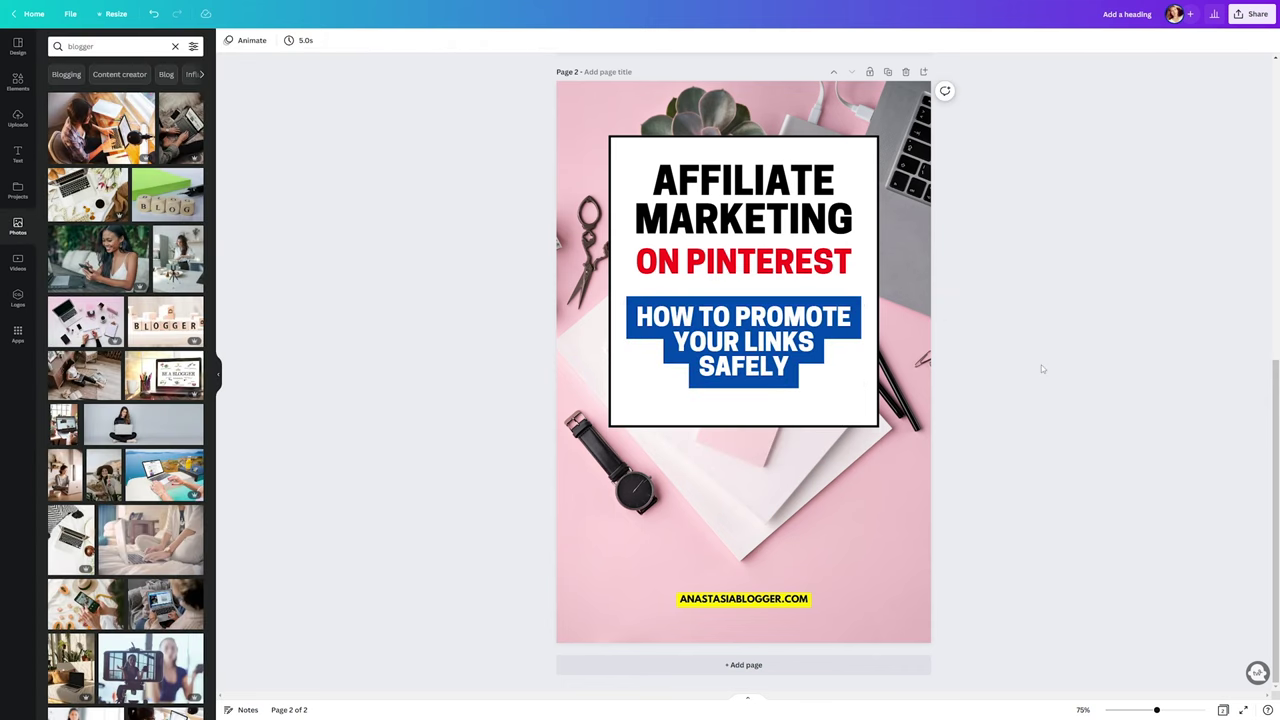
Duplicate page 2 as a new page 3.
left_click(887, 72)
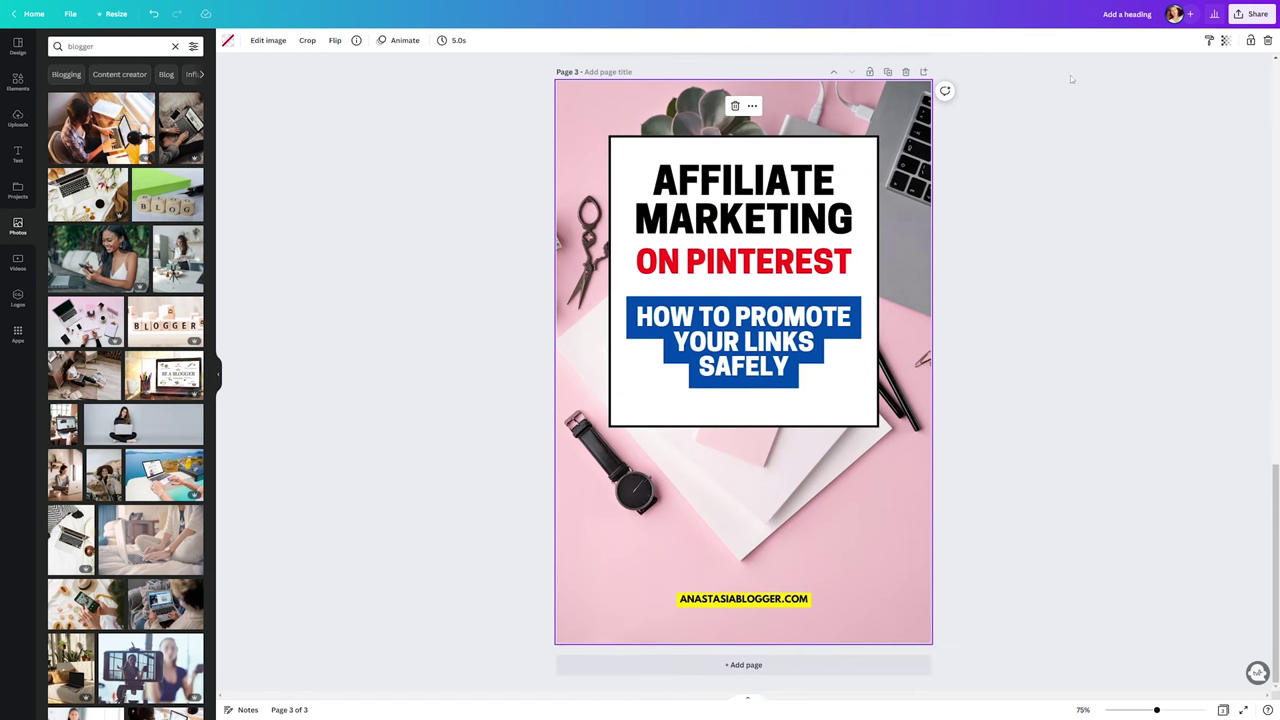
scroll(125, 400, "down", 5)
key("Escape")
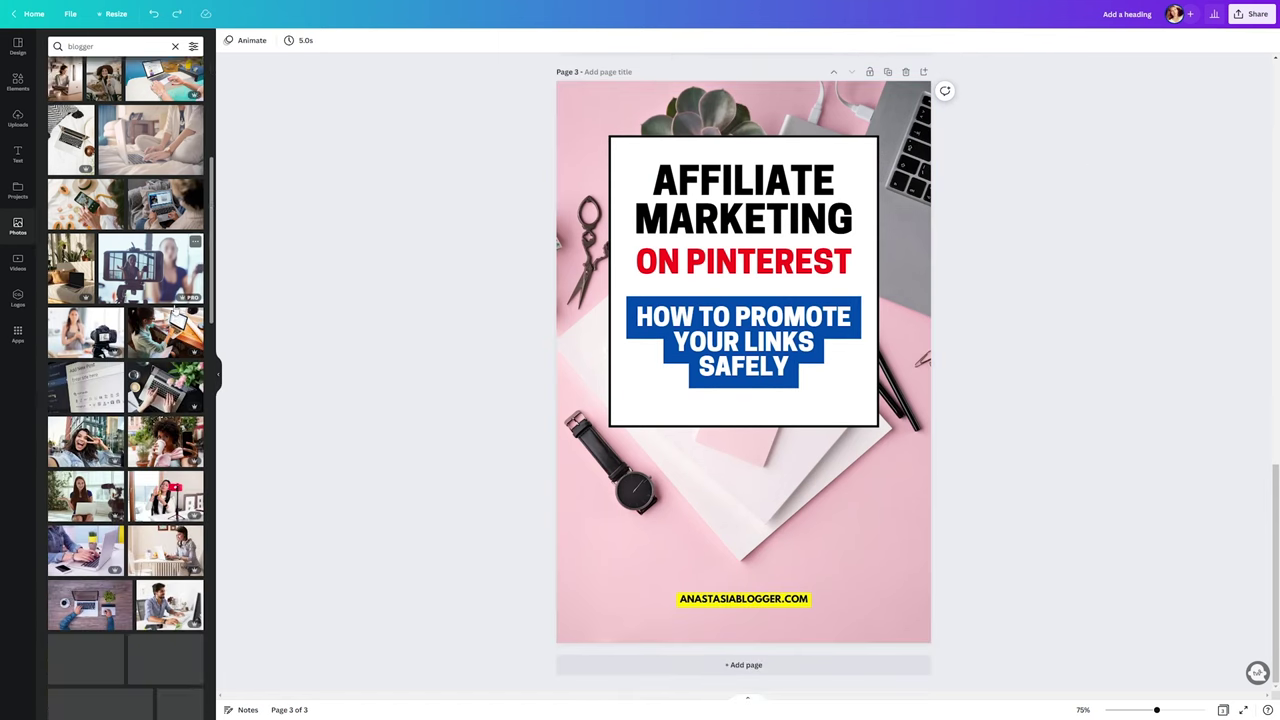
Replace page 3's background with the laptop-on-white-blanket photo, enlarged to fill the page.
scroll(160, 320, "down", 4)
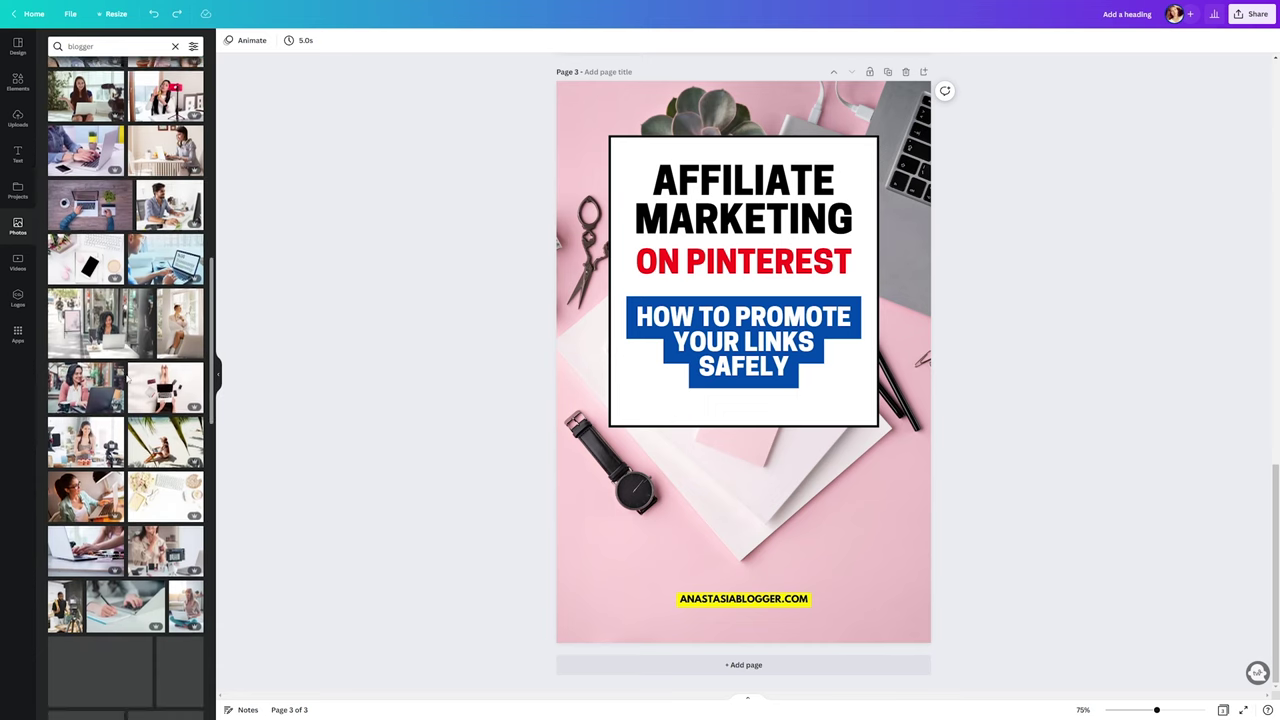
scroll(127, 378, "down", 3)
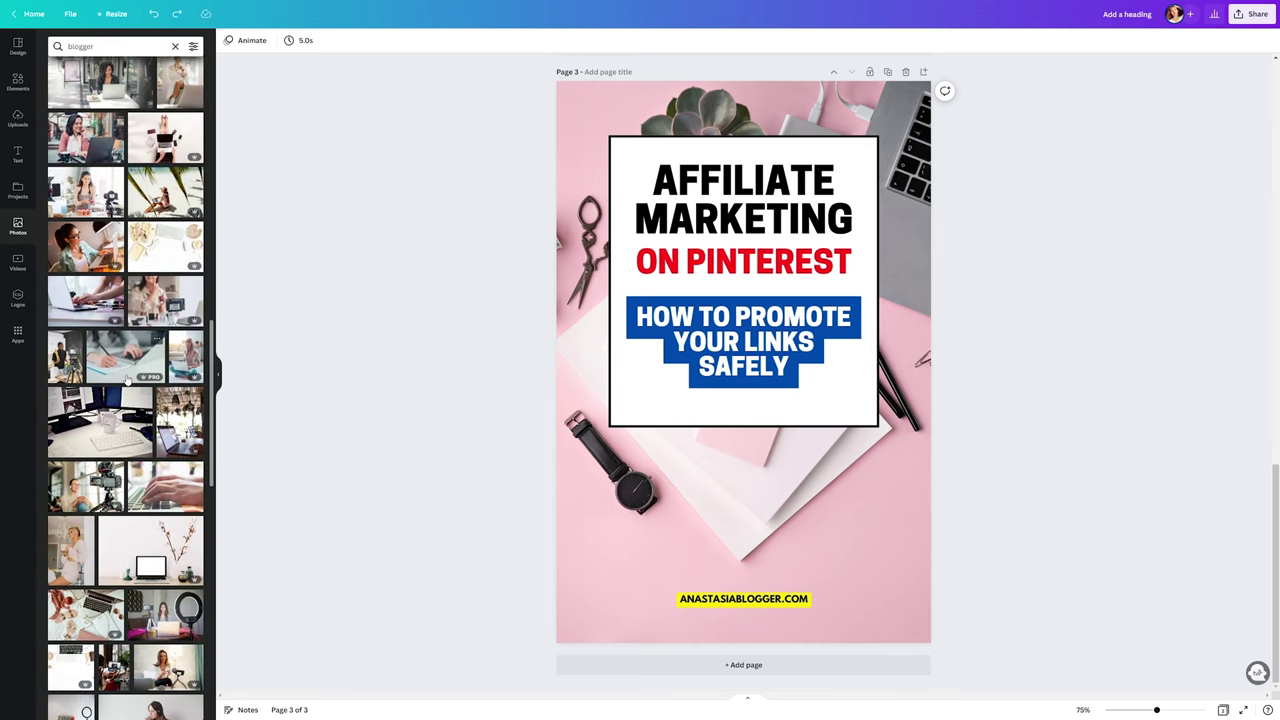
left_click_drag(127, 378, 743, 360)
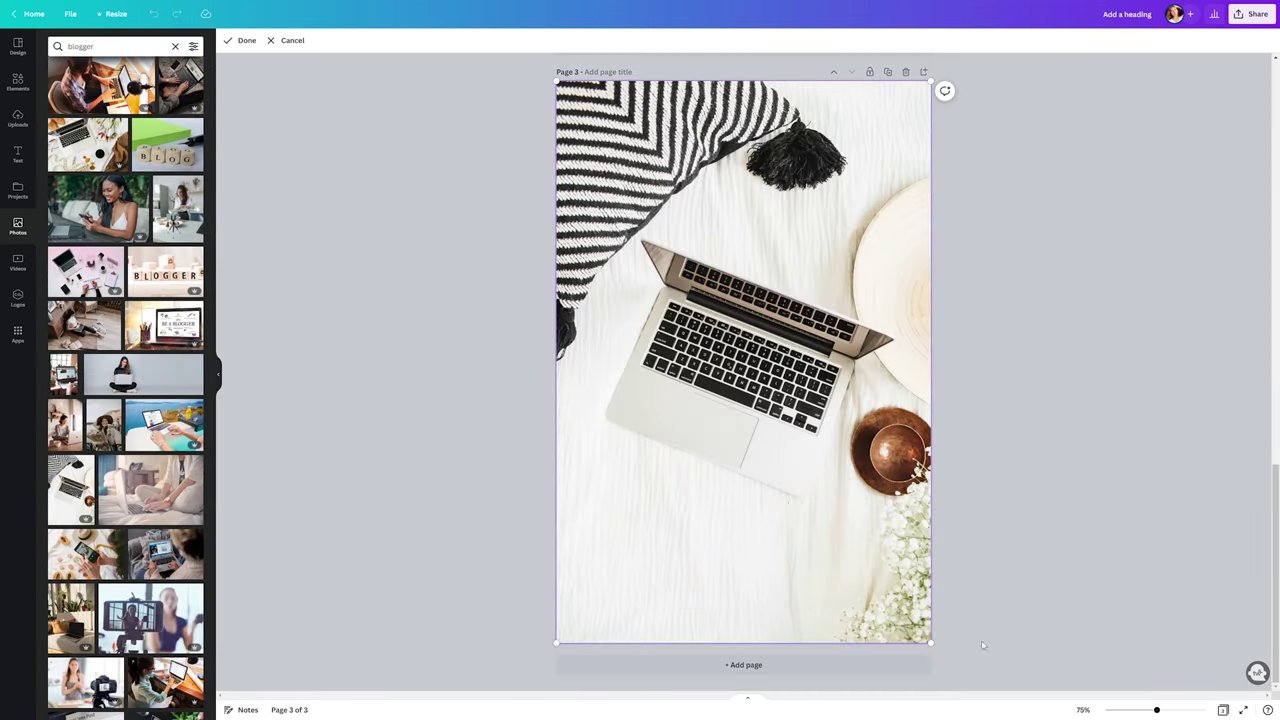
left_click_drag(930, 645, 957, 663)
left_click(1051, 471)
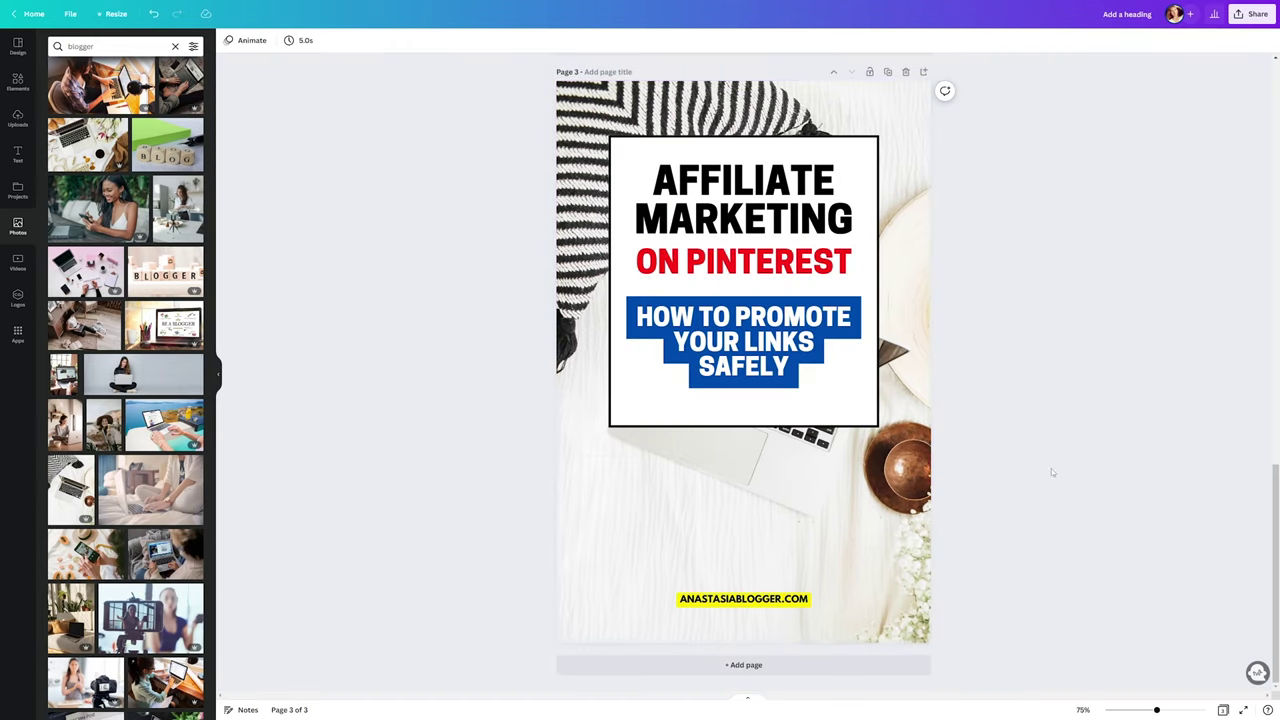
Remove the white box's border, shorten it below ON PINTEREST and stretch it to full page width.
left_click(663, 155)
left_click(315, 40)
left_click(324, 69)
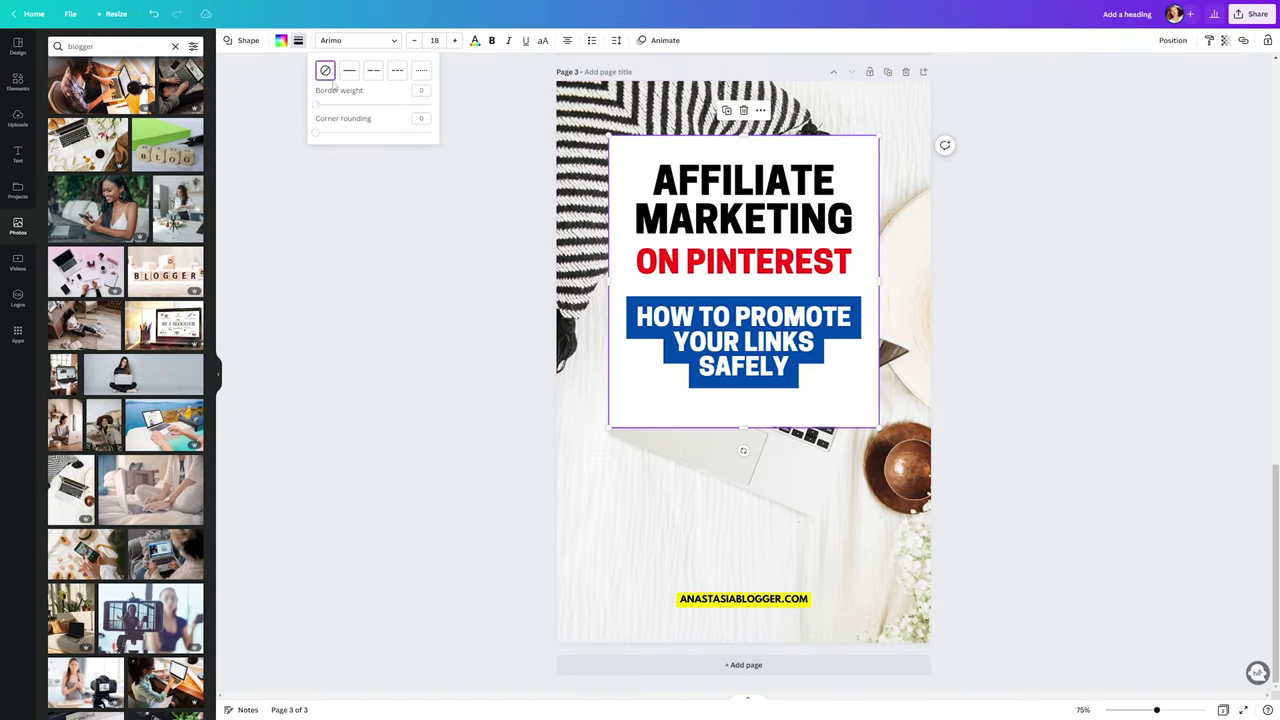
left_click(409, 244)
left_click(754, 400)
left_click_drag(743, 427, 743, 291)
left_click_drag(609, 210, 556, 212)
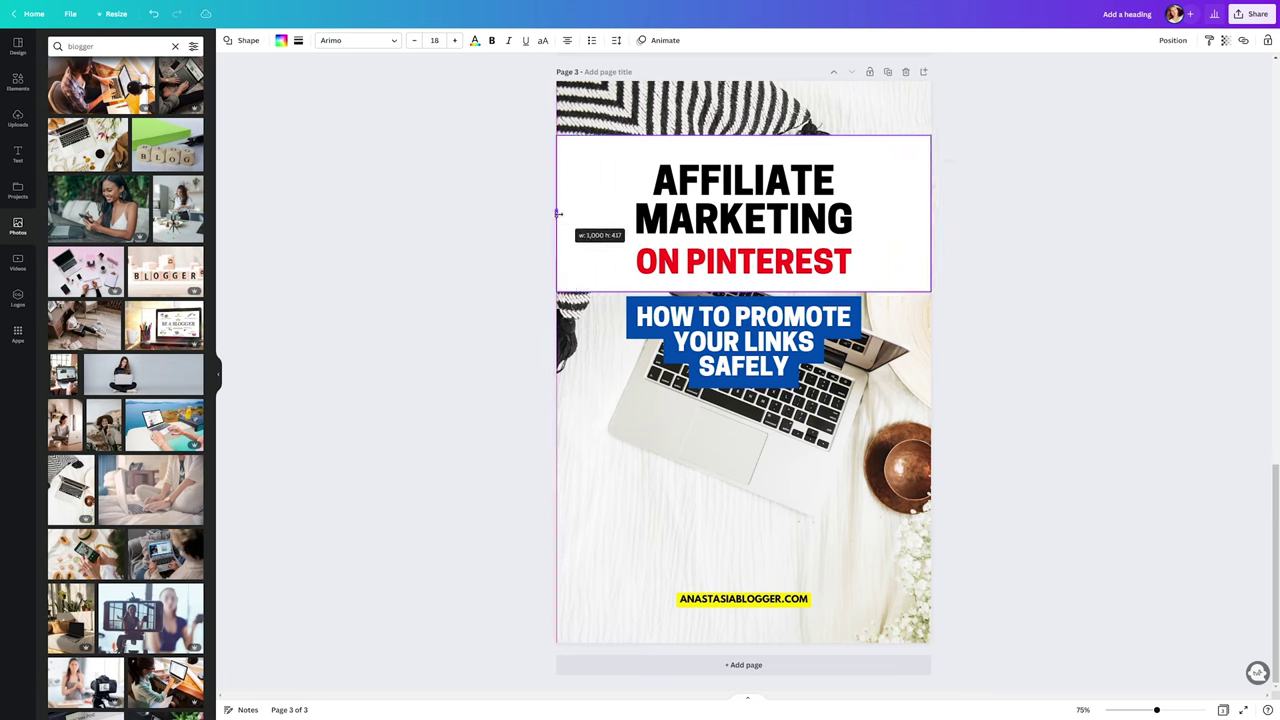
left_click(1061, 230)
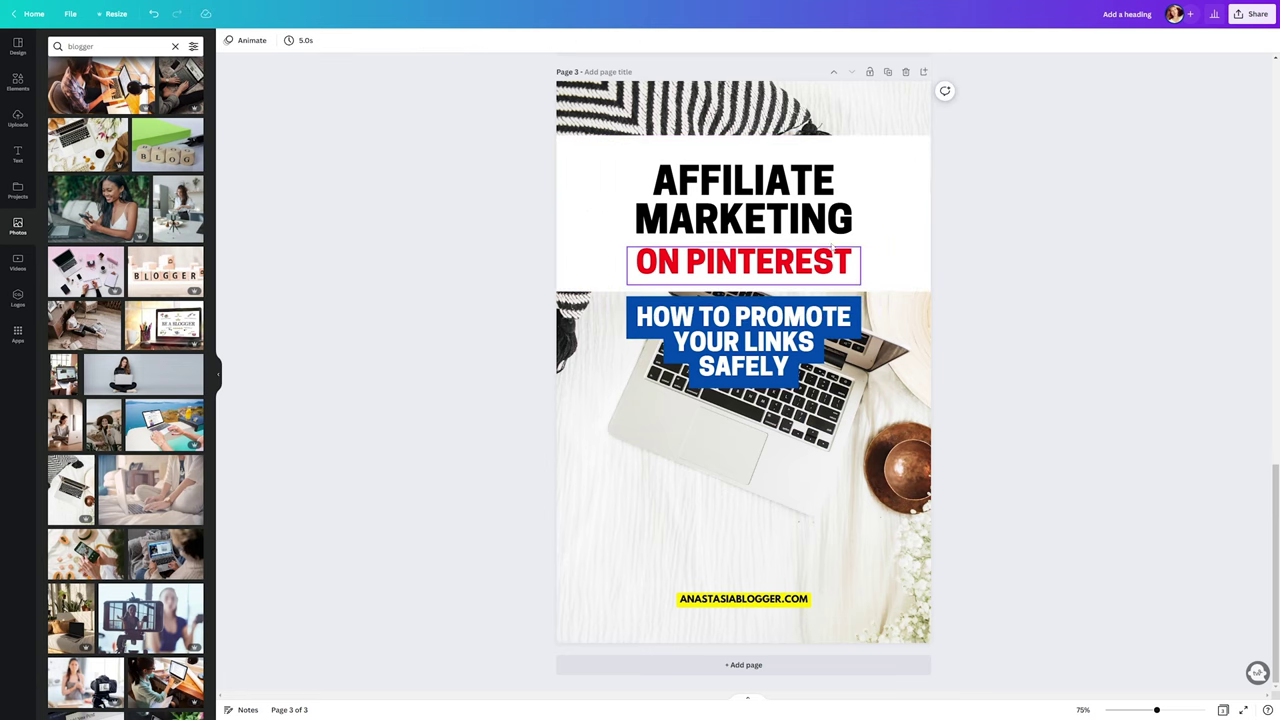
Retype the title as 'PROMOTE YOUR LINKS ON PINTEREST', widen it, and set it in Playfair Display.
double_click(743, 220)
type("PROMOTE YOUR LINKS ON PINTEREST")
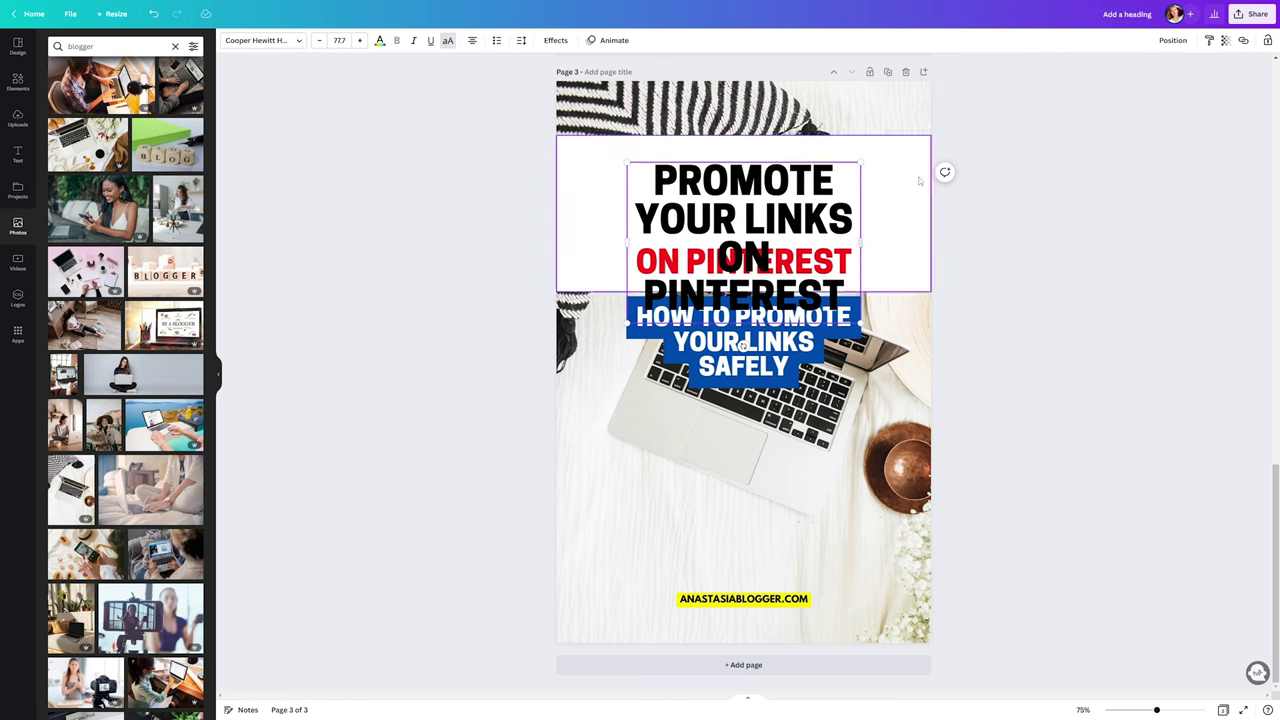
left_click_drag(862, 230, 908, 240)
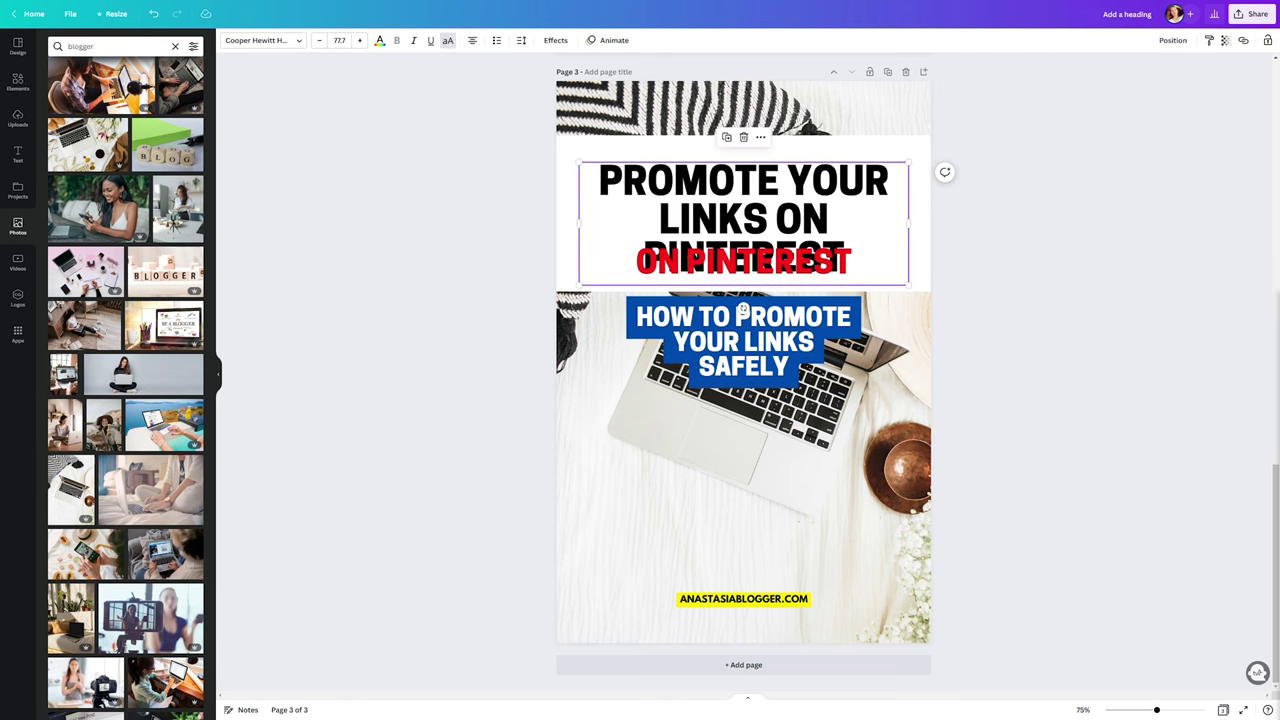
left_click(262, 40)
type("play")
left_click(75, 93)
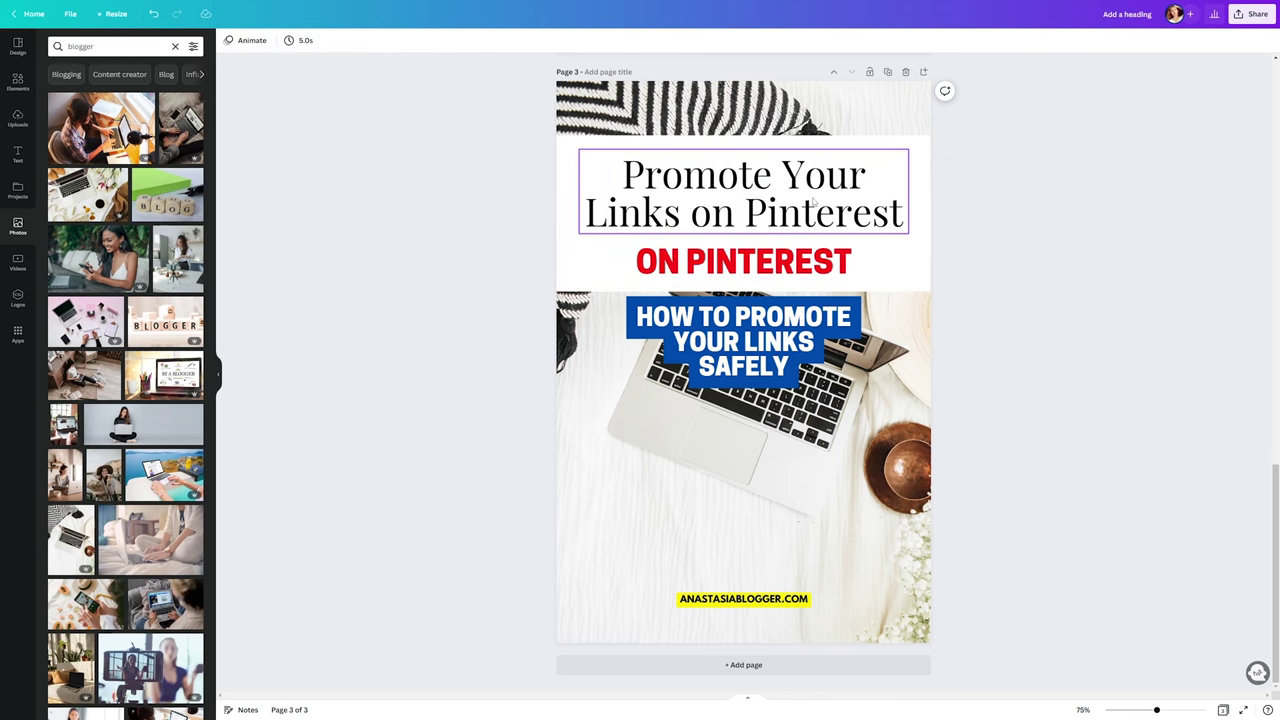
Color the words 'on Pinterest' red and delete the old red ON PINTEREST line.
left_click(813, 200)
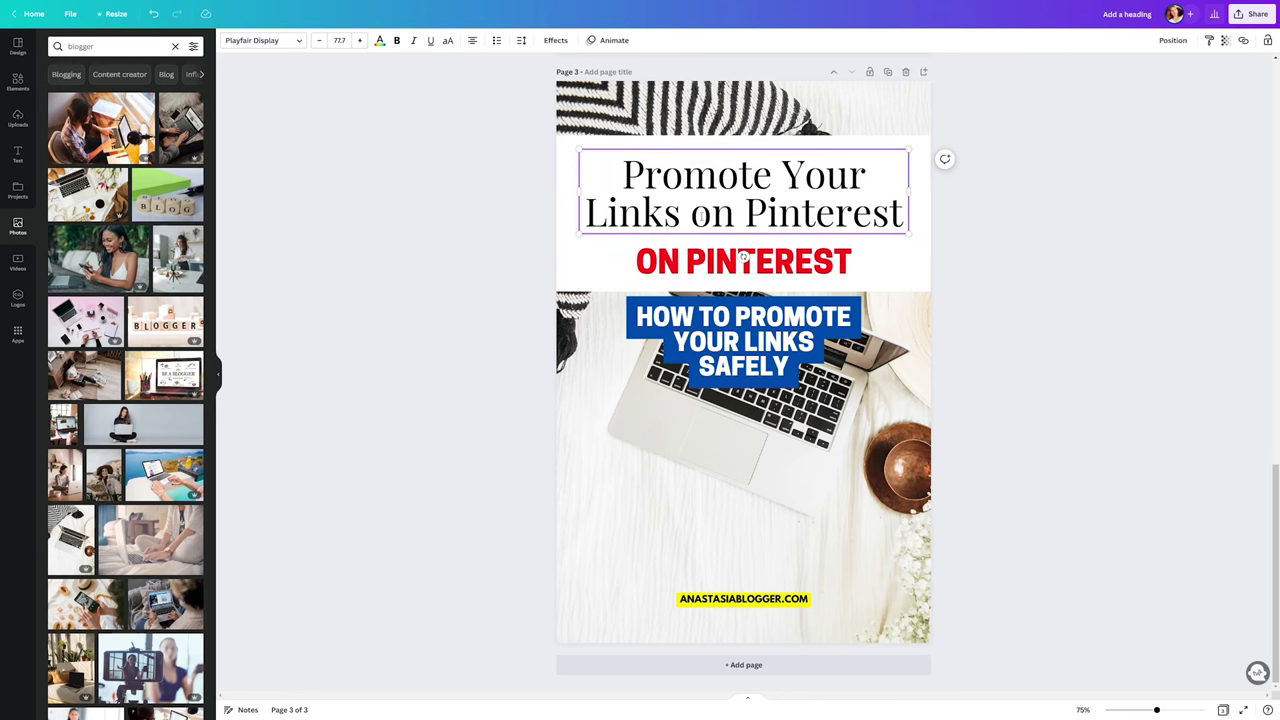
left_click_drag(905, 214, 690, 214)
left_click(379, 40)
left_click(114, 89)
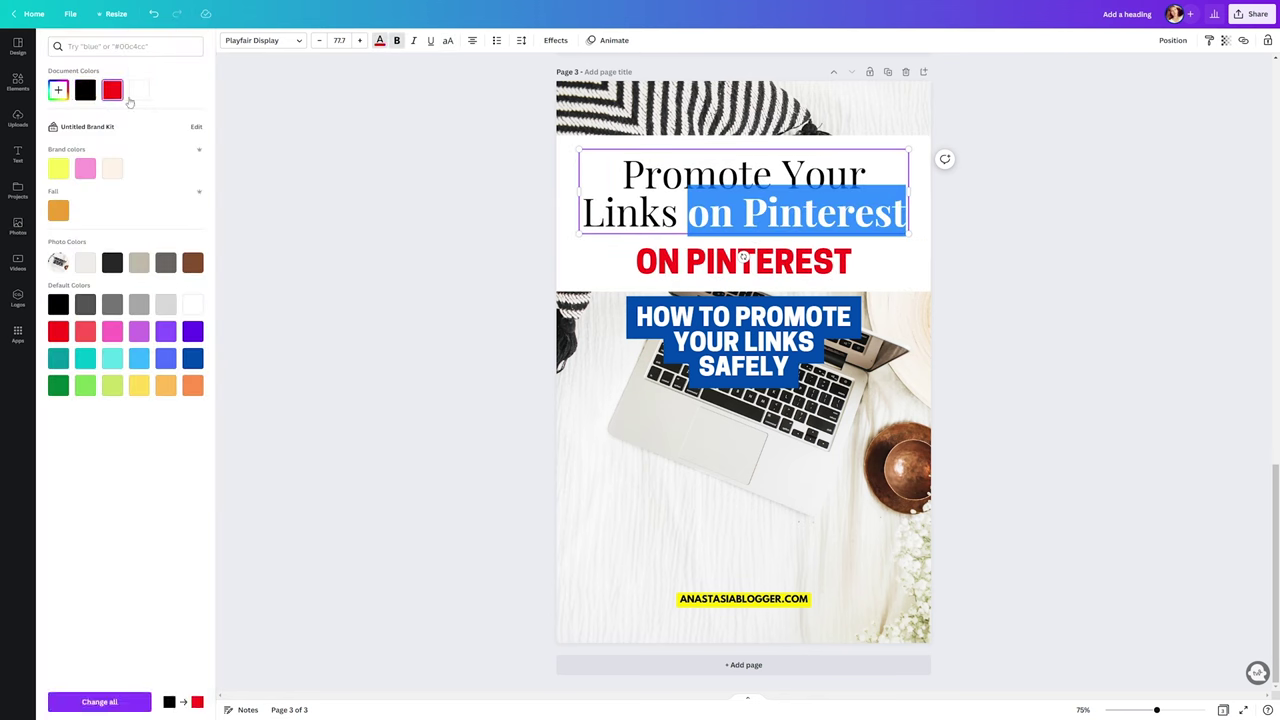
left_click(490, 248)
left_click(800, 262)
key("Delete")
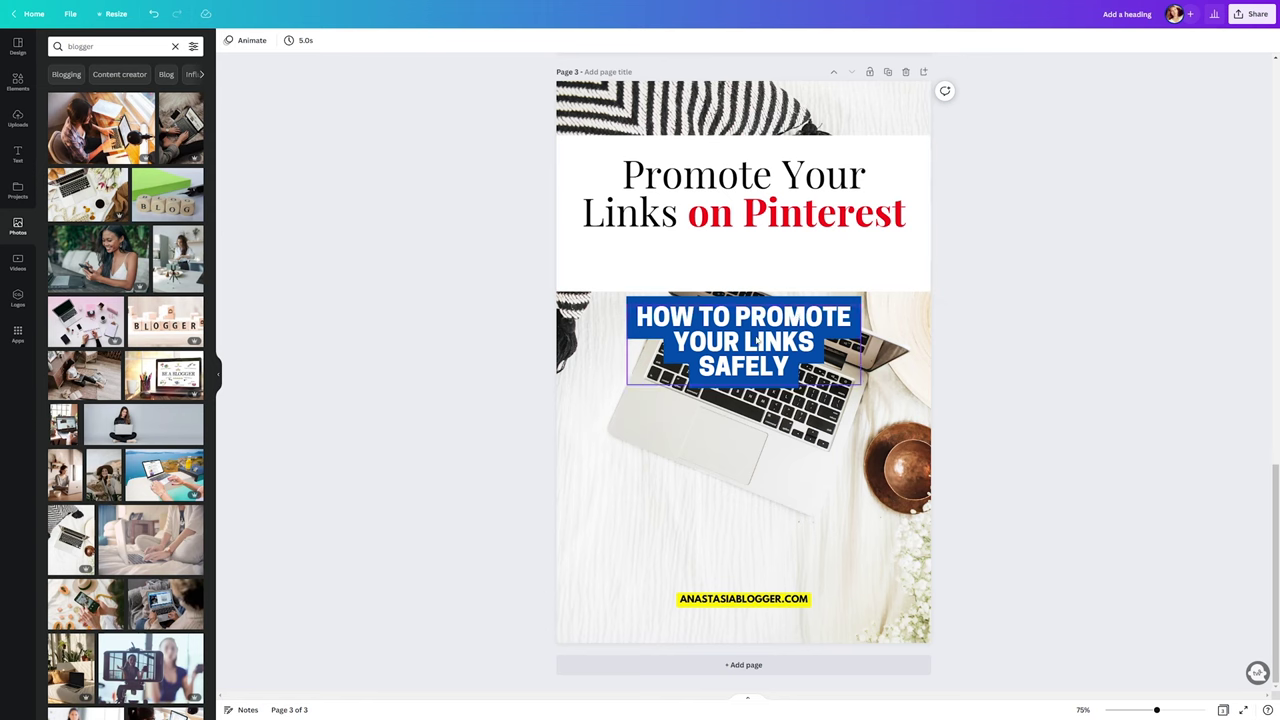
Move the label under the title as one-line 'AFFILIATE MARKETING' at size 42 with a red background.
left_click_drag(757, 343, 757, 293)
double_click(757, 293)
key("ctrl+a")
type("AFFILIATE")
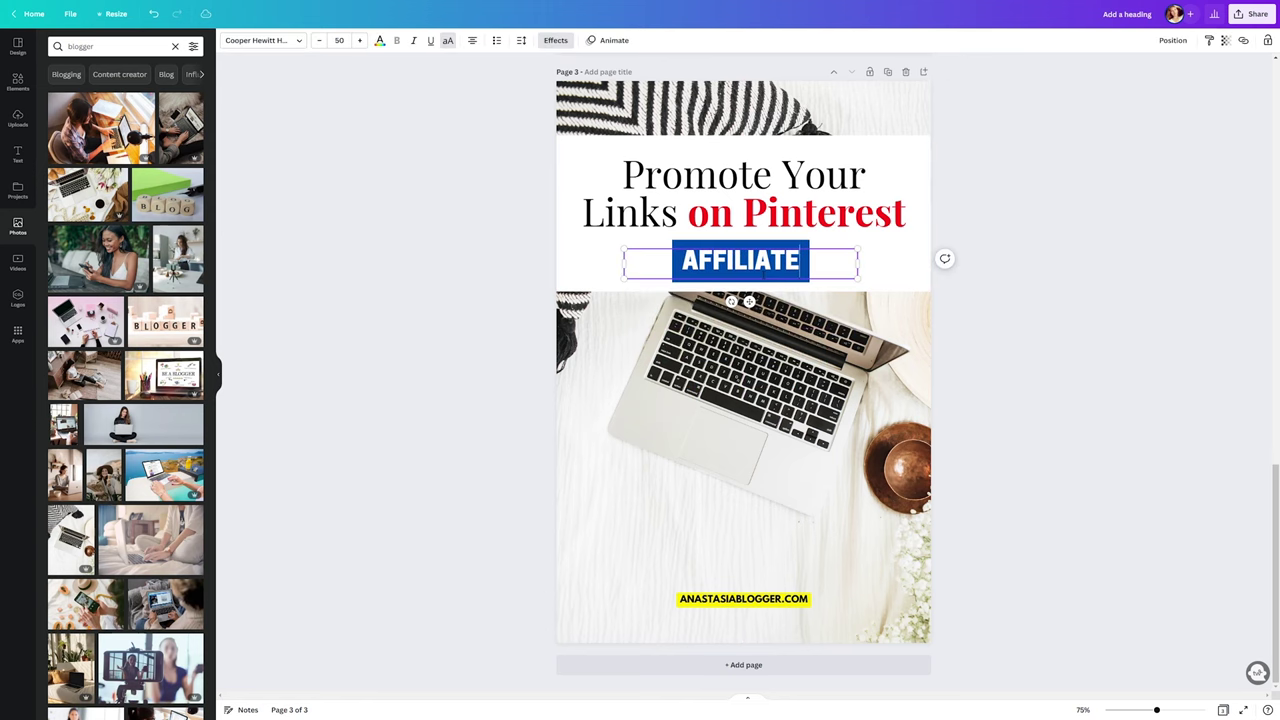
type(" MARKETING")
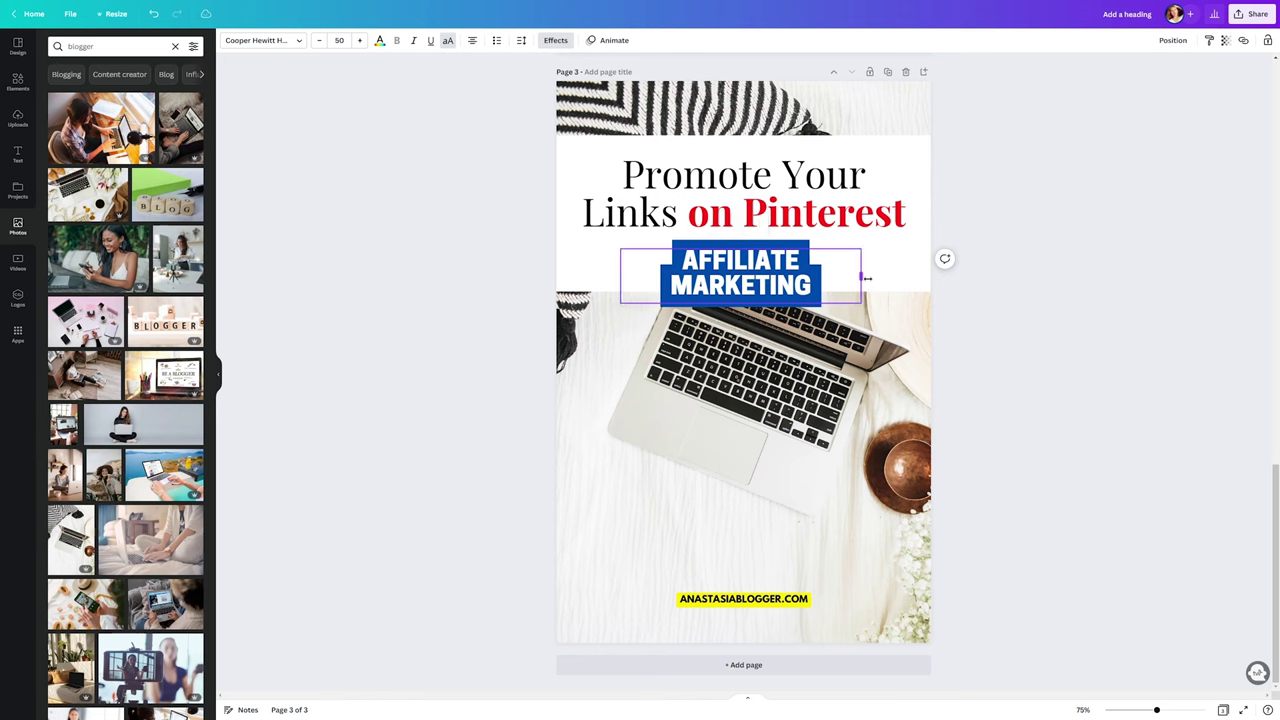
left_click_drag(866, 278, 886, 280)
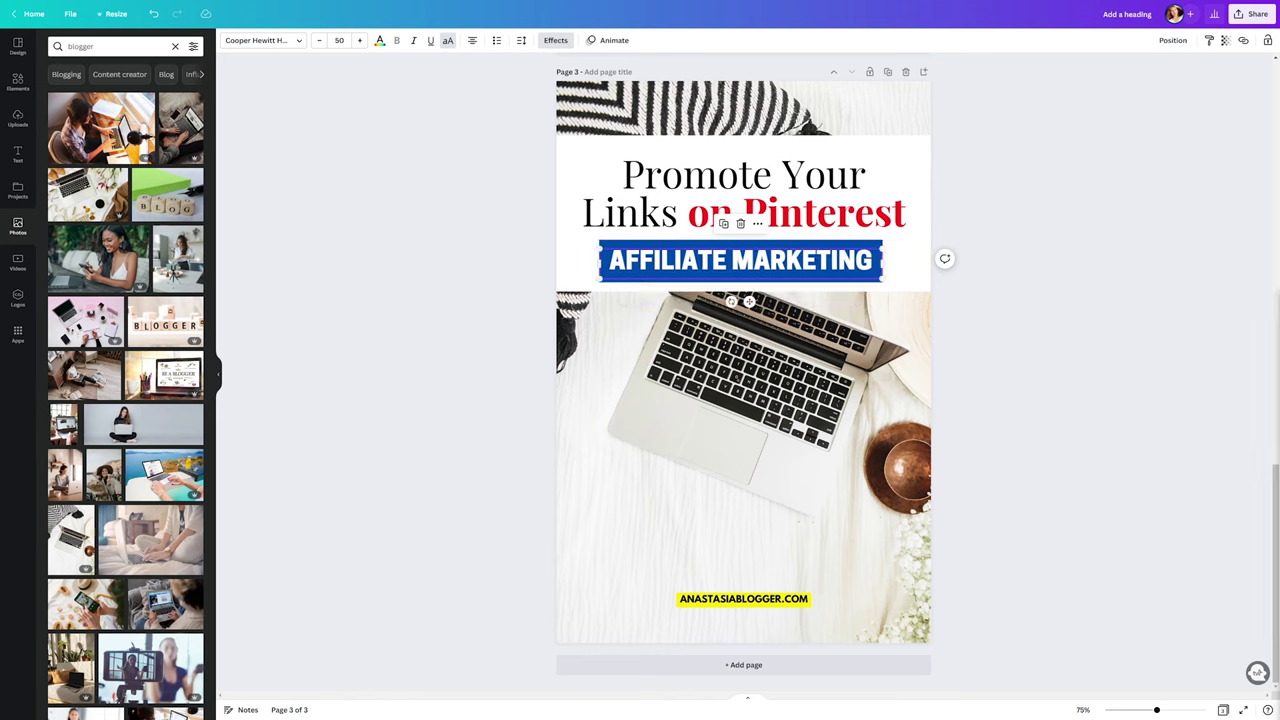
left_click(339, 40)
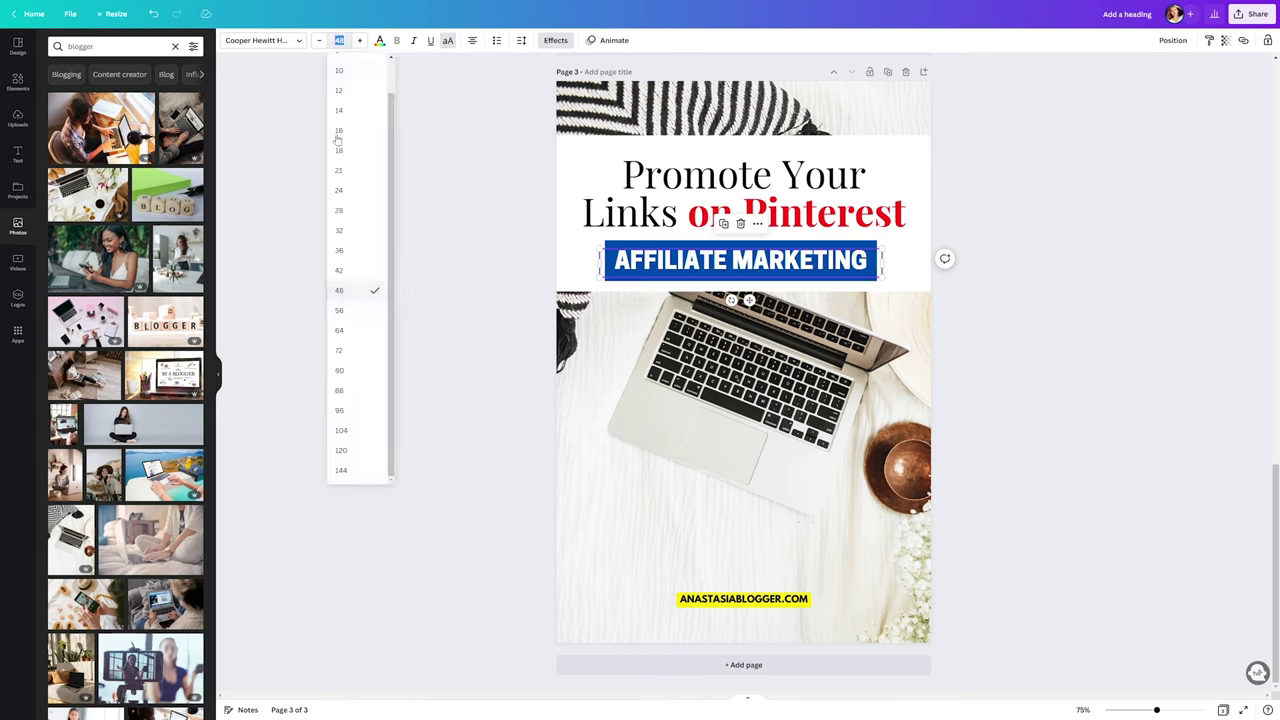
left_click(339, 306)
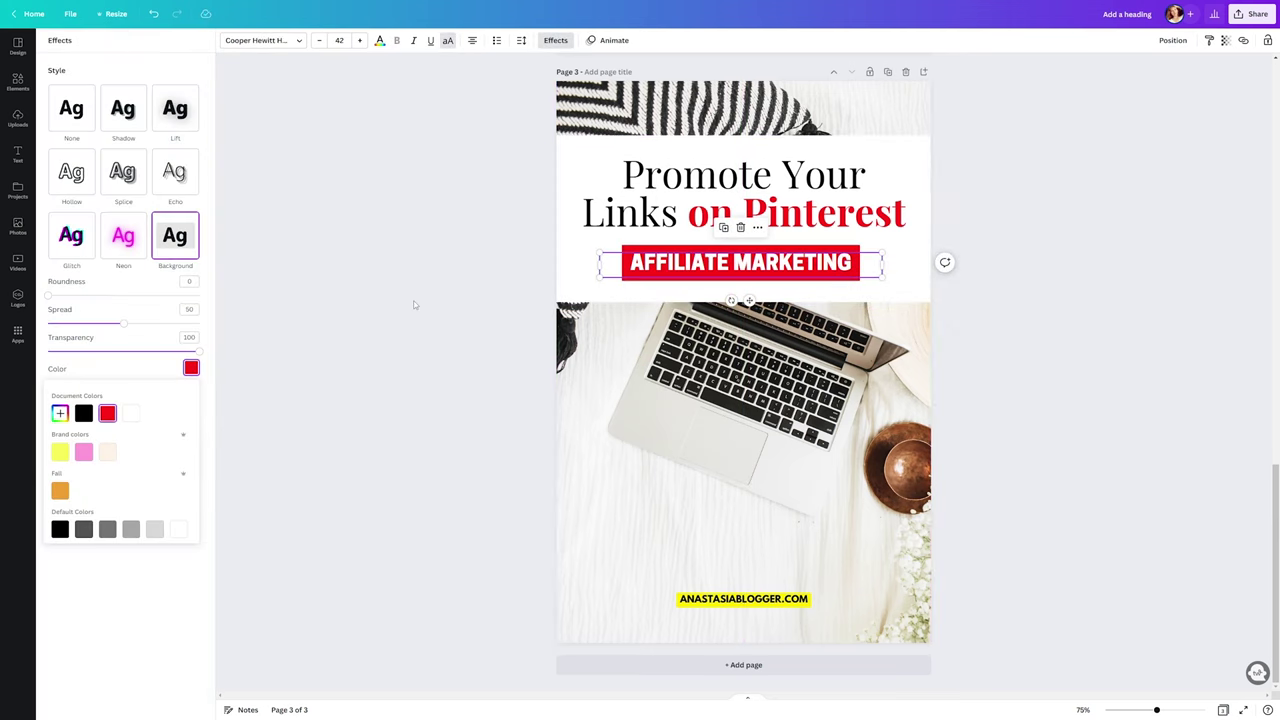
left_click(414, 304)
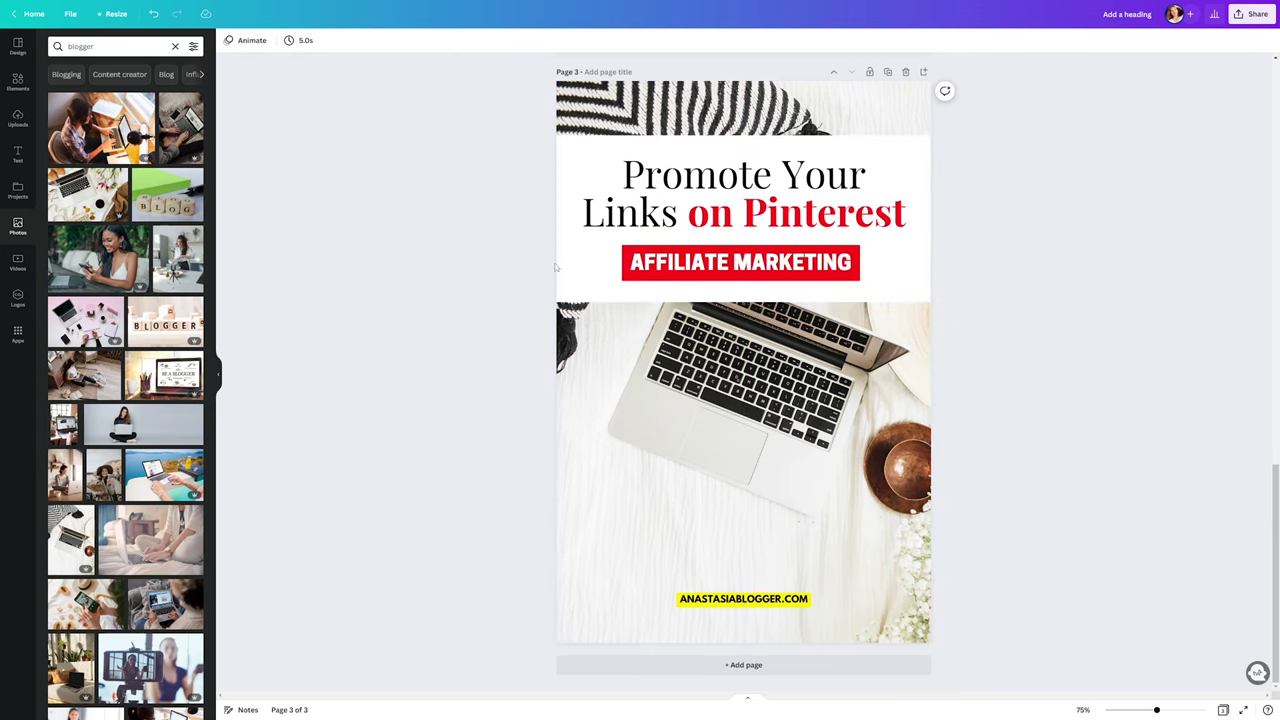
Extend the white headline band slightly lower over the photo.
left_click(592, 273)
left_click_drag(742, 303, 742, 309)
left_click(1028, 217)
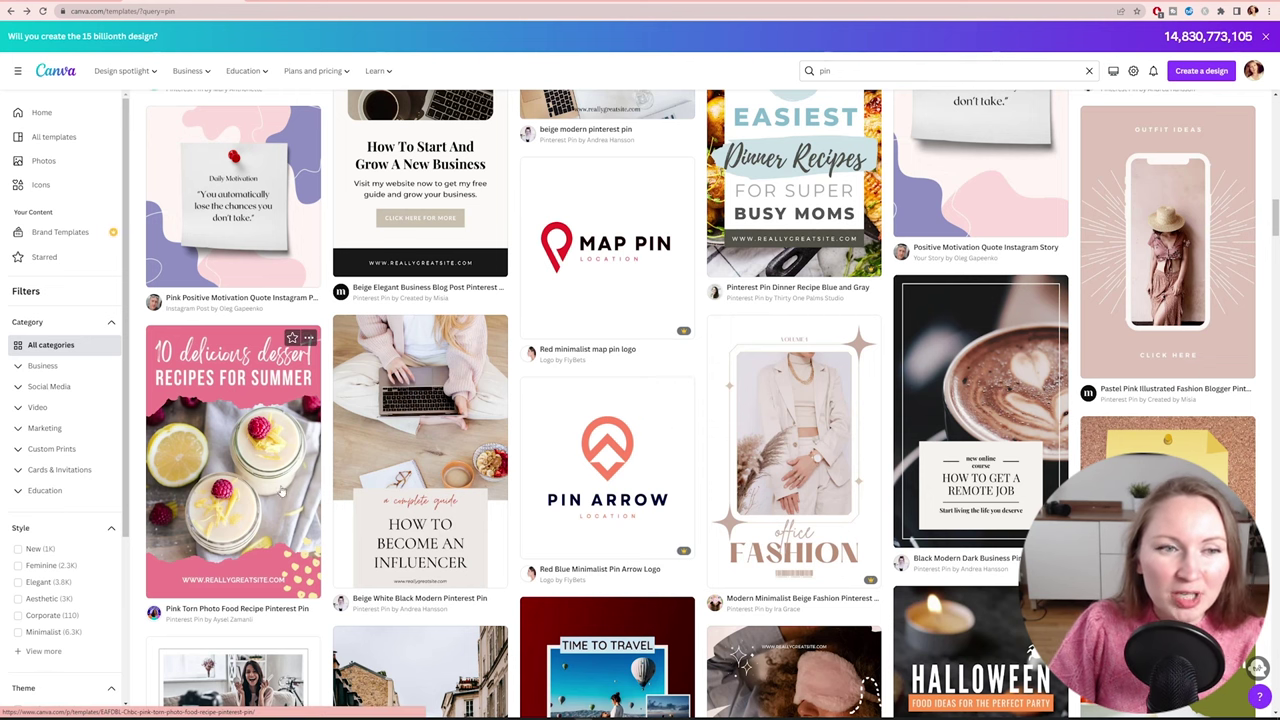
Preview the Pink Torn Photo Food Recipe Pinterest Pin and customize it as a new design.
left_click(233, 460)
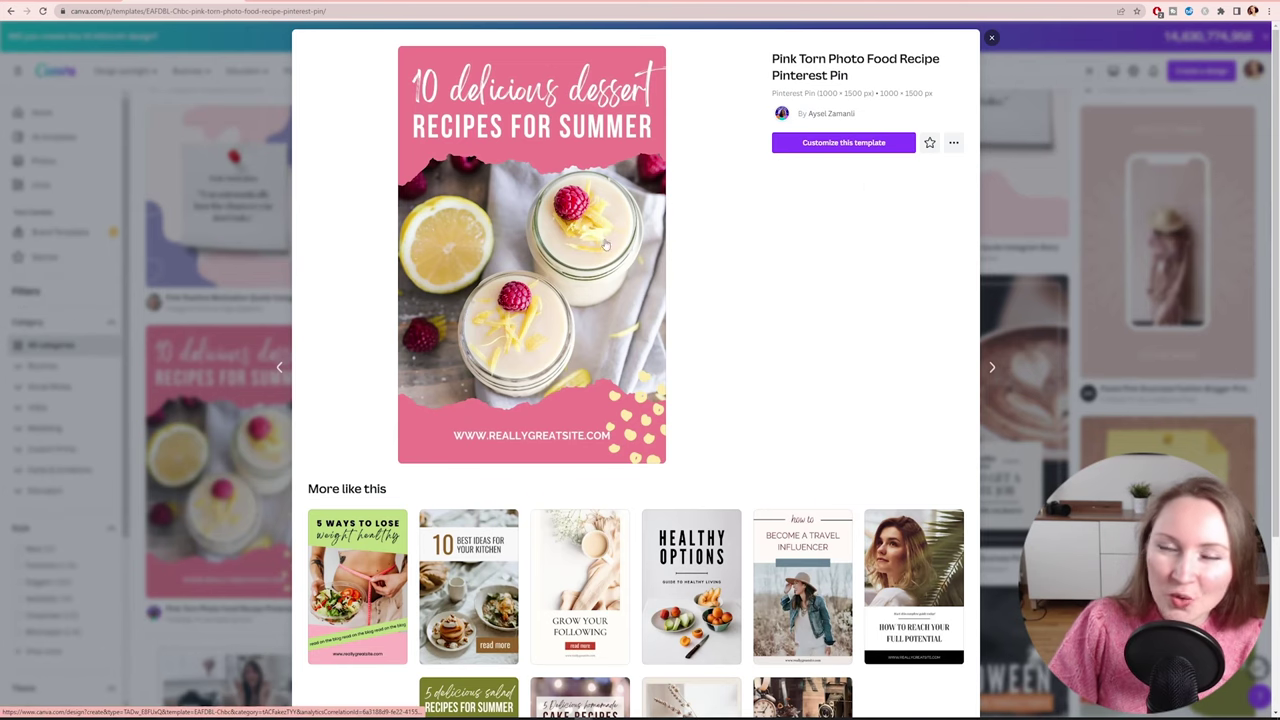
left_click(822, 148)
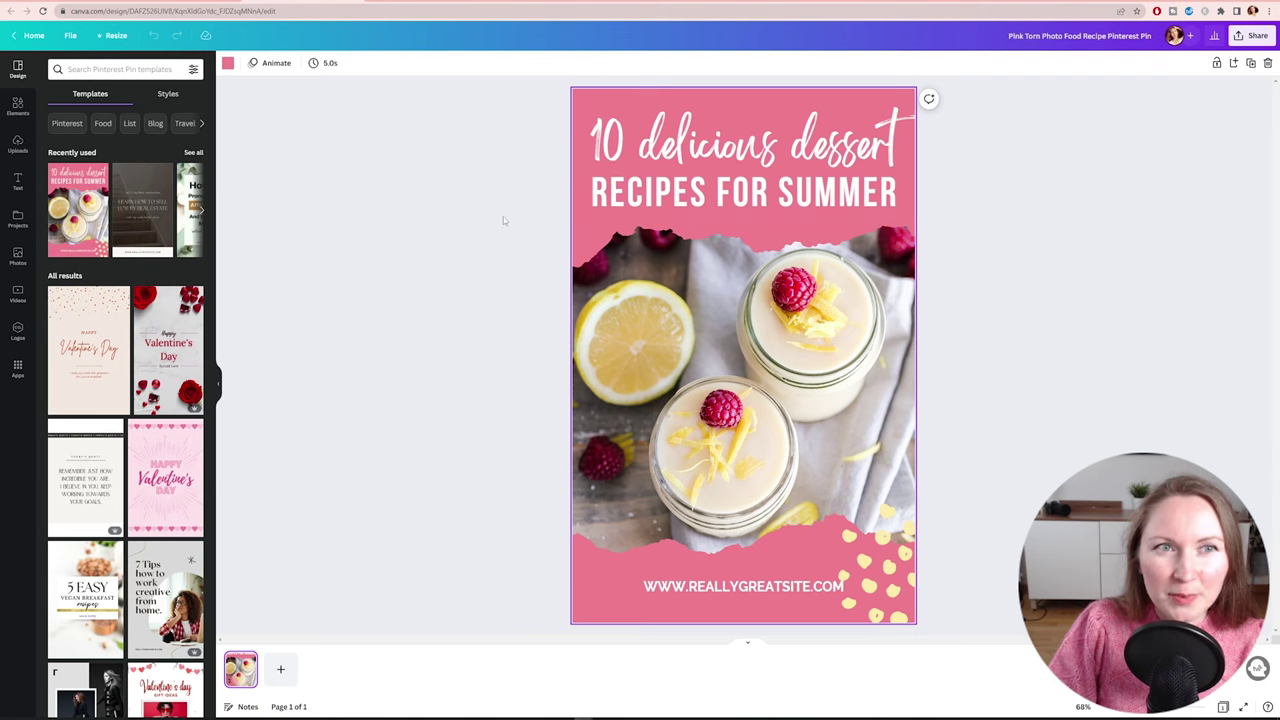
Apply the Fade animation to the recipe pin page and view the download file-type options.
left_click(275, 64)
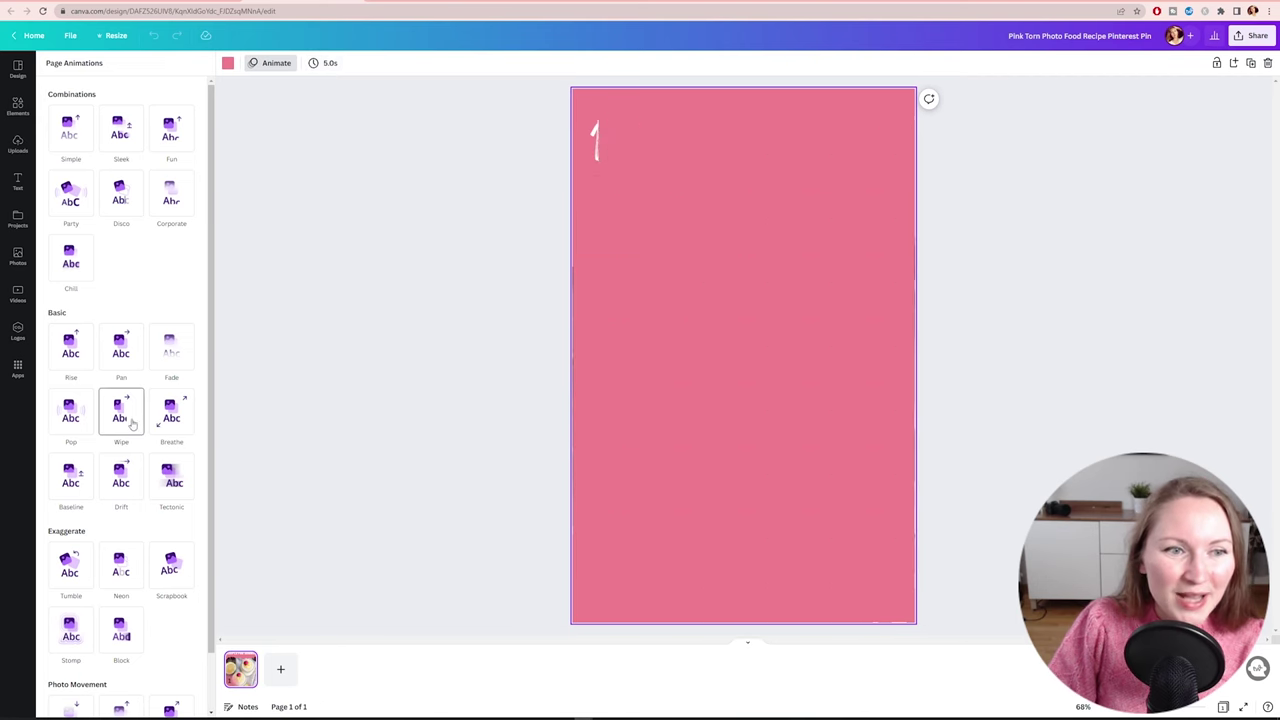
left_click(168, 352)
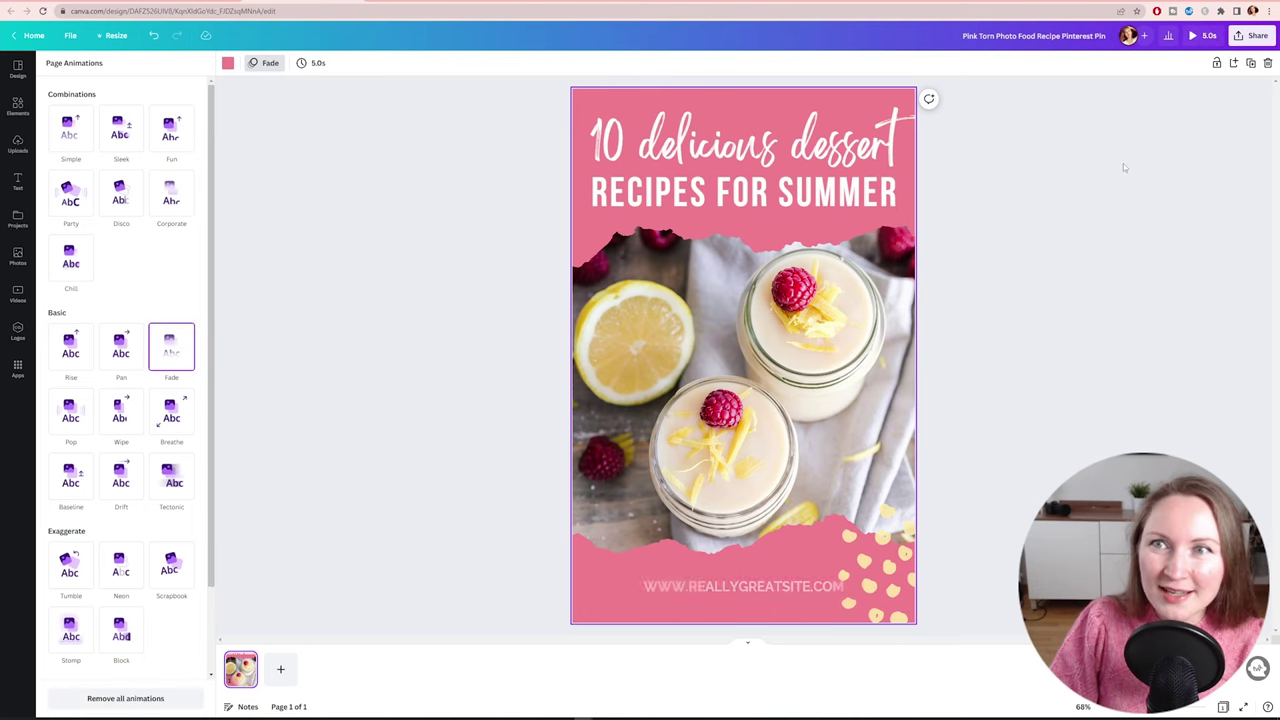
left_click(1258, 36)
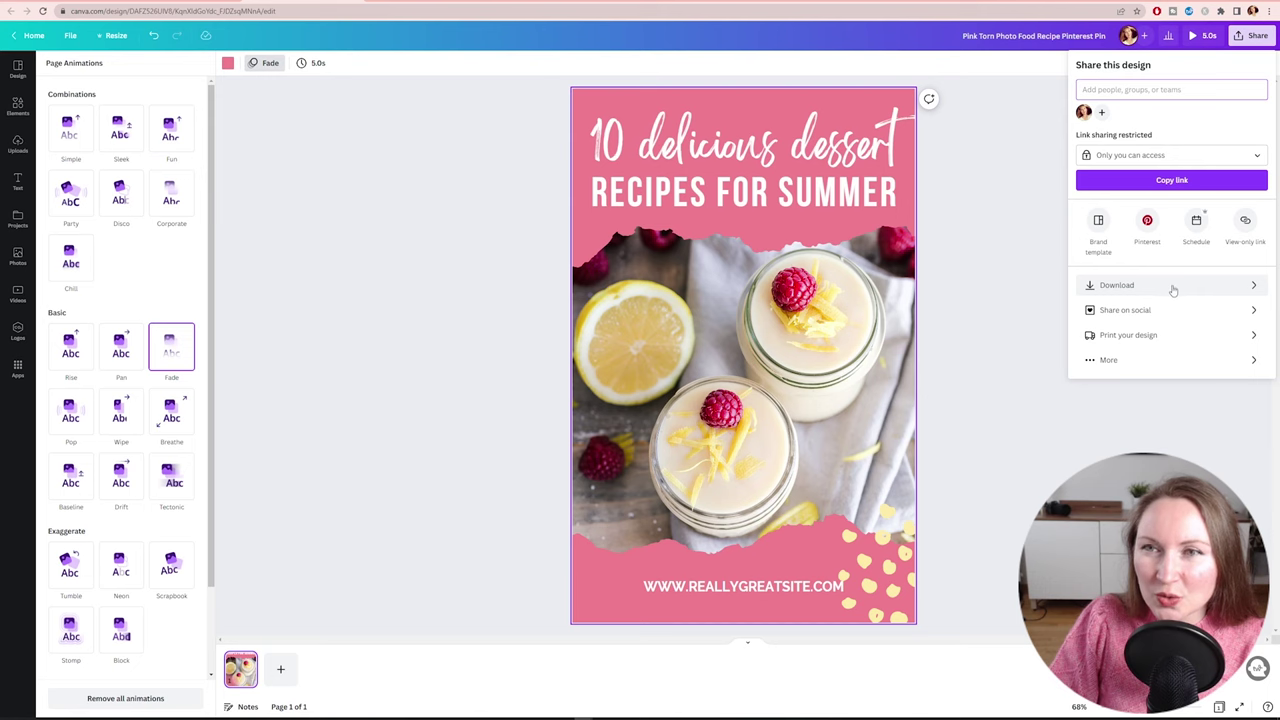
left_click(1173, 287)
left_click(1230, 109)
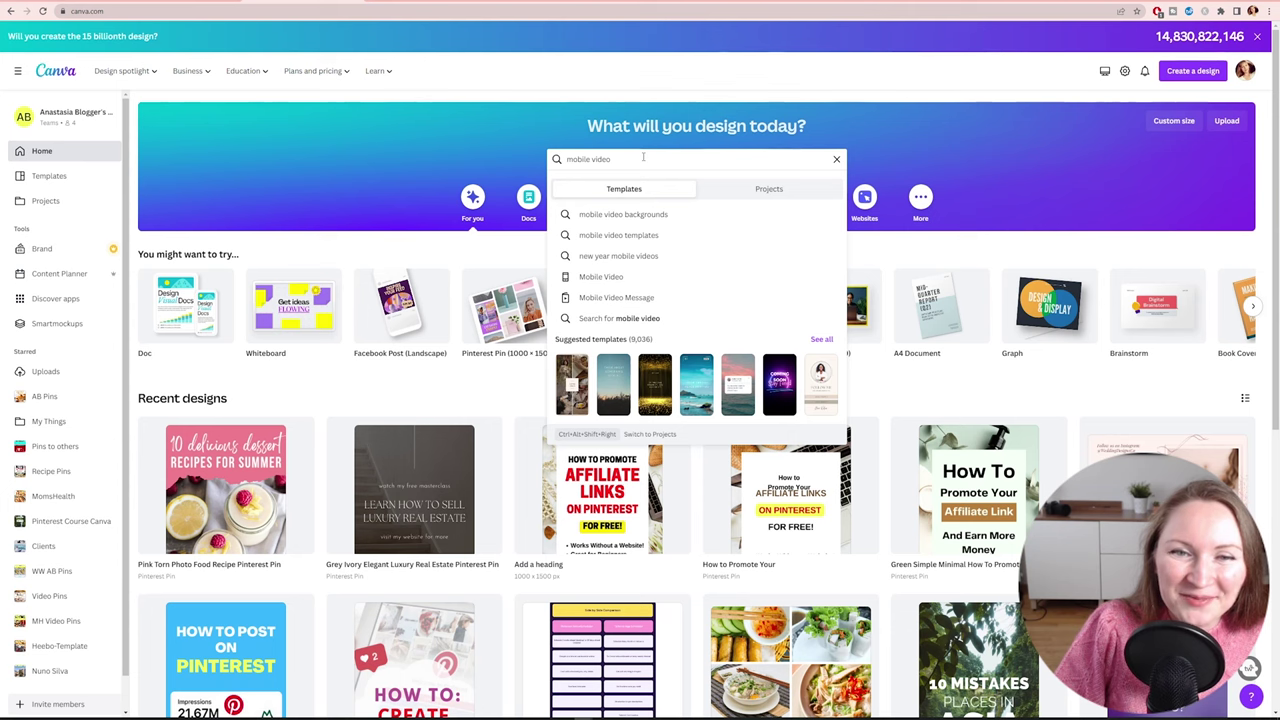
Browse the Mobile Video templates and preview the Yellow Black Photo Video Centric Ad TikTok Video.
mouse_move(187, 71)
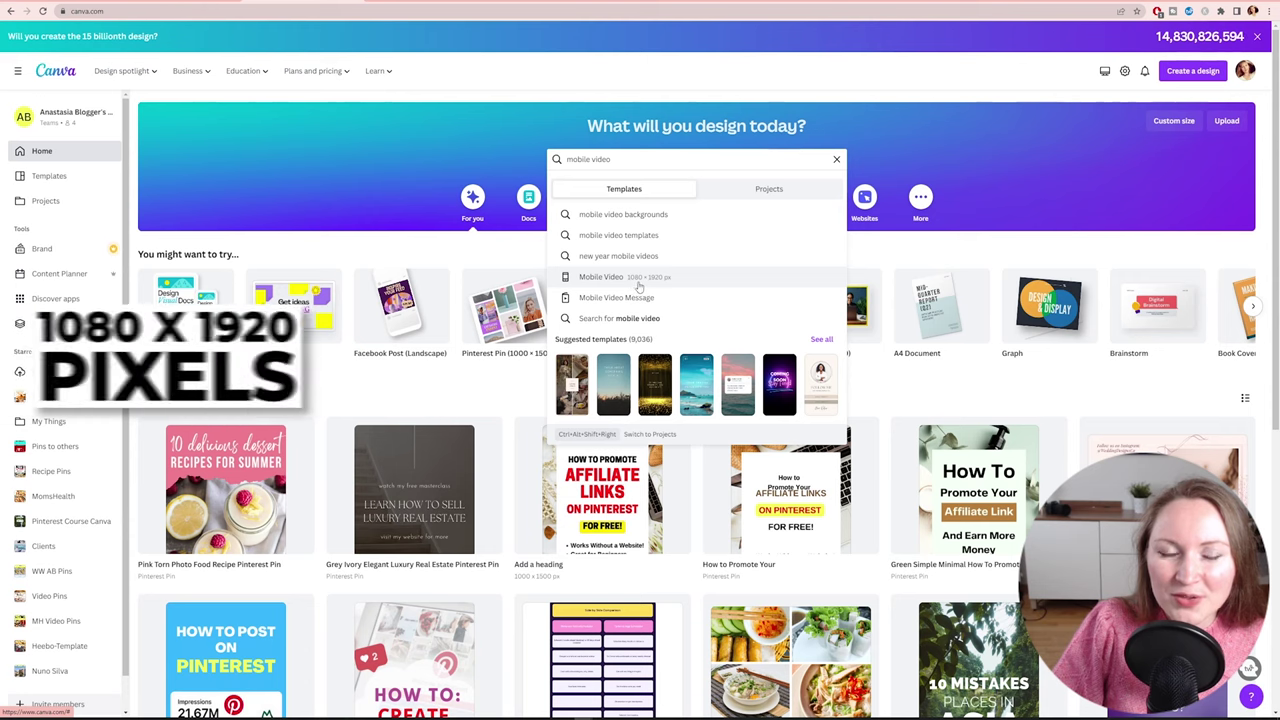
left_click(655, 284)
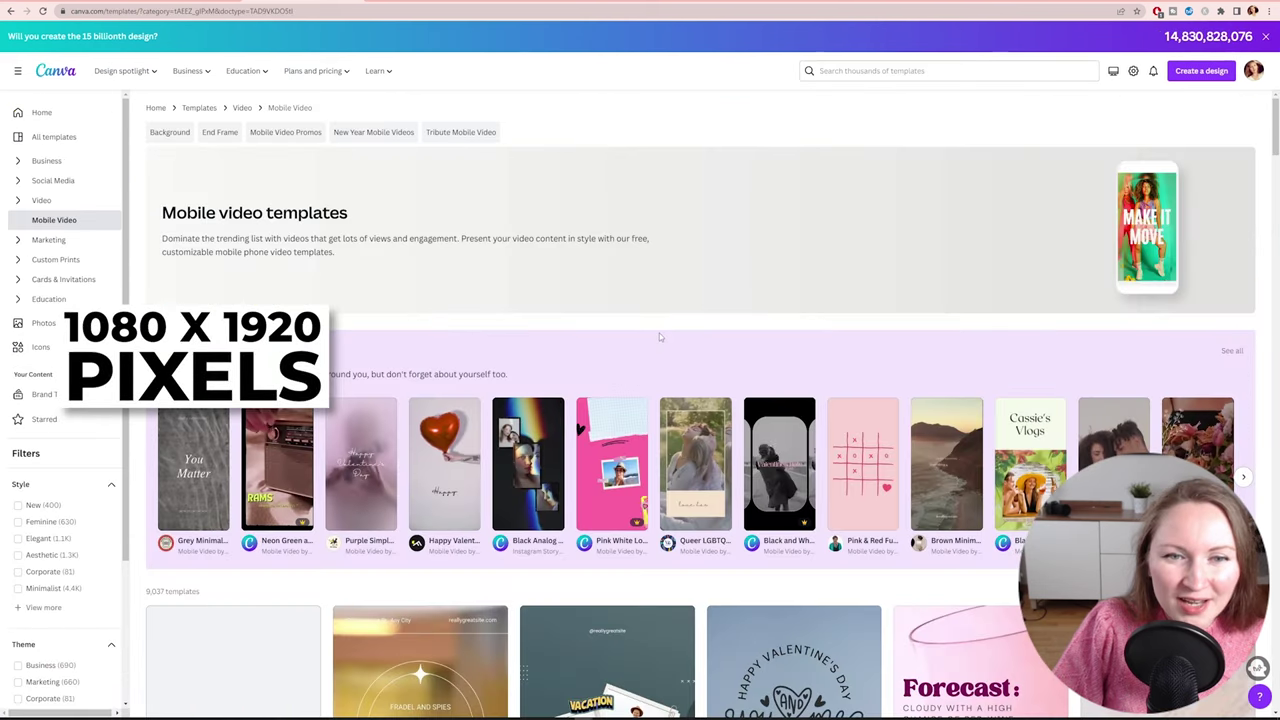
scroll(677, 316, "down", 1)
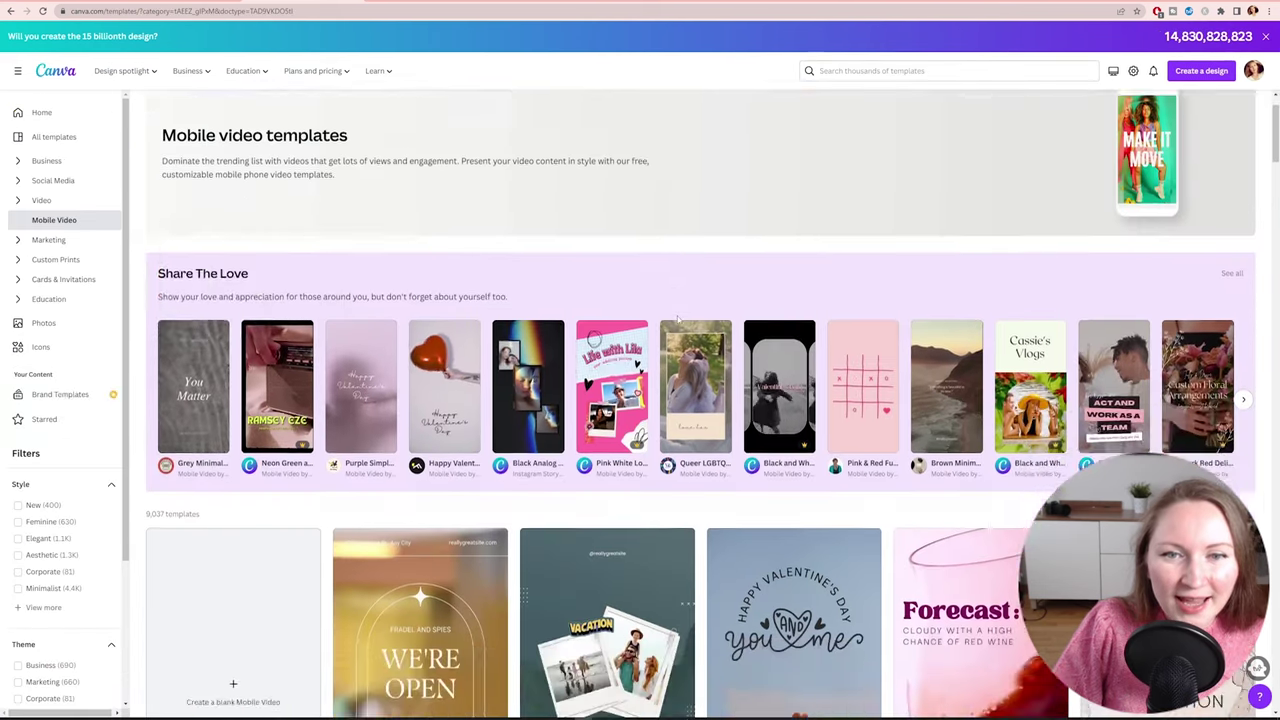
scroll(677, 316, "down", 10)
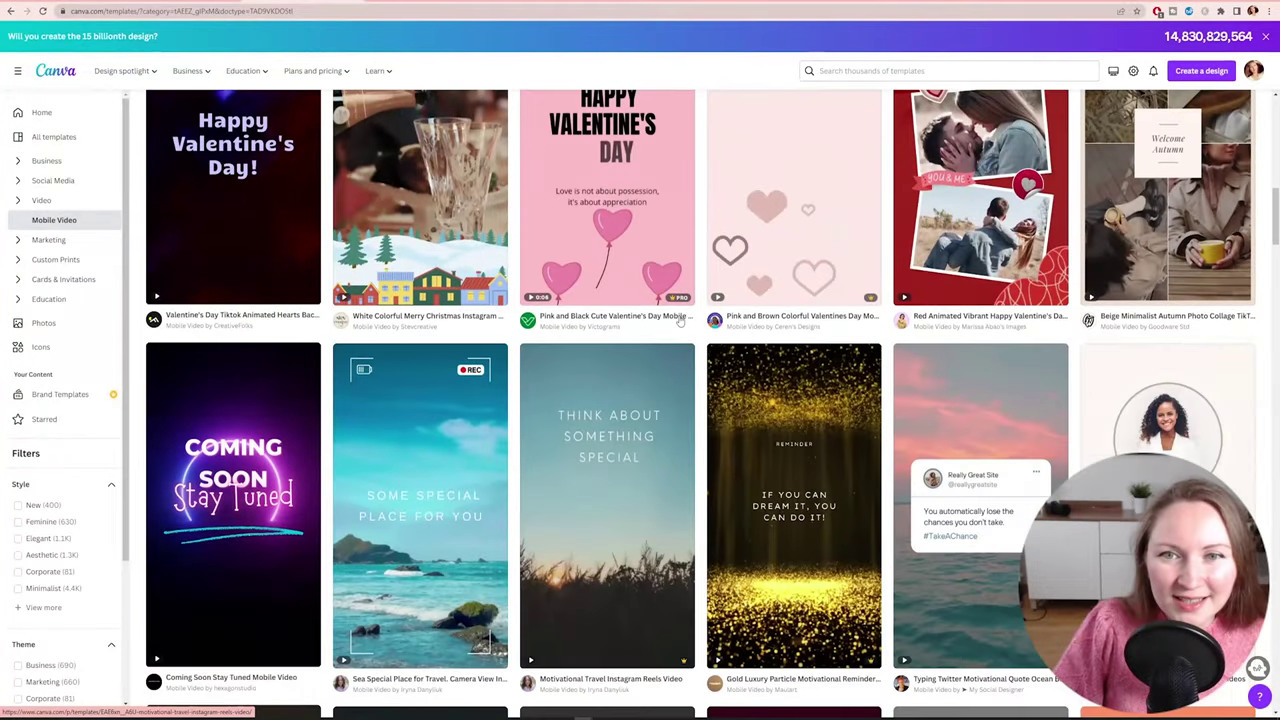
scroll(680, 320, "down", 10)
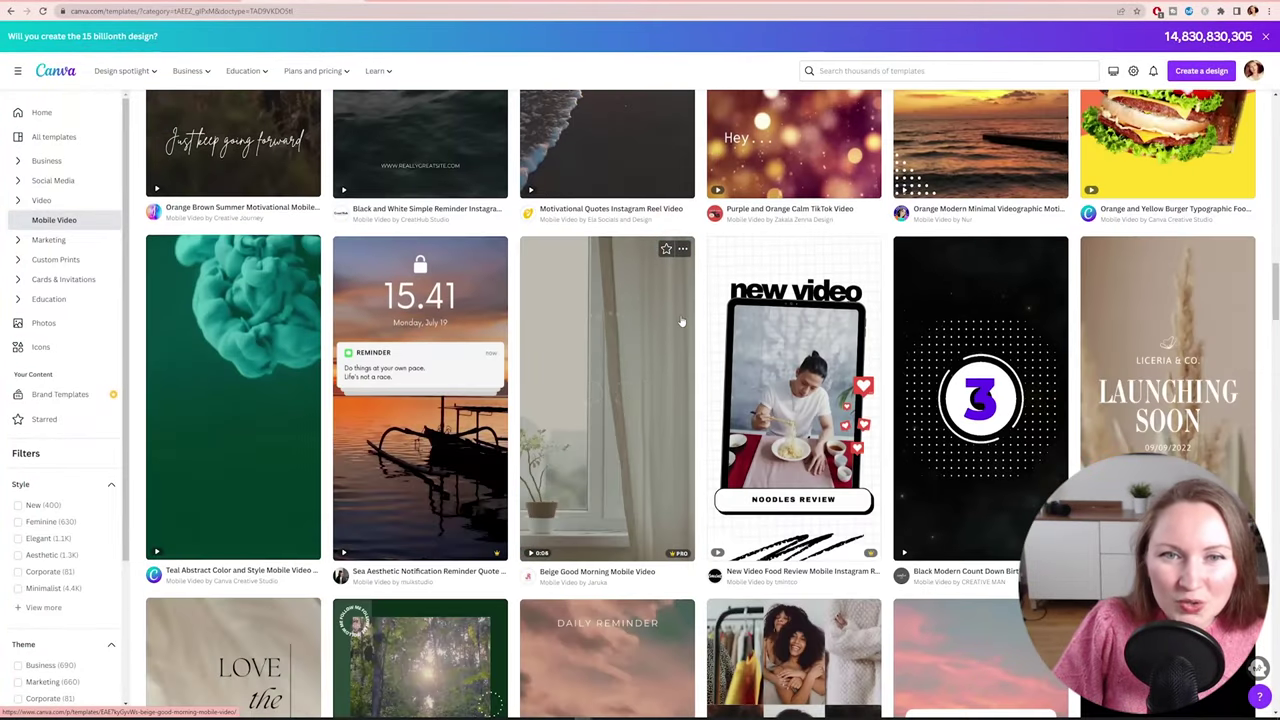
scroll(681, 321, "down", 1)
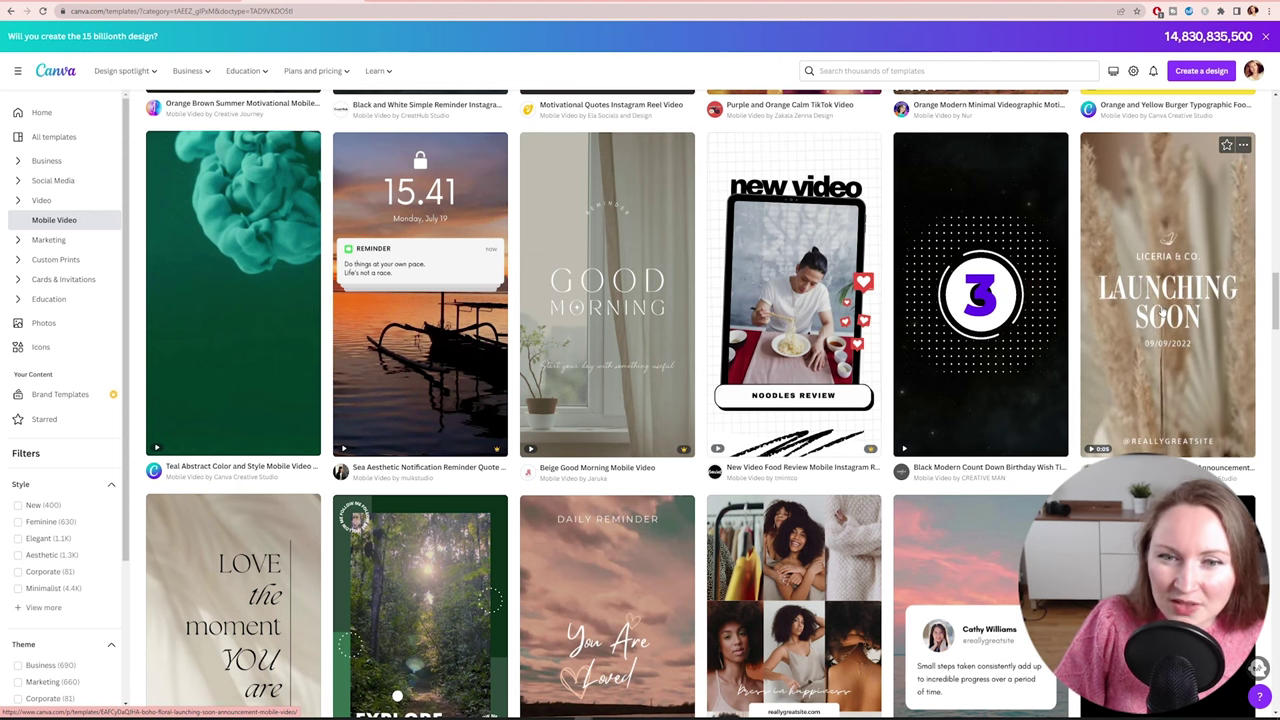
scroll(770, 408, "down", 4)
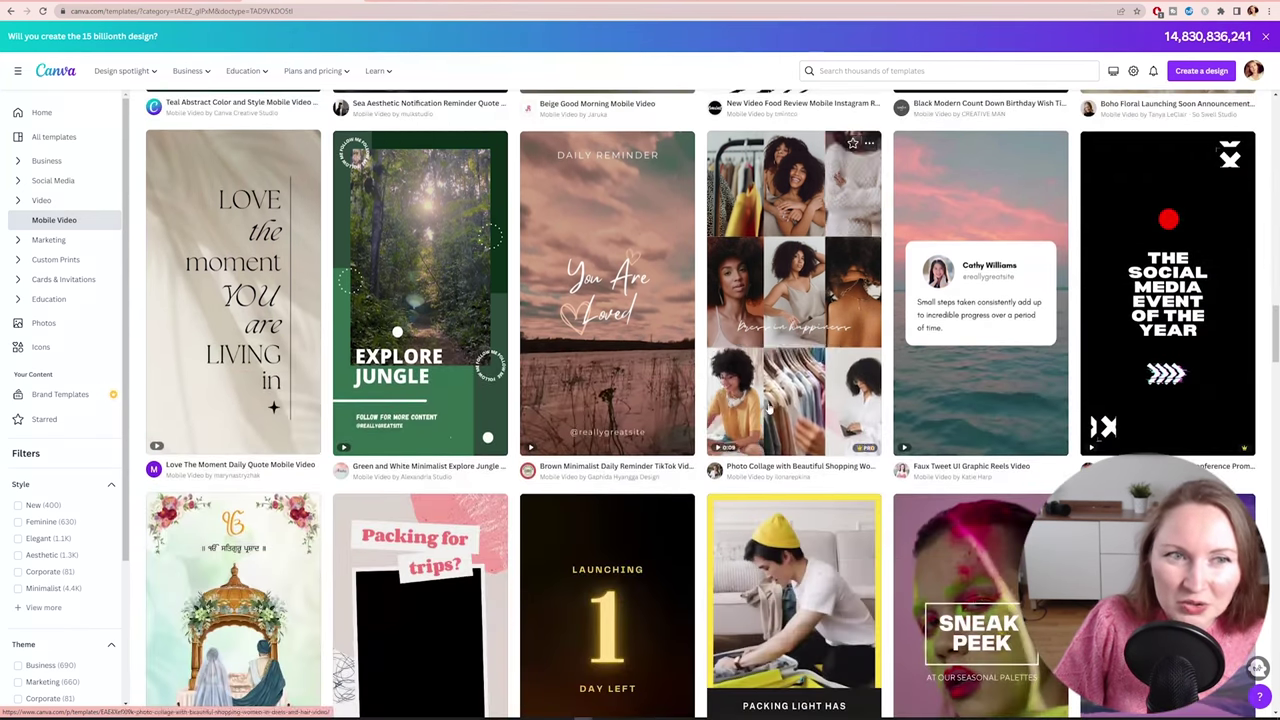
scroll(790, 415, "down", 2)
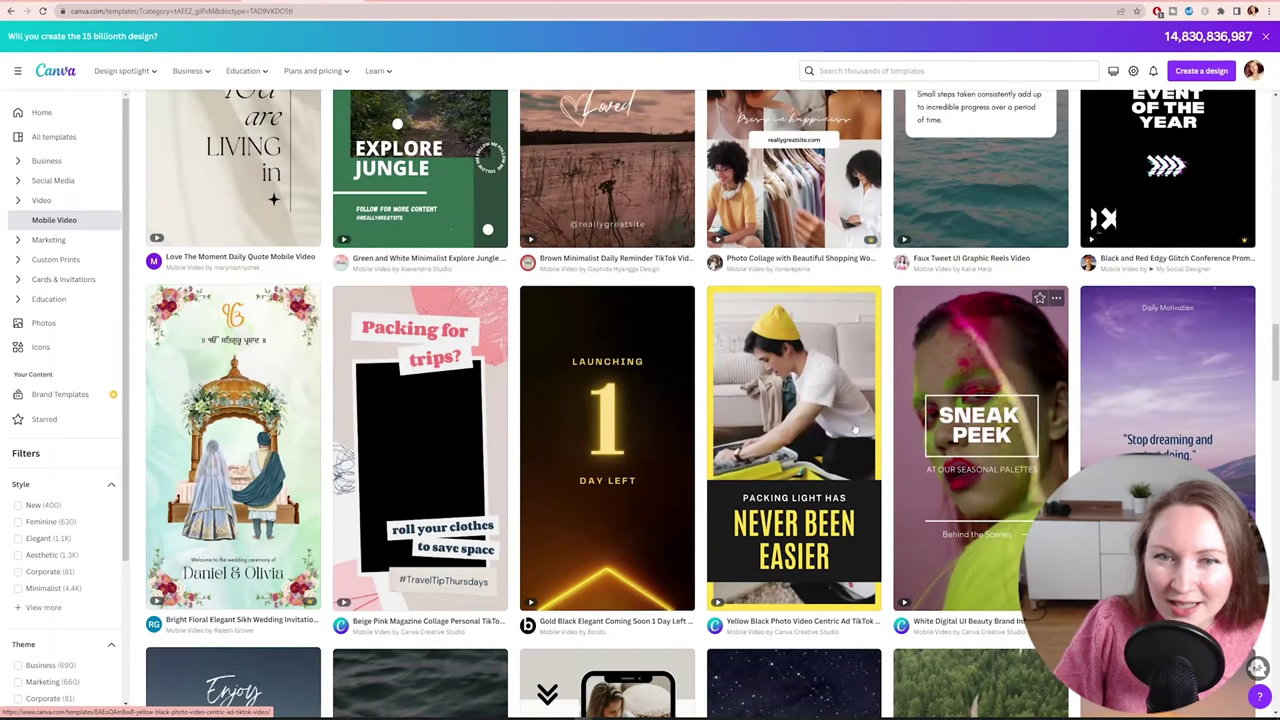
left_click(799, 422)
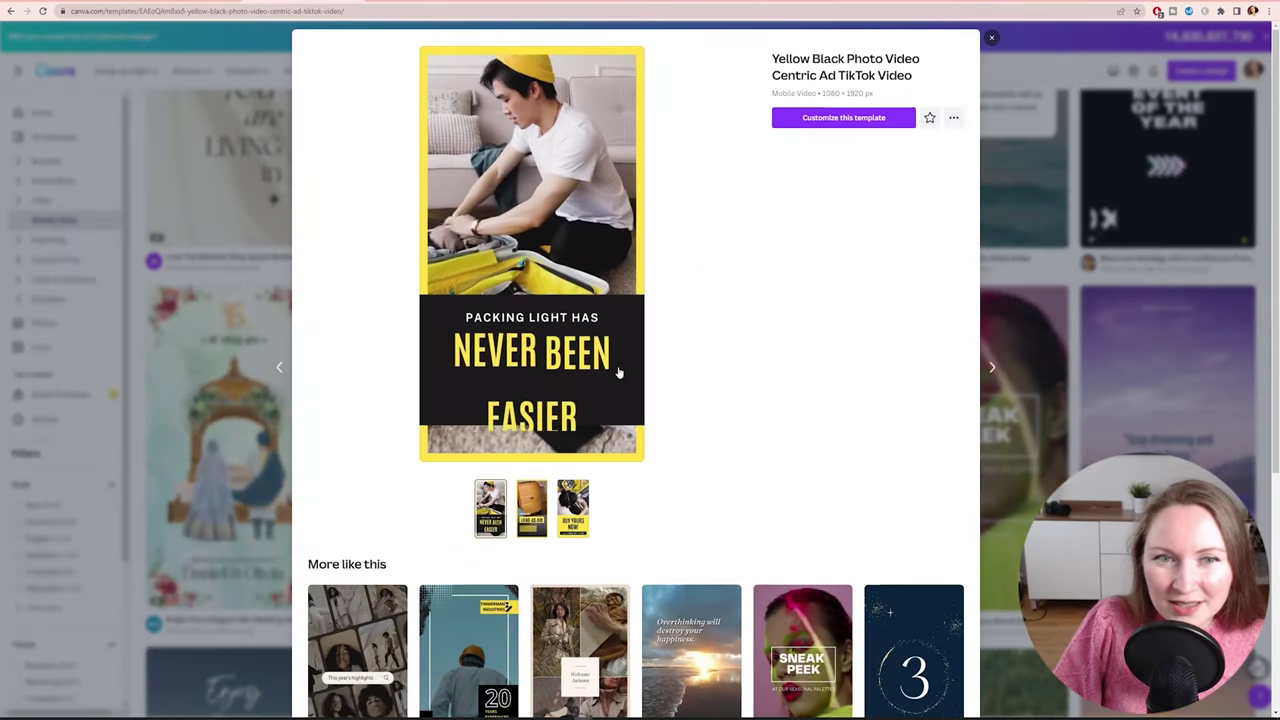
Open the Yellow Black TikTok video template as a three-page design, then type 'pion' in the address bar.
left_click(843, 117)
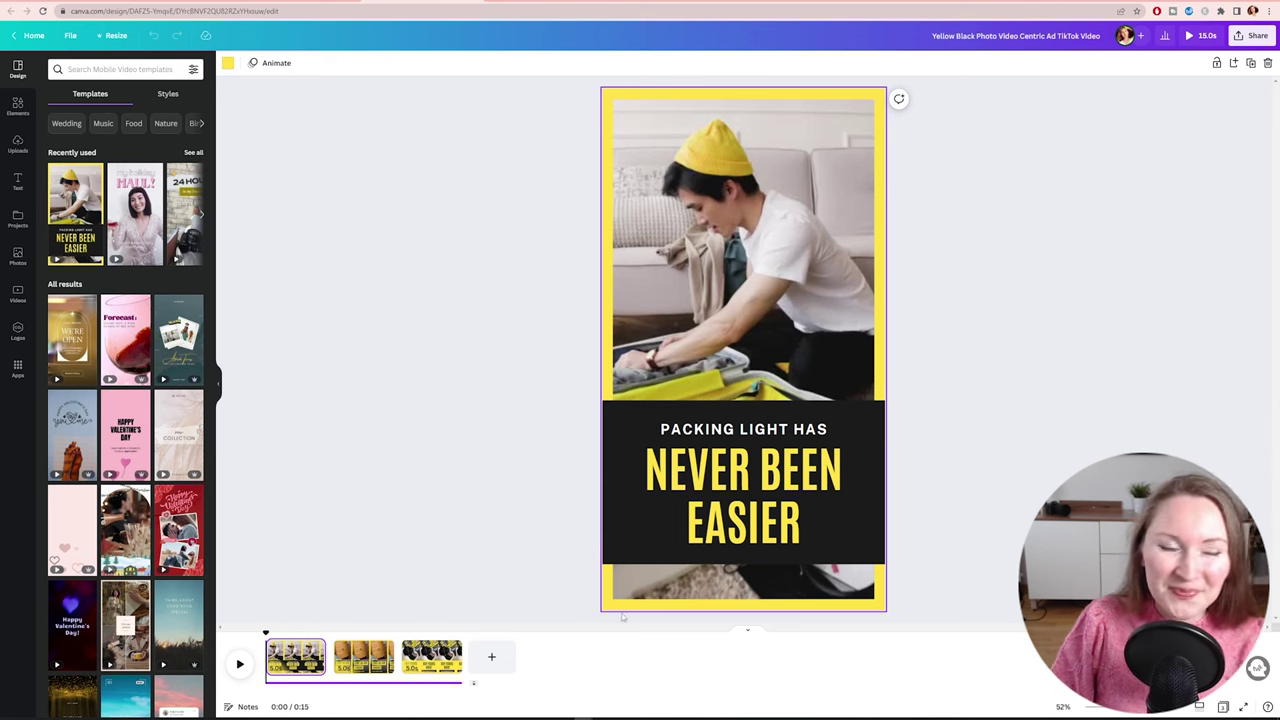
left_click(315, 2)
left_click(317, 12)
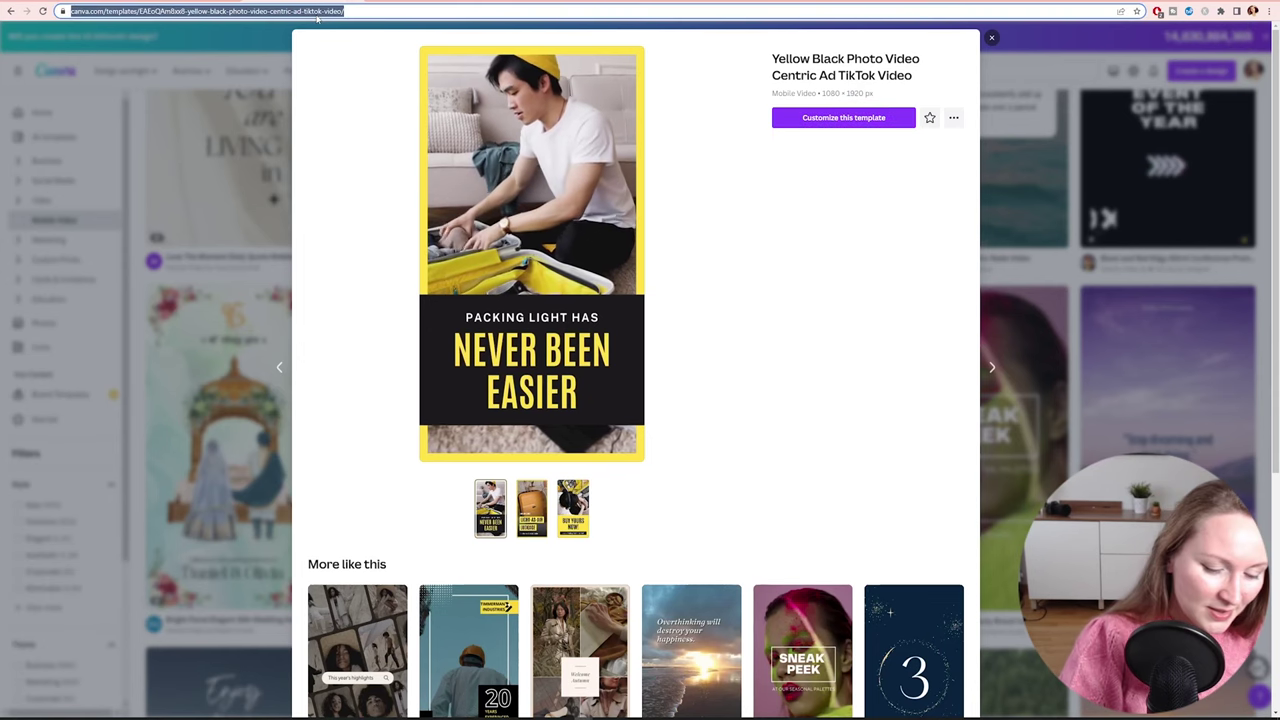
type("pion")
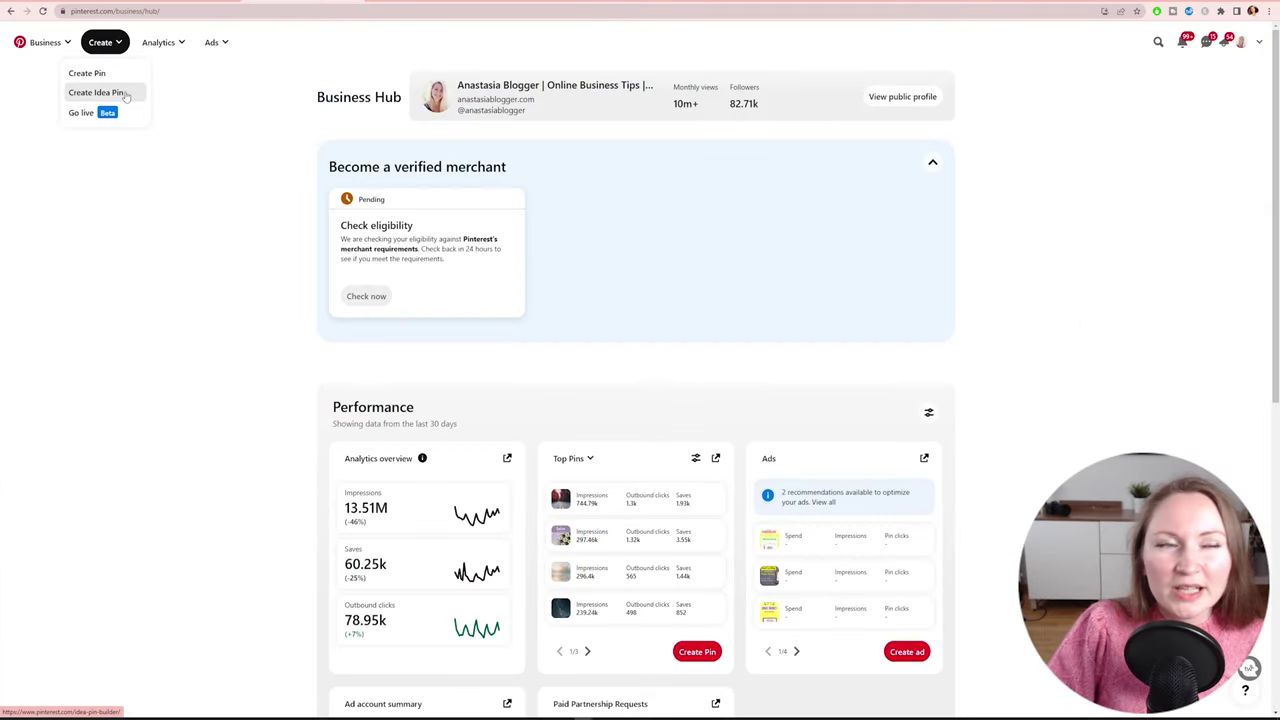
Create a new Idea Pin in Pinterest Business Hub to reach the image and video upload dialog.
left_click(126, 96)
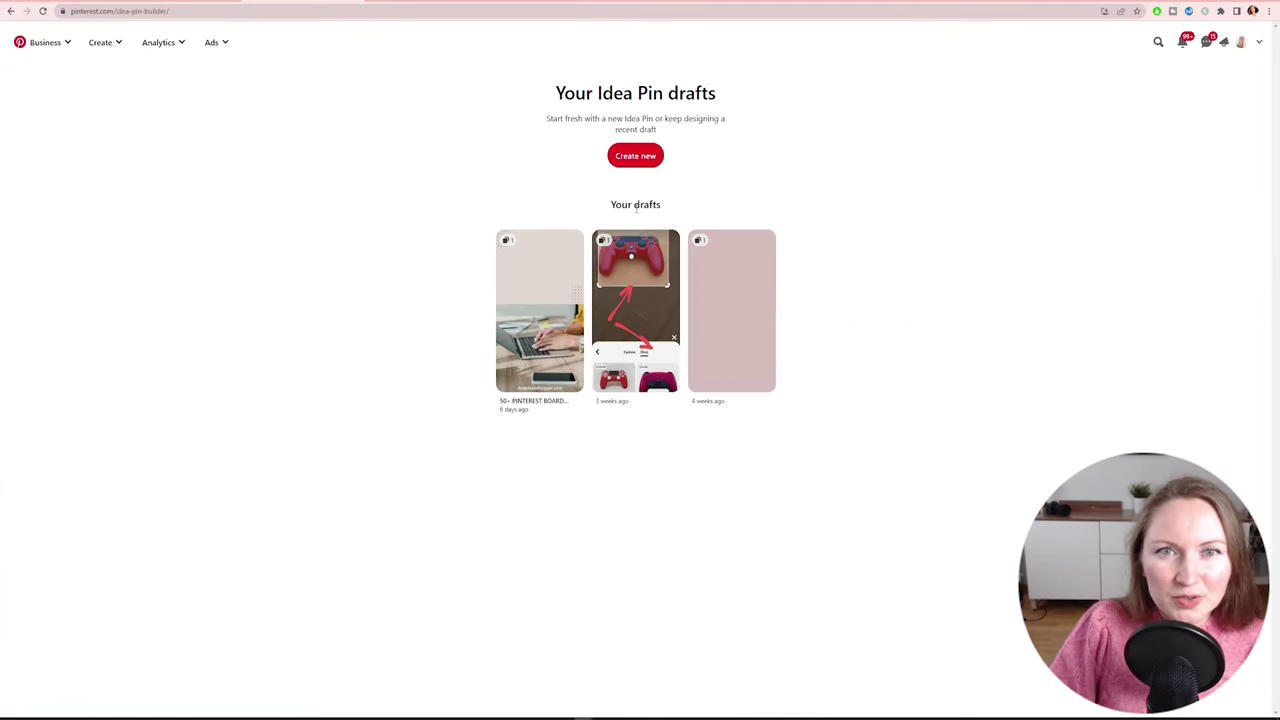
left_click(632, 162)
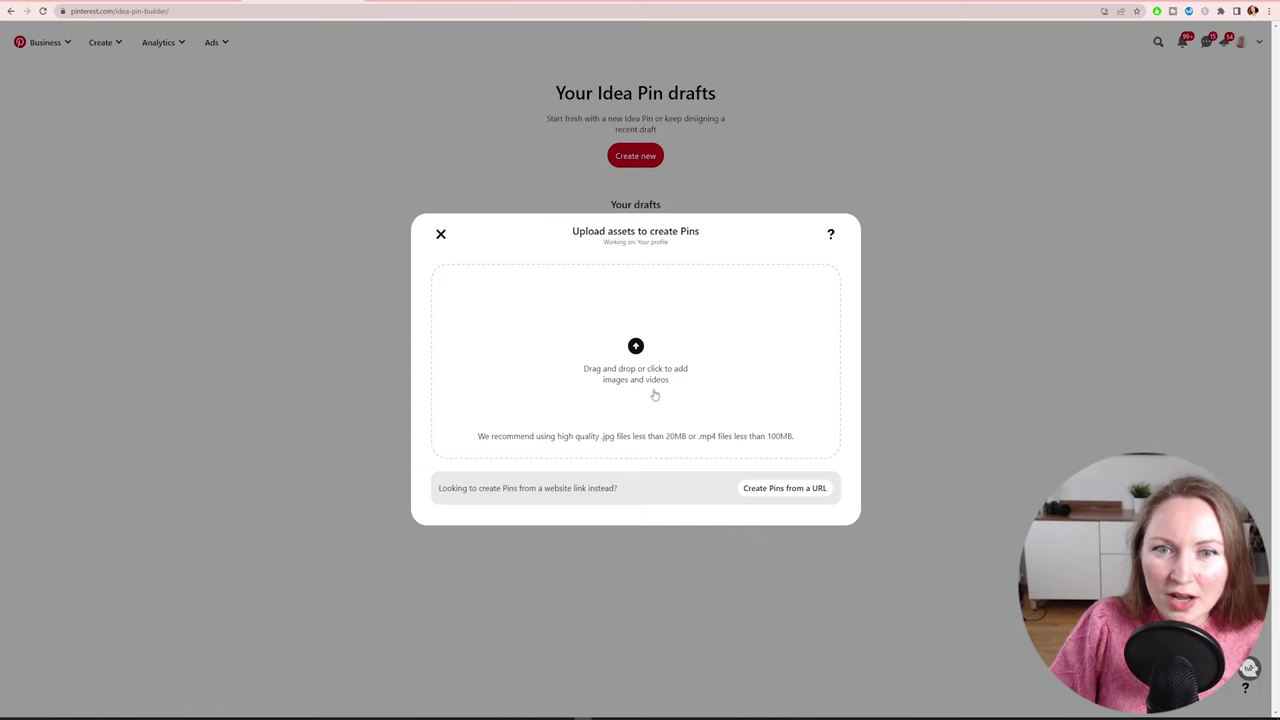